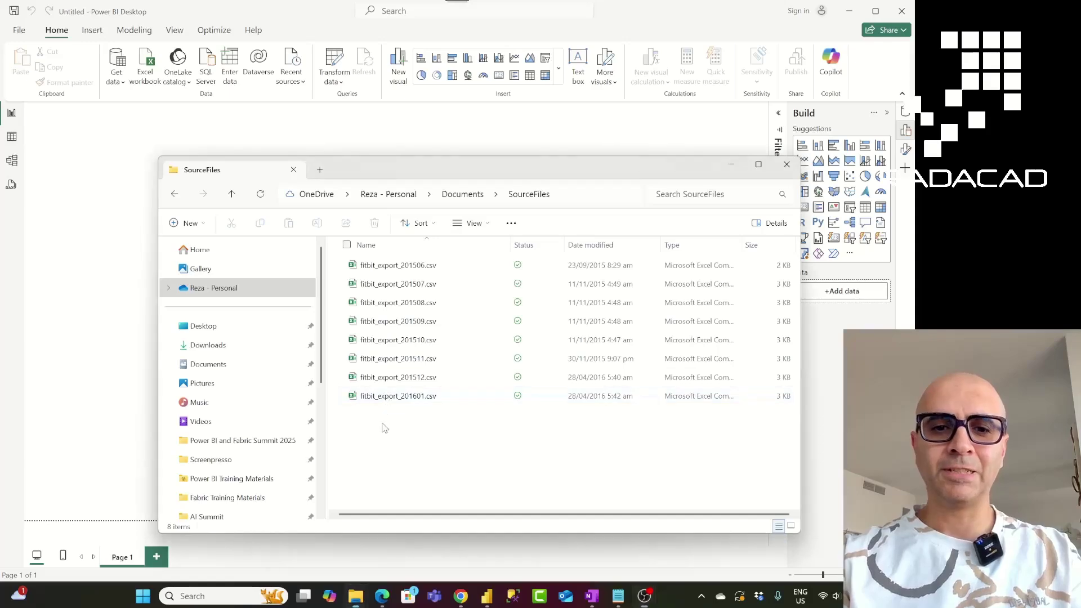
pyautogui.click(185, 597)
pyautogui.write('zoomit')
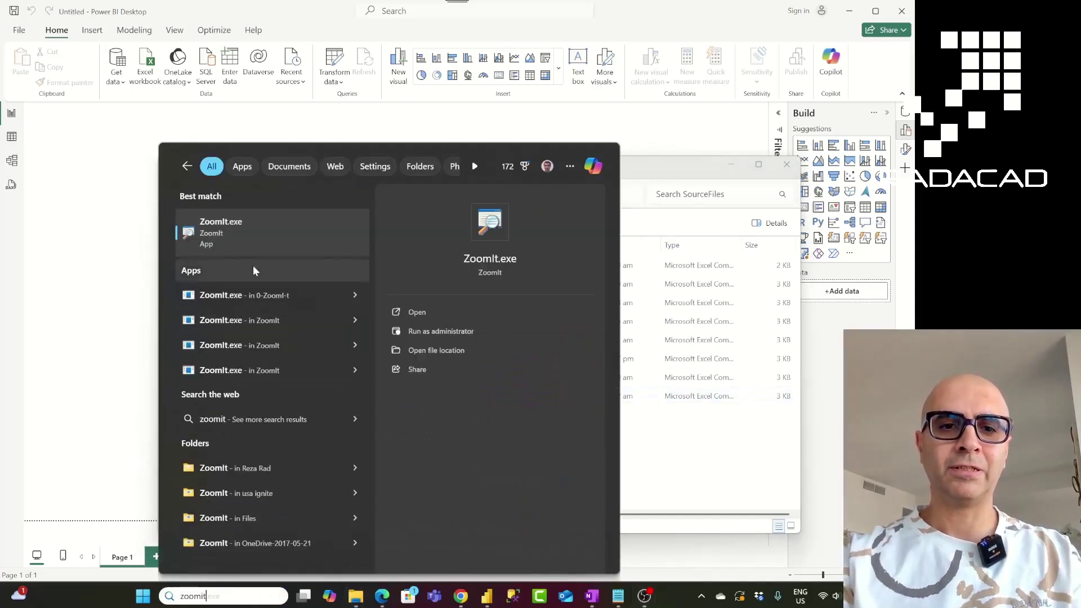
pyautogui.click(240, 230)
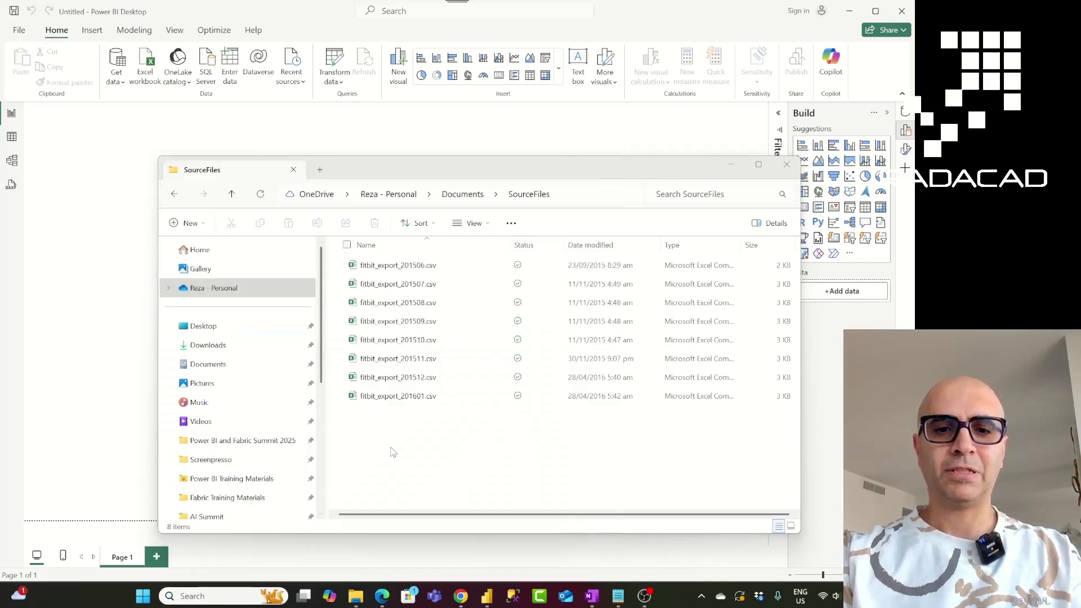
pyautogui.hotkey('ctrl', '1')
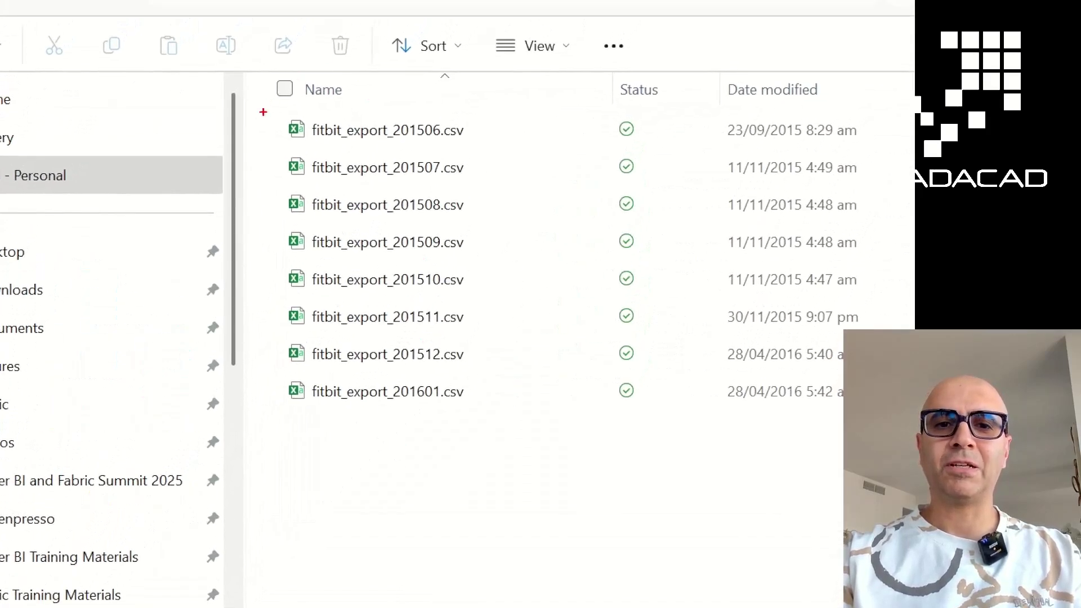
pyautogui.moveTo(263, 110)
pyautogui.mouseDown()
pyautogui.moveTo(458, 251)
pyautogui.moveTo(507, 431)
pyautogui.mouseUp()
pyautogui.press('Escape')
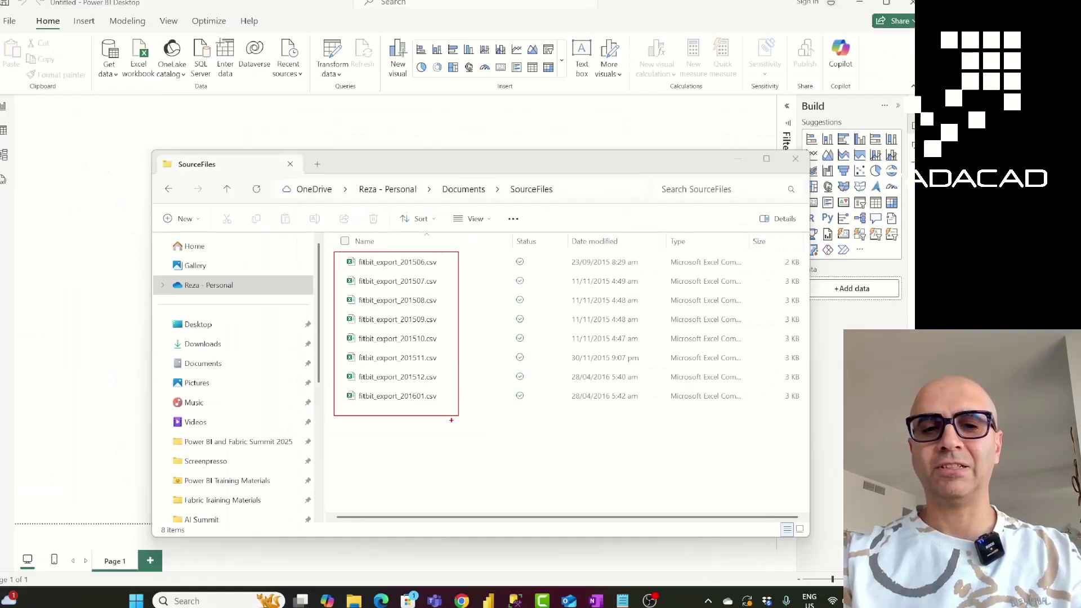
pyautogui.doubleClick(403, 304)
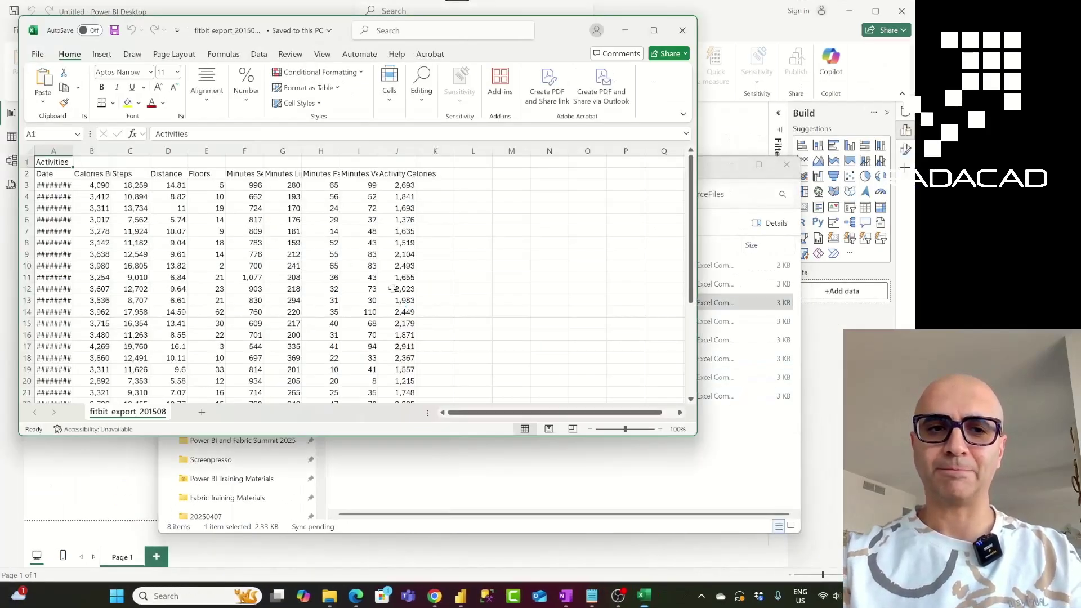
pyautogui.moveTo(68, 154); pyautogui.dragTo(88, 152)
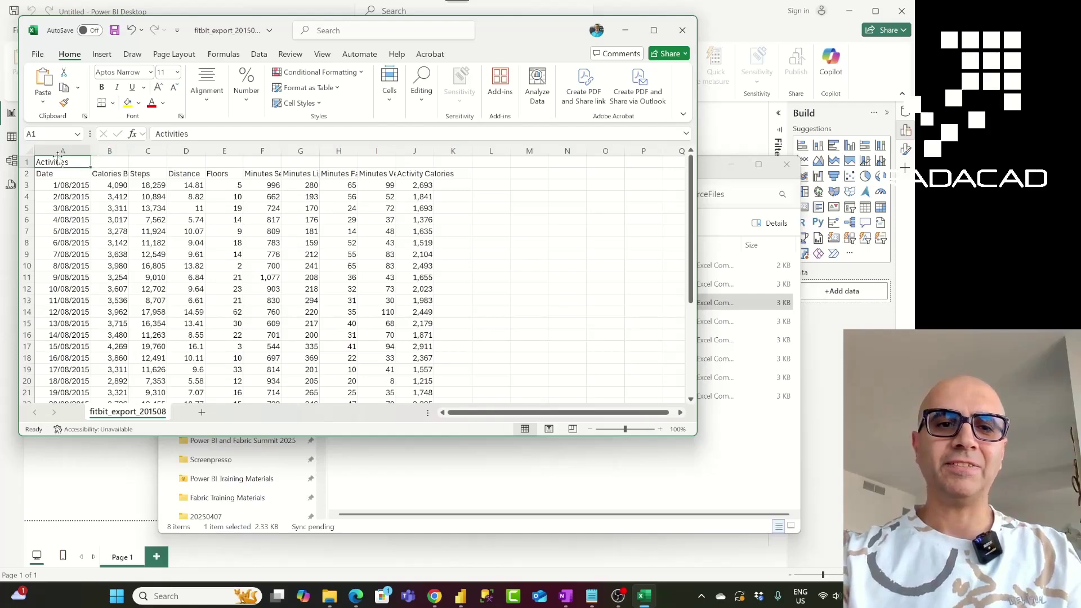
pyautogui.moveTo(509, 31); pyautogui.dragTo(615, 94)
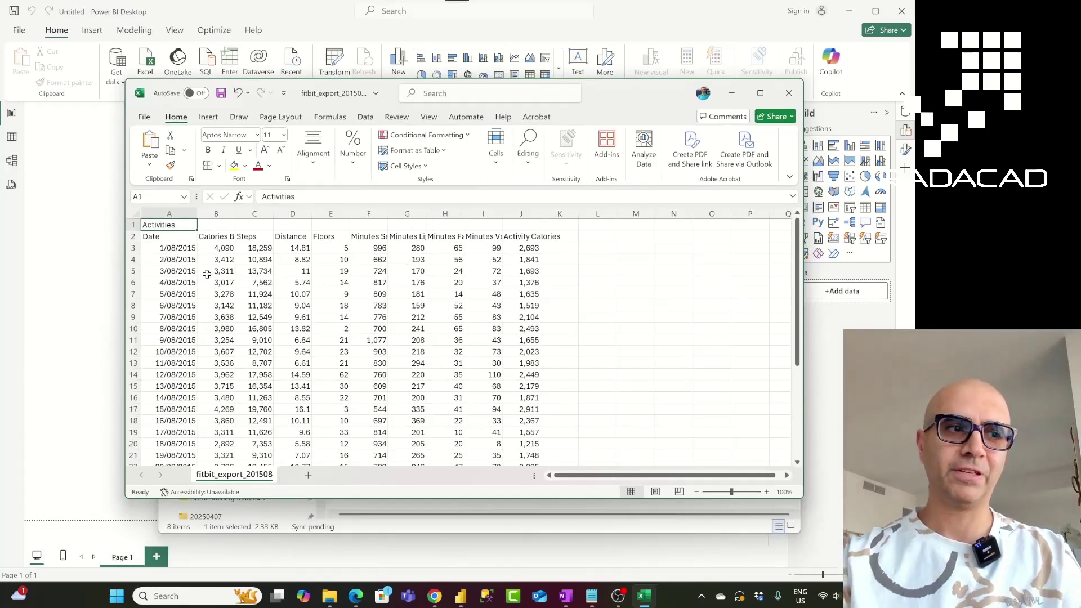
pyautogui.click(134, 248)
pyautogui.click(131, 260)
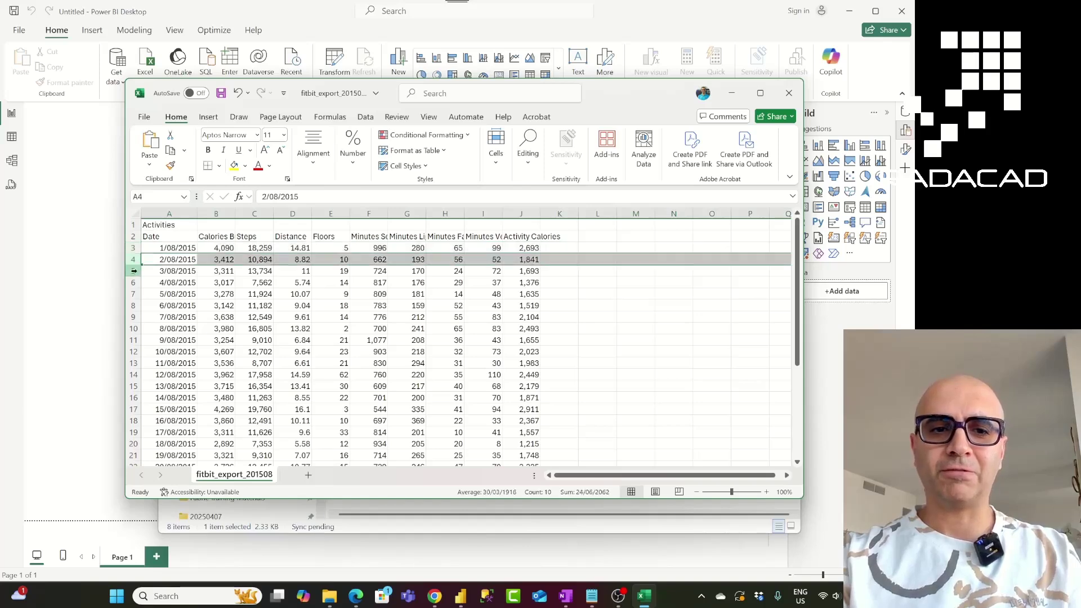
pyautogui.click(134, 272)
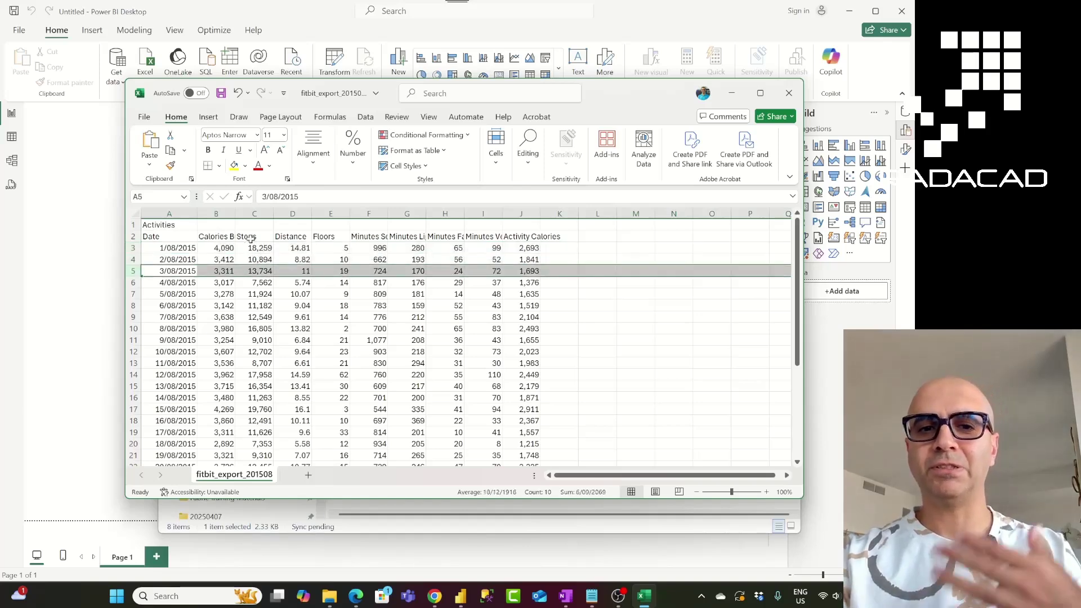
pyautogui.scroll(-6, 254, 349)
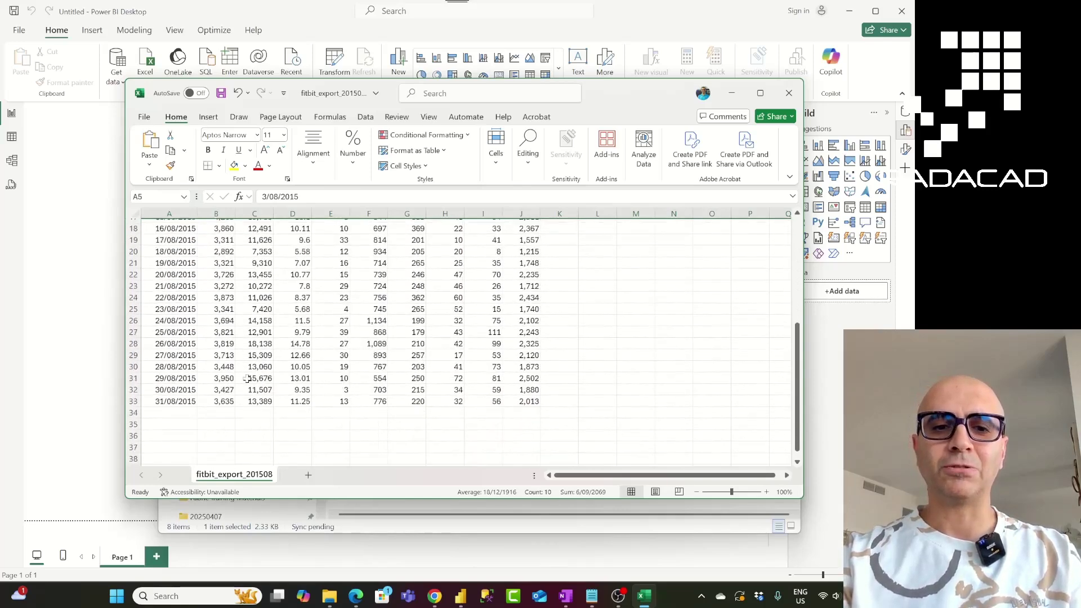
pyautogui.scroll(6, 250, 375)
pyautogui.click(790, 93)
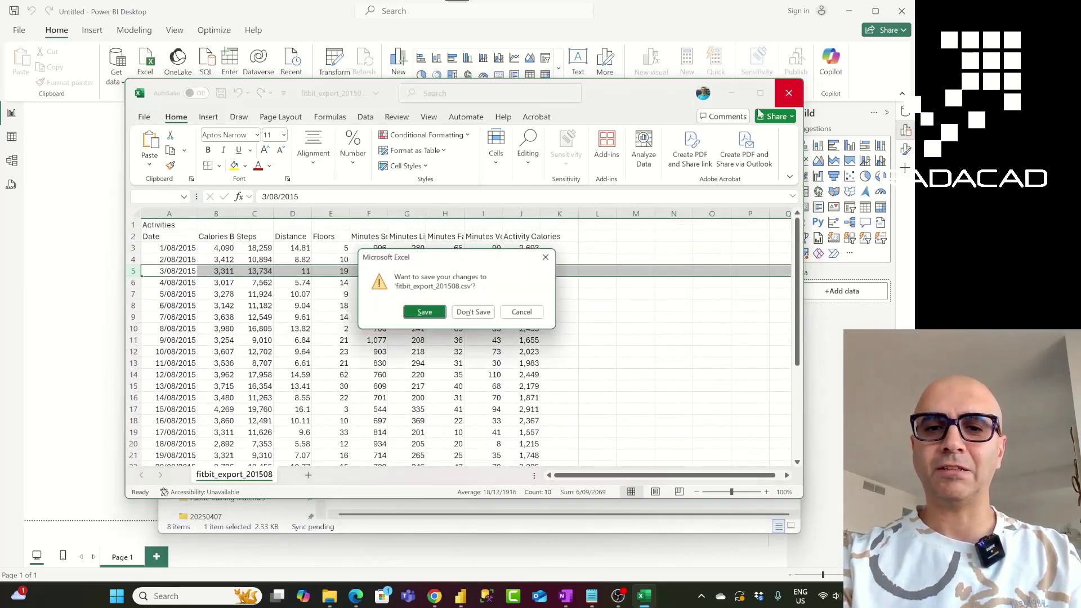
pyautogui.click(475, 314)
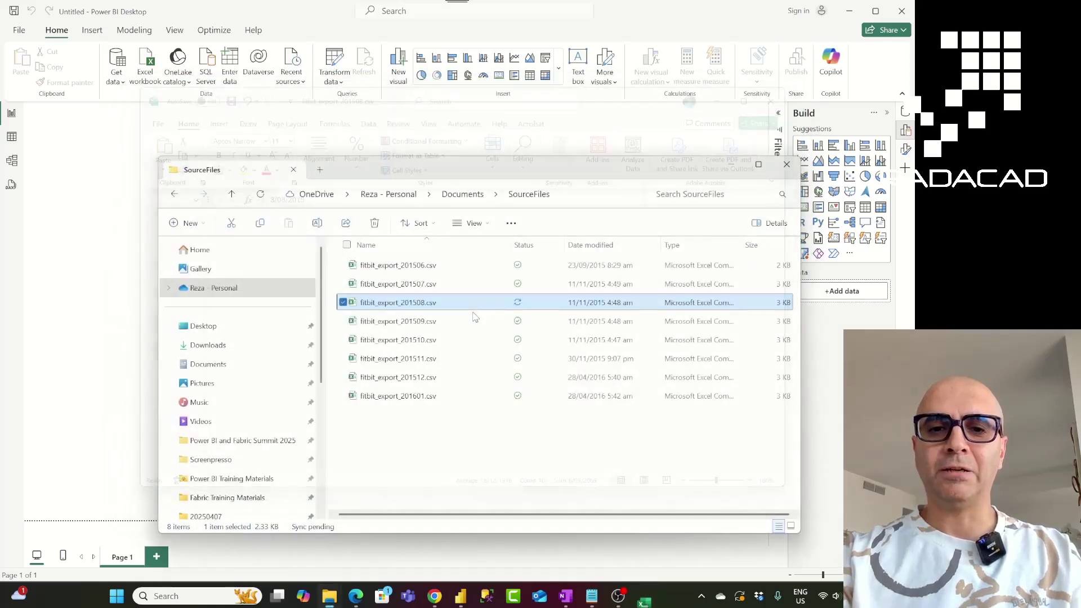
# Copy the SourceFiles folder's full path from File Explorer and return to Power BI Desktop
pyautogui.click(417, 324)
pyautogui.click(413, 342)
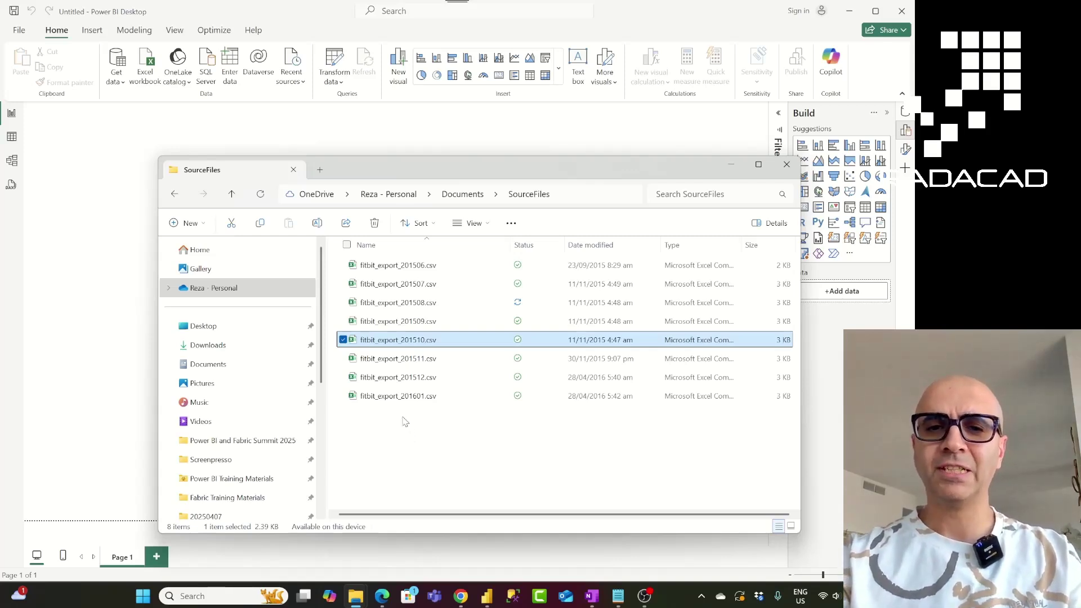
pyautogui.click(581, 198)
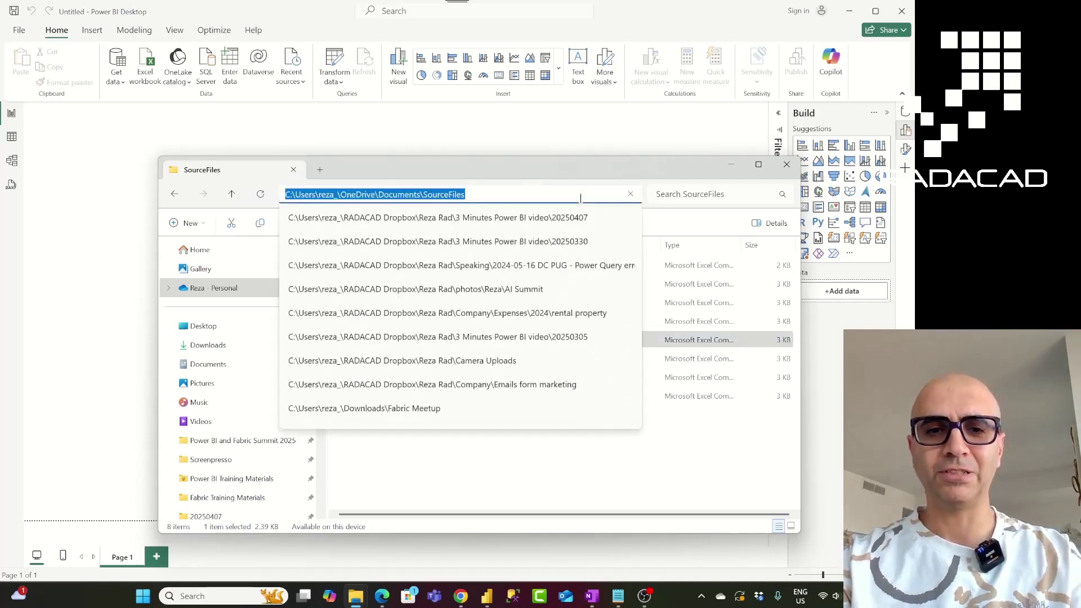
pyautogui.rightClick(462, 194)
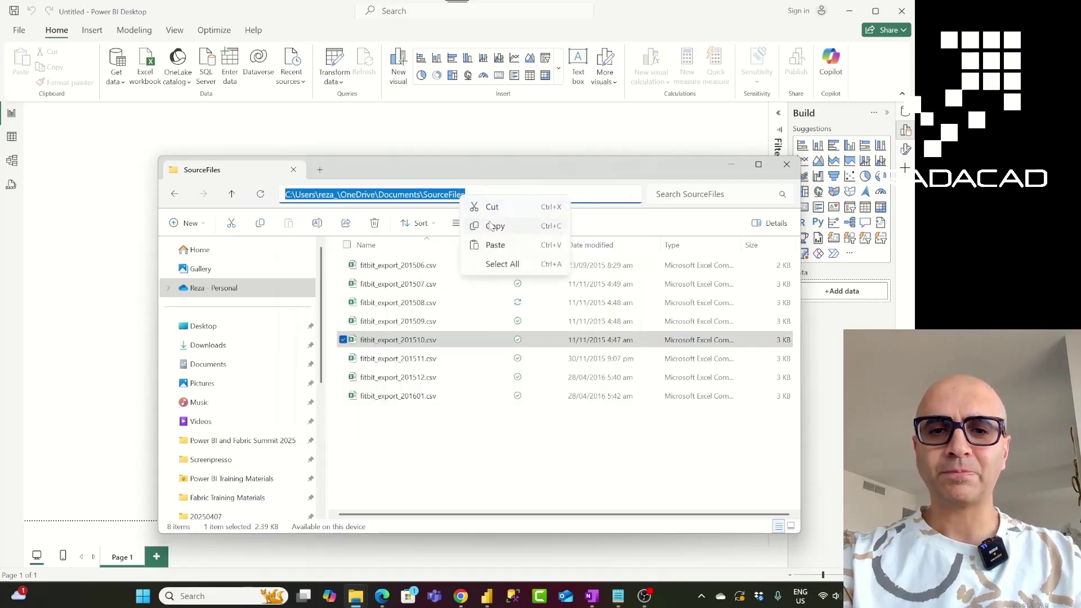
pyautogui.click(493, 225)
pyautogui.click(435, 142)
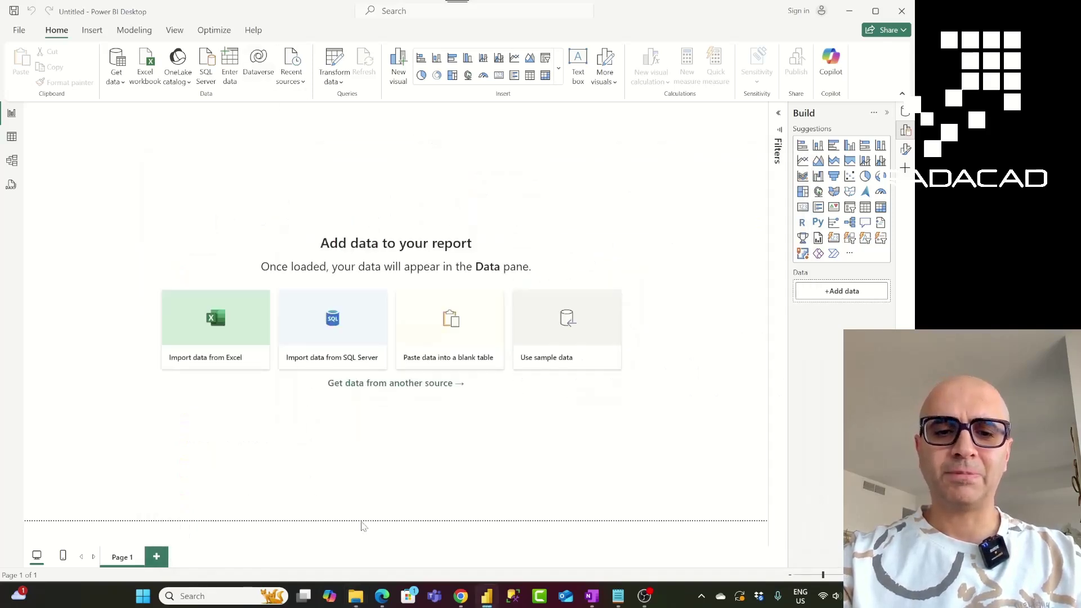
# Start a Folder connection from Get data's full connector list under the File category
pyautogui.click(125, 85)
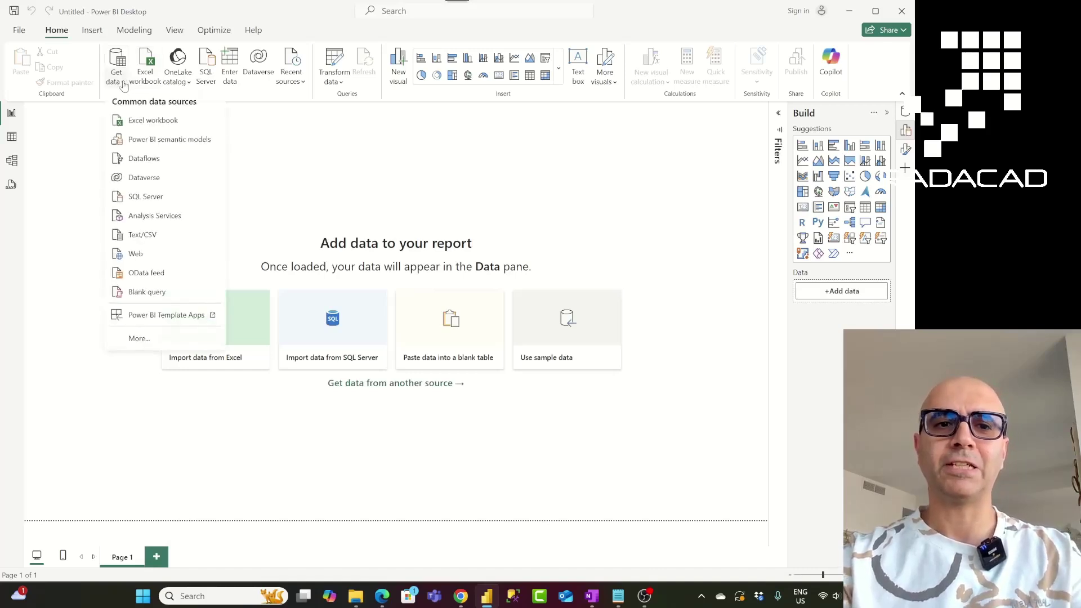
pyautogui.click(142, 340)
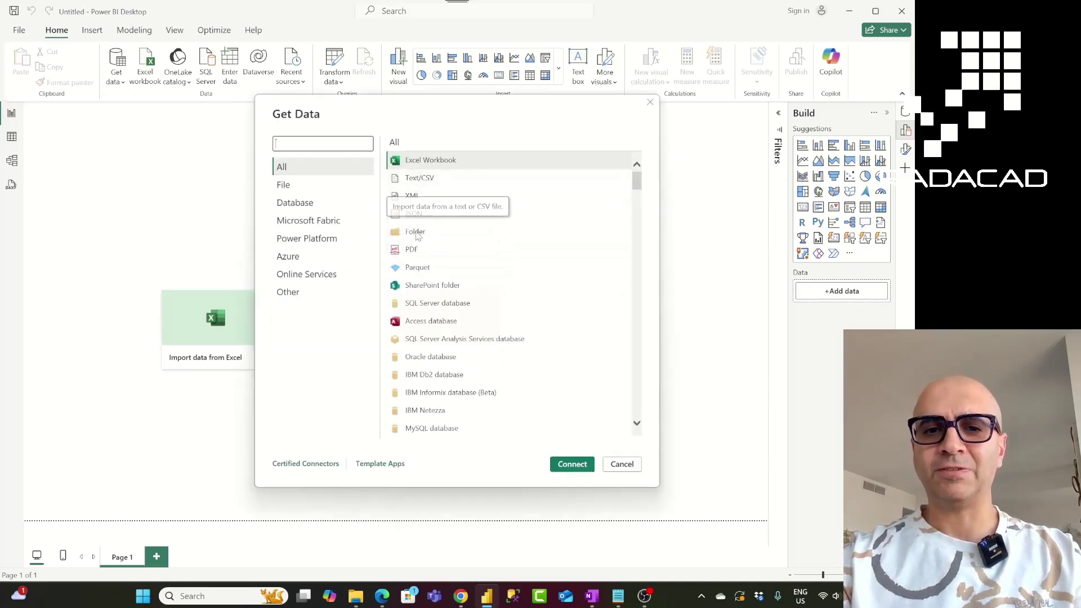
pyautogui.click(286, 187)
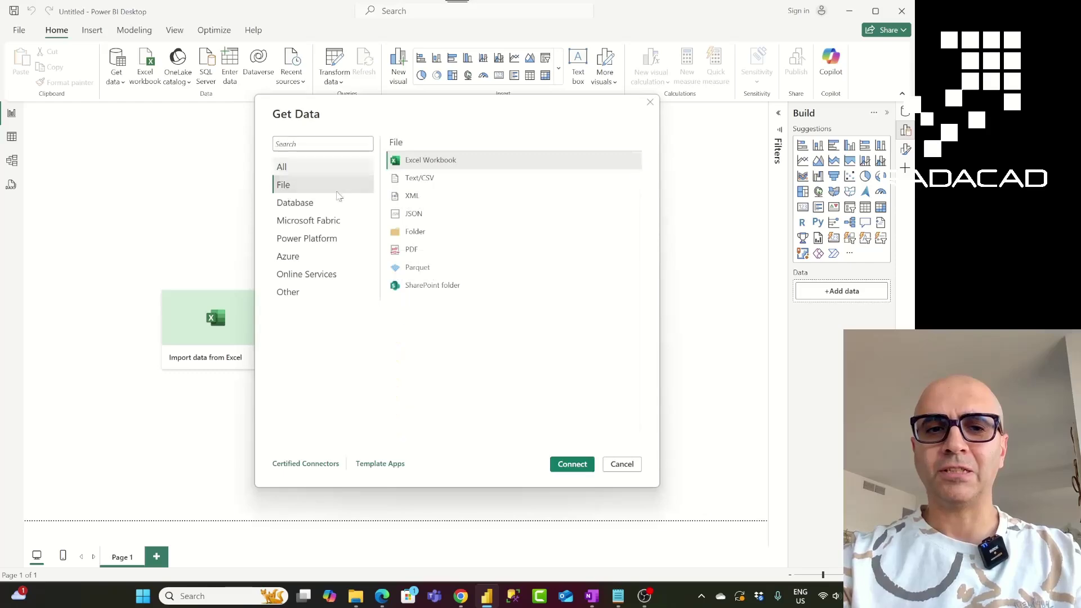
pyautogui.click(420, 231)
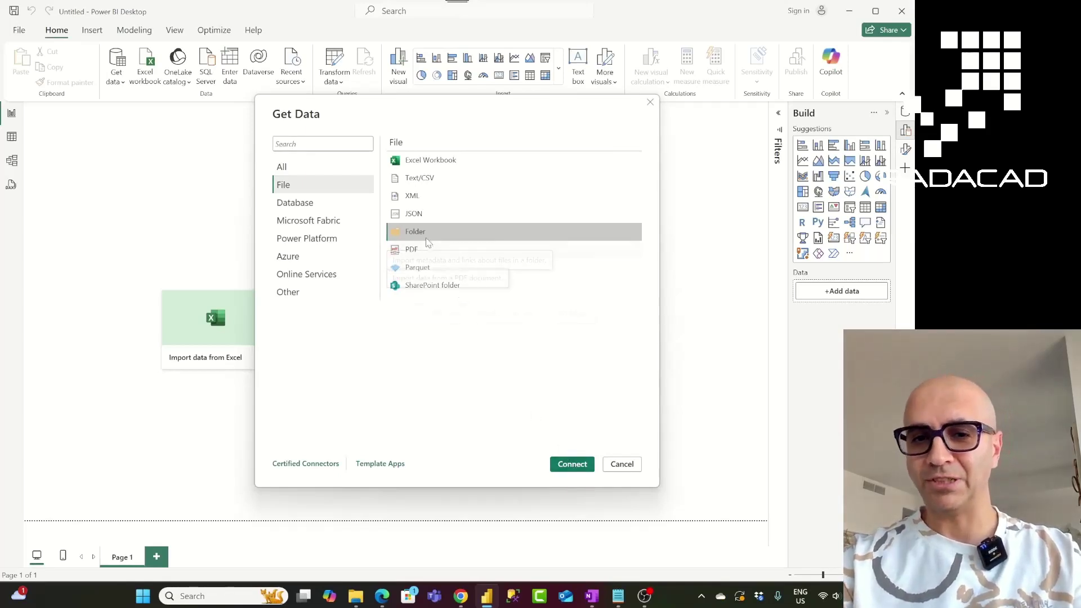
pyautogui.click(572, 465)
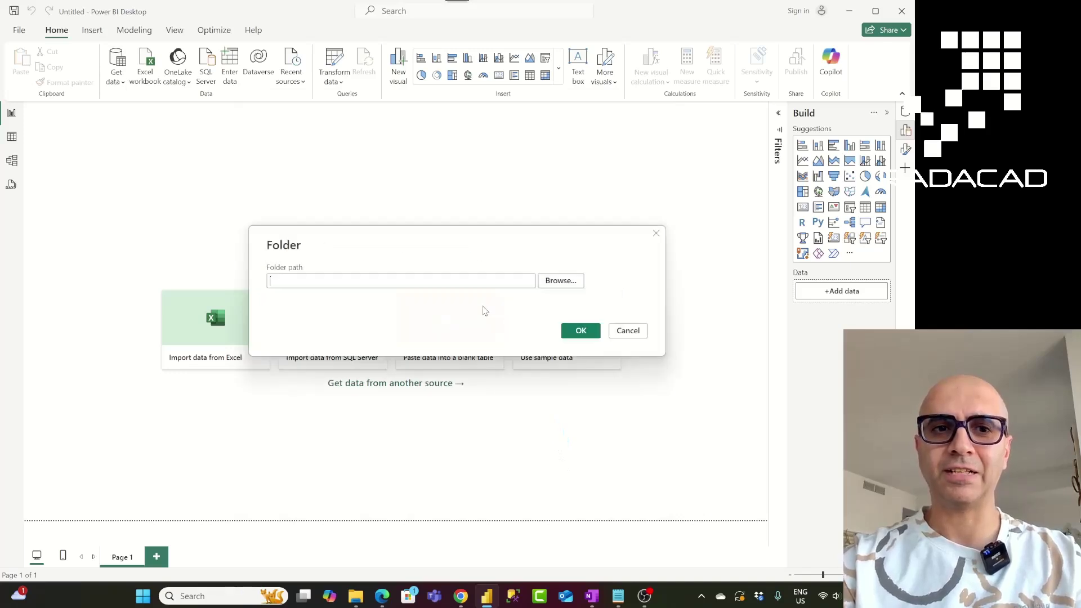
# Paste the SourceFiles path into the Folder dialog to list its eight fitbit_export CSVs
pyautogui.write('C:\\Users\\reza_\\OneDrive\\Documents\\SourceFiles')
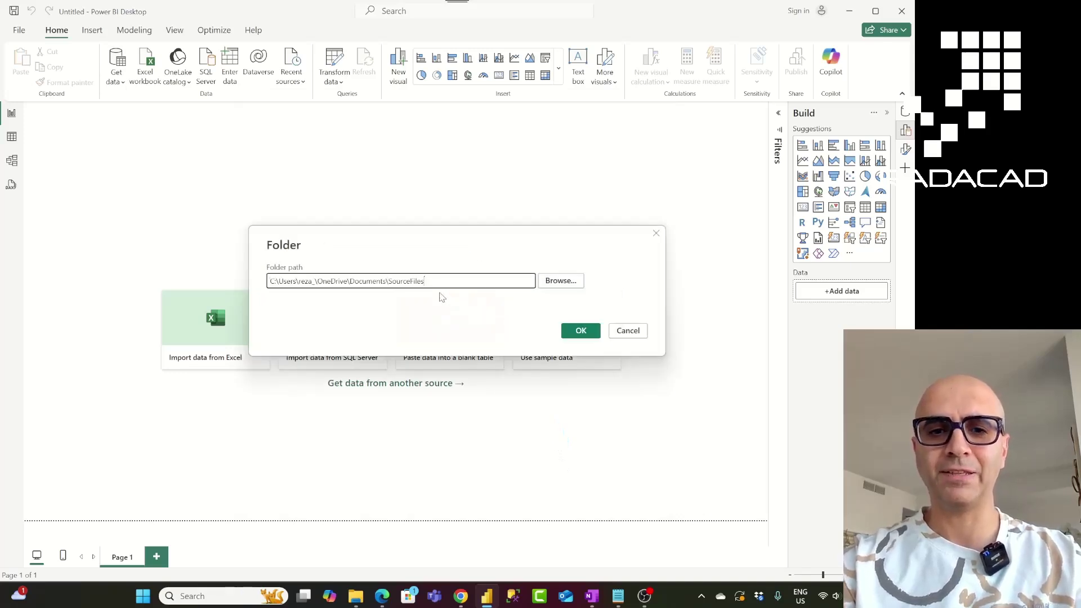
pyautogui.click(578, 333)
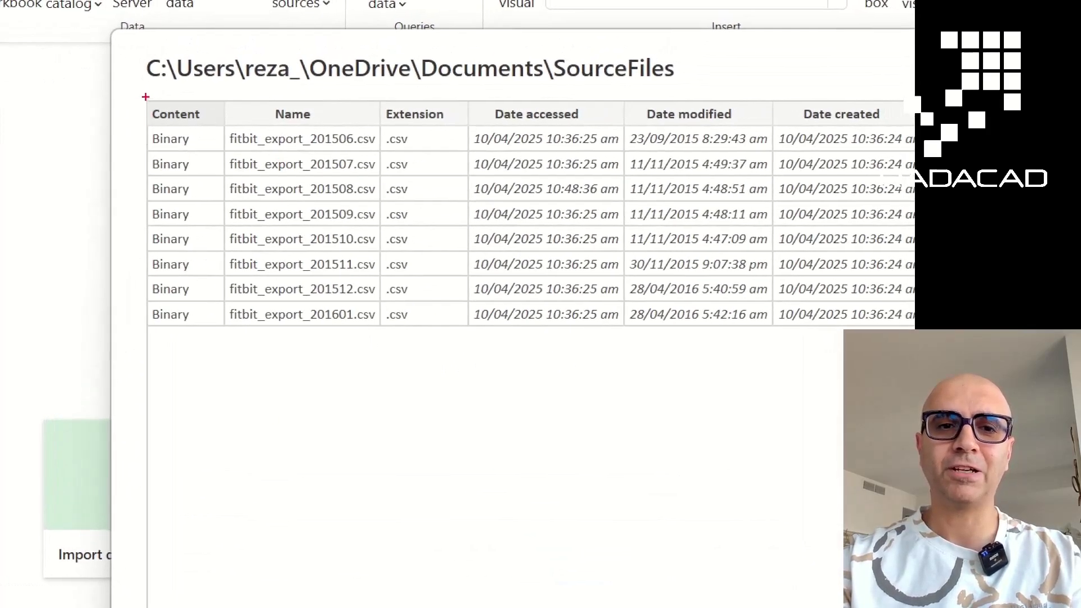
# Choose Combine & Transform Data for the folder's CSVs, previewing the first file's daily activity data
pyautogui.moveTo(146, 96); pyautogui.dragTo(912, 341)
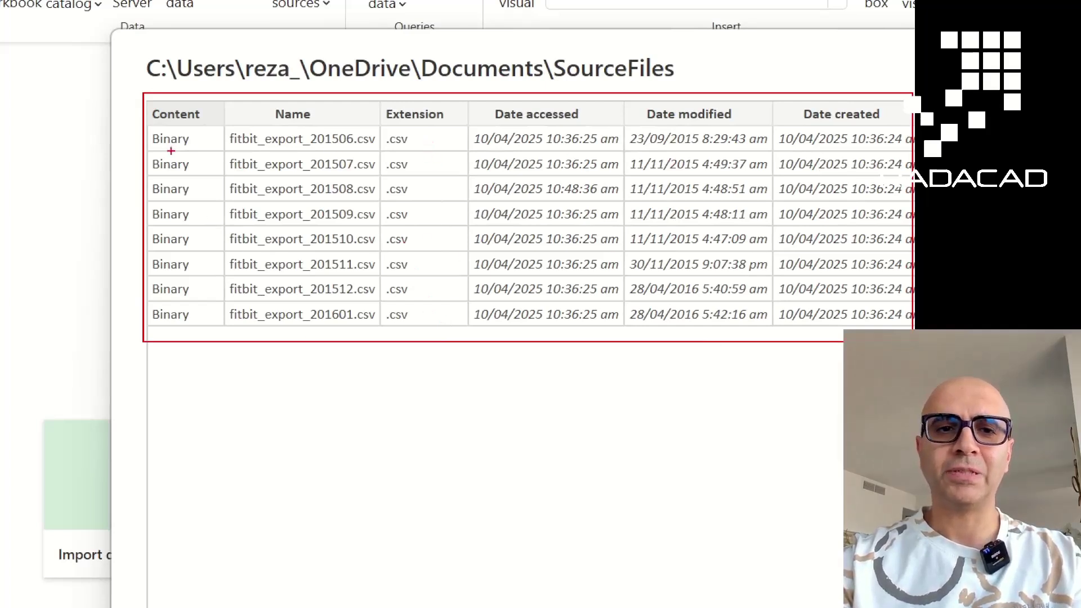
pyautogui.press('Escape')
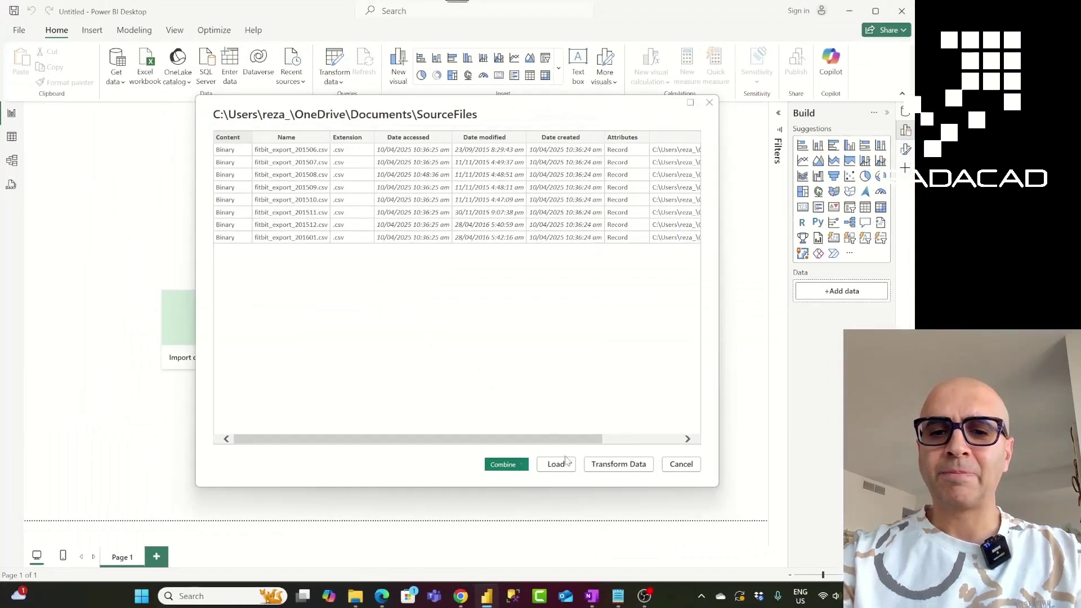
pyautogui.click(523, 465)
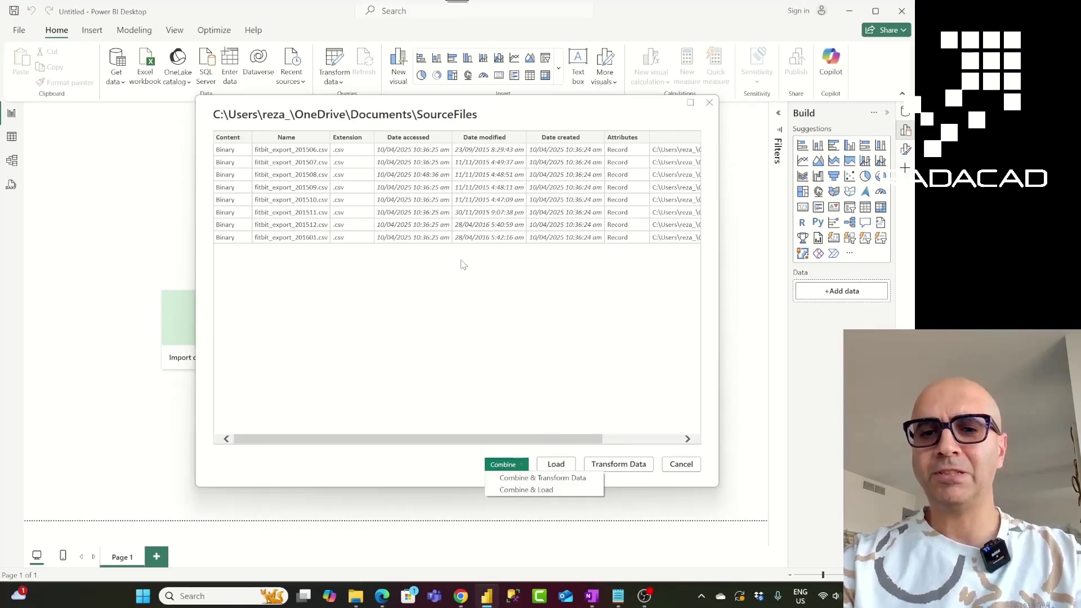
pyautogui.click(457, 457)
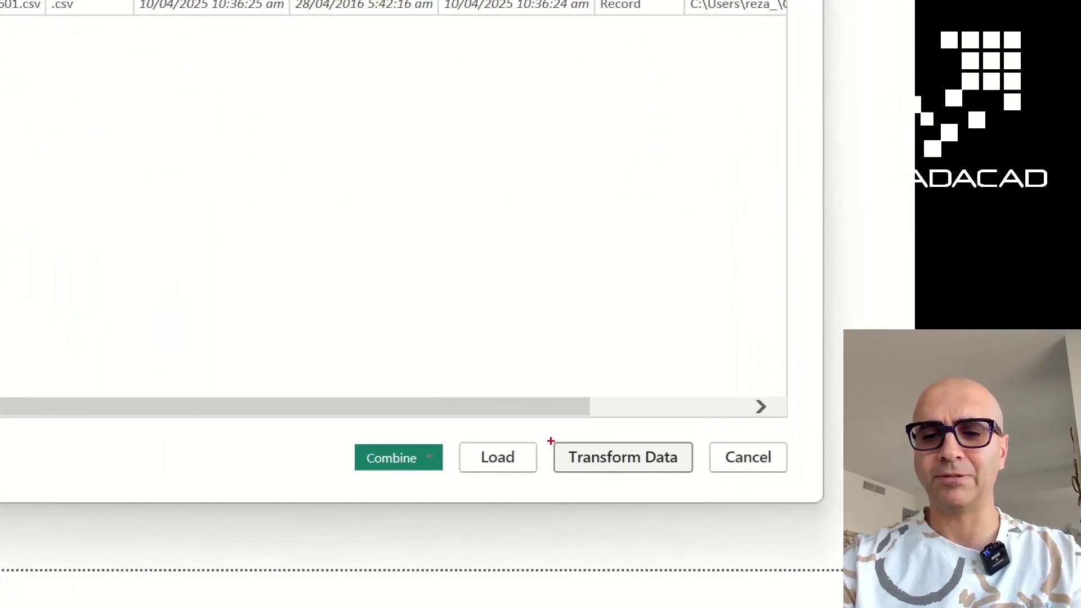
pyautogui.moveTo(549, 438); pyautogui.dragTo(698, 490)
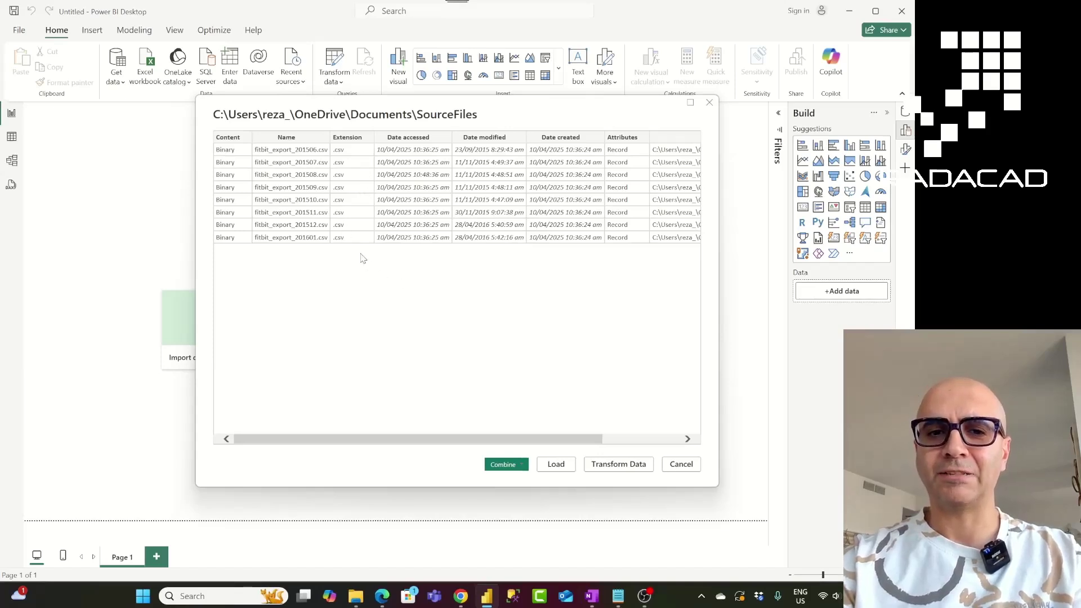
pyautogui.click(526, 465)
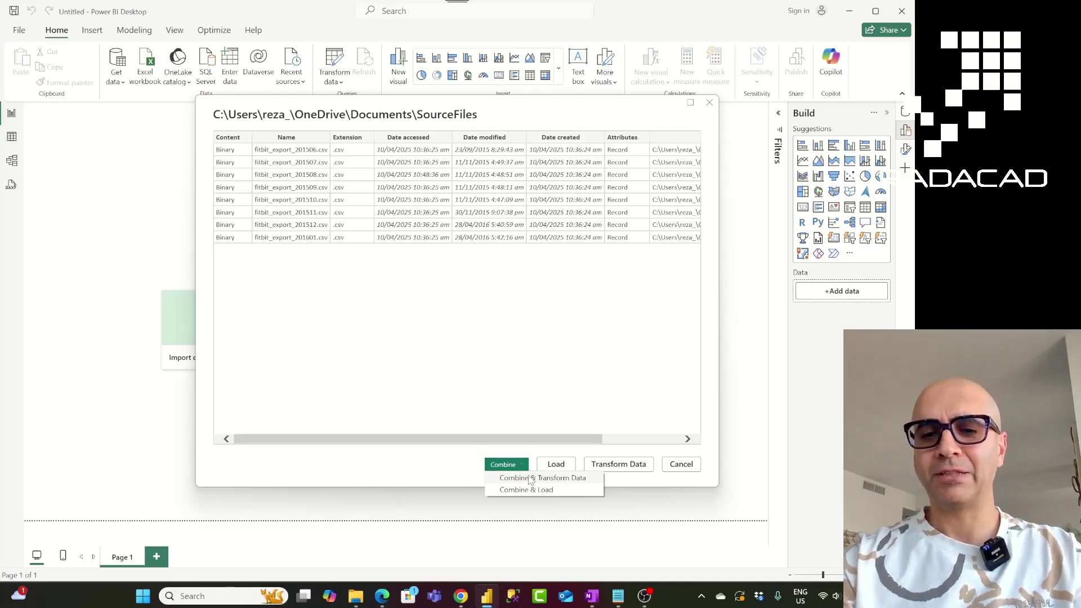
pyautogui.click(529, 478)
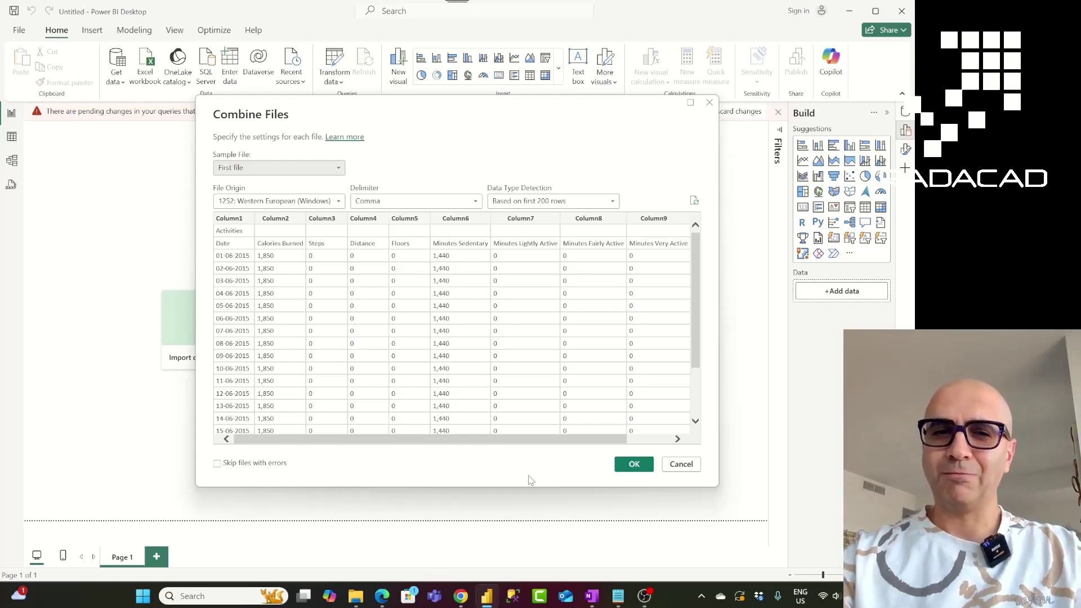
pyautogui.click(338, 169)
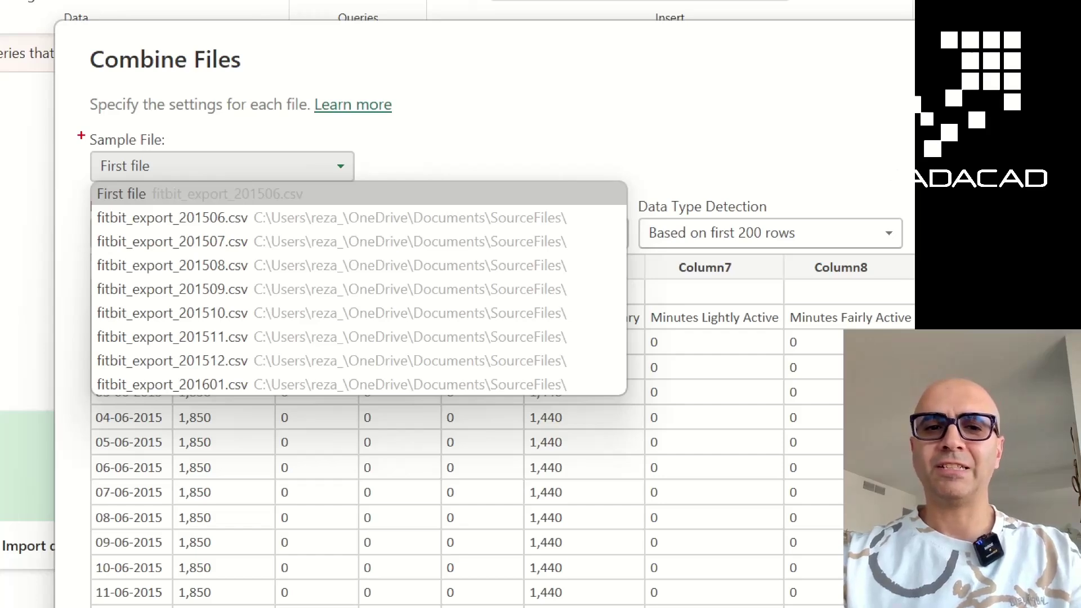
pyautogui.click(344, 181)
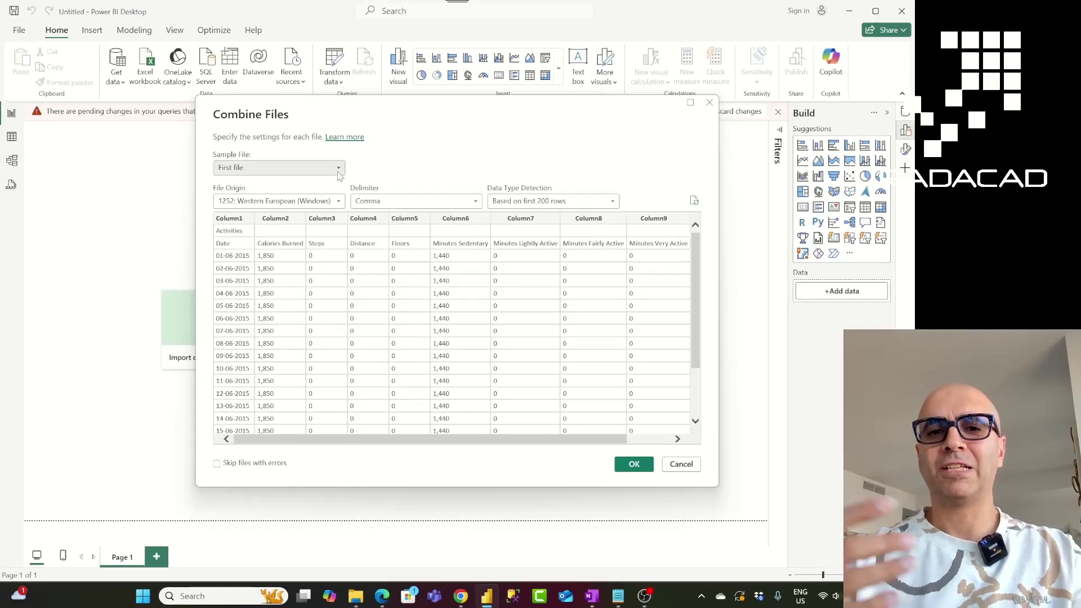
pyautogui.click(338, 170)
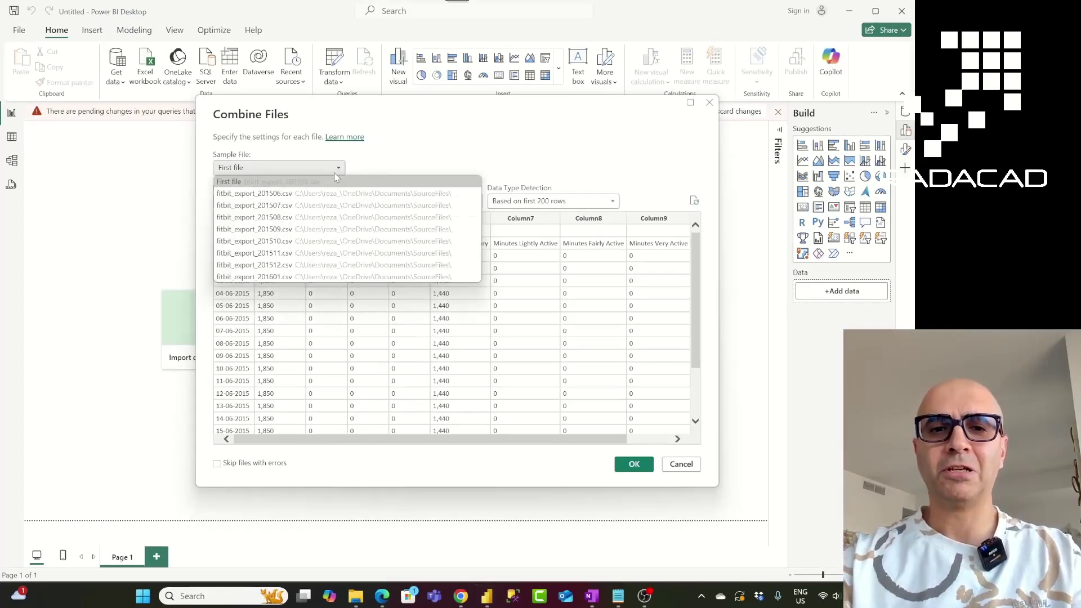
pyautogui.click(389, 169)
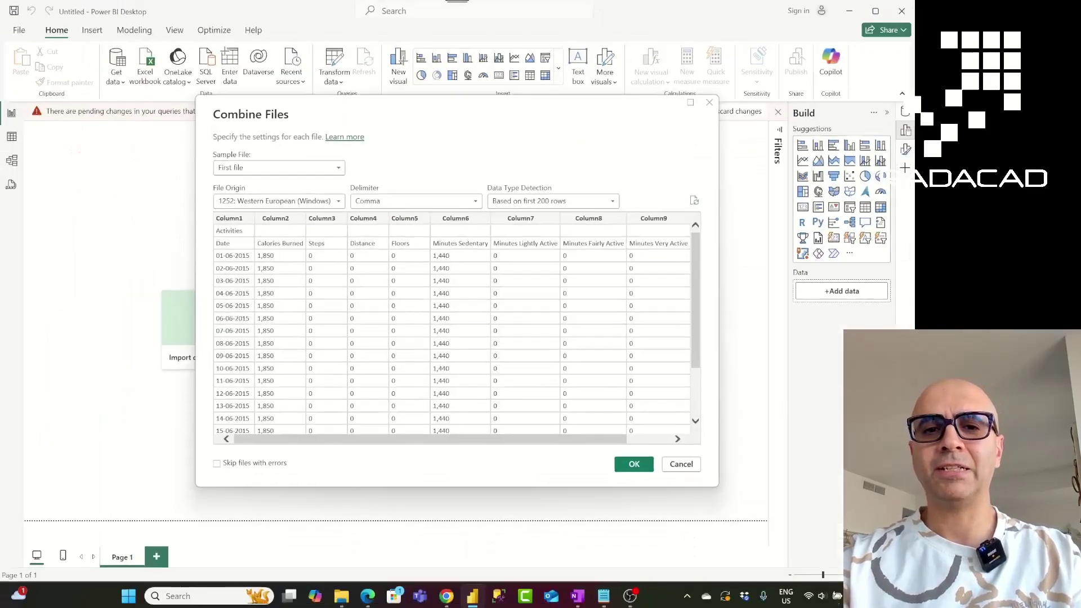
# Accept the Combine Files settings, leaving the report with pending unapplied query changes
pyautogui.click(634, 465)
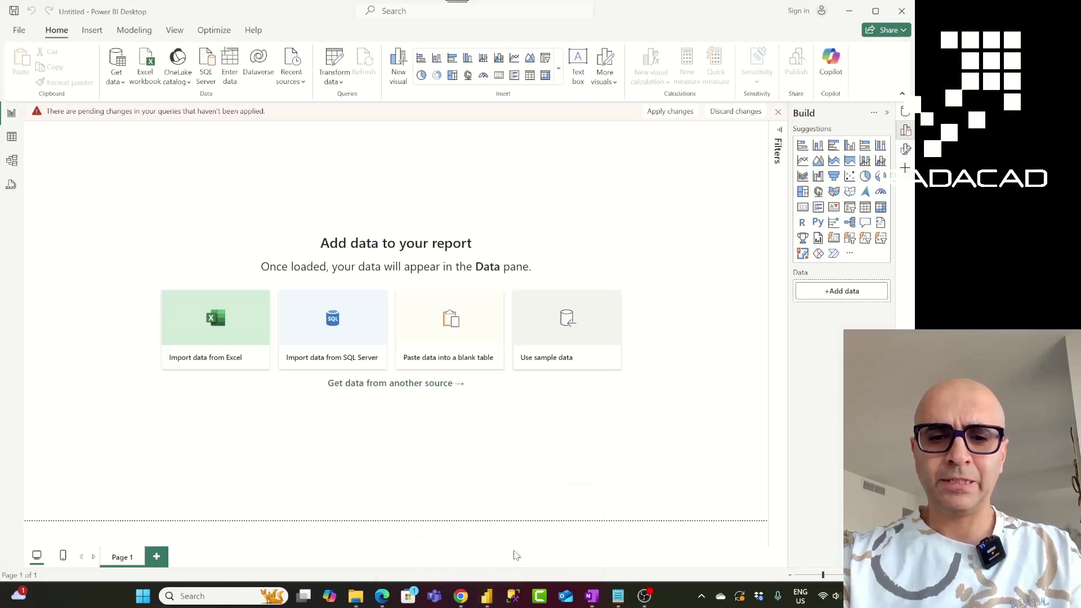
pyautogui.moveTo(486, 595)
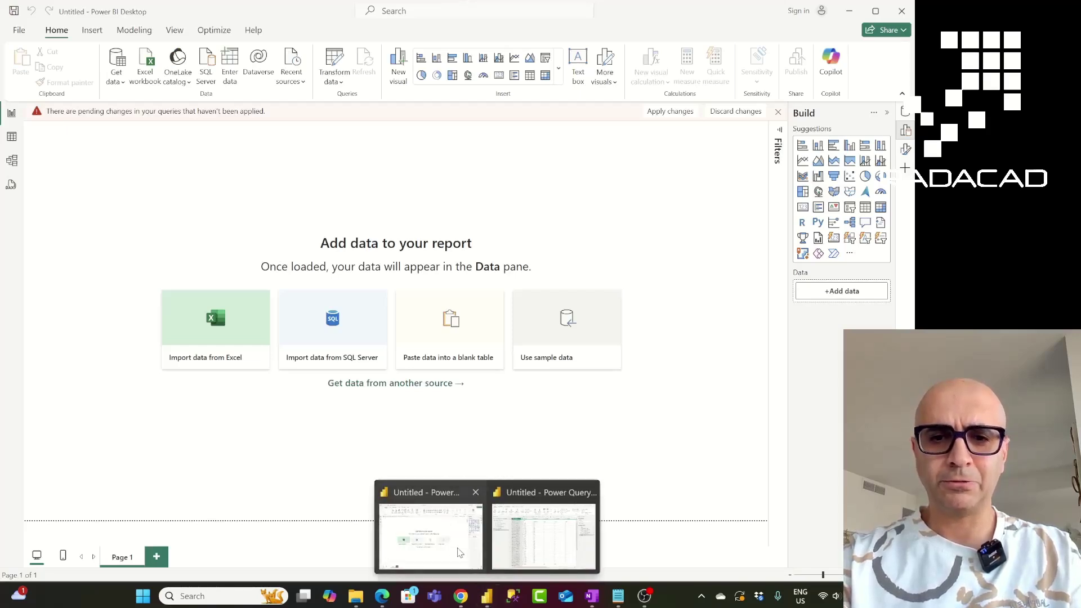
pyautogui.hotkey('alt', 'Tab')
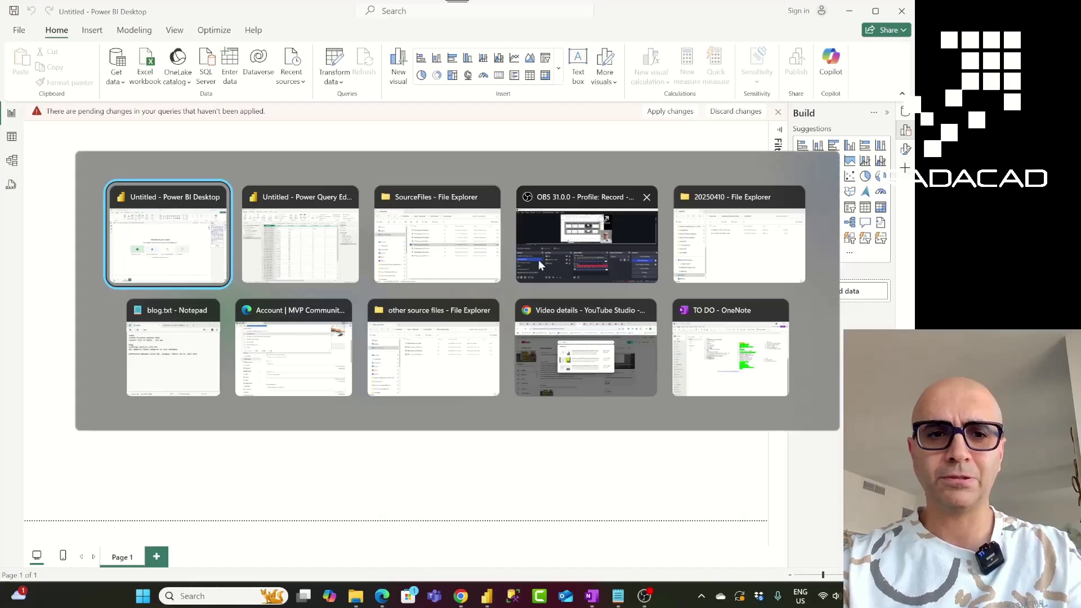
# Switch to Power Query Editor, review the SourceFiles table, and open Transform Sample File
pyautogui.hotkey('alt', 'Tab')
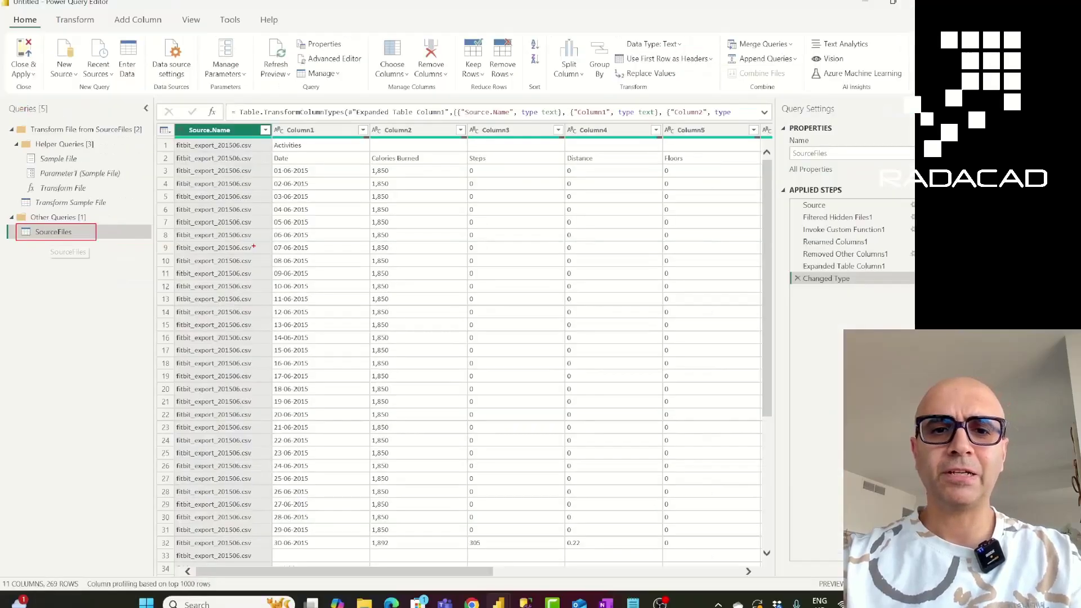
pyautogui.scroll(-20, 362, 257)
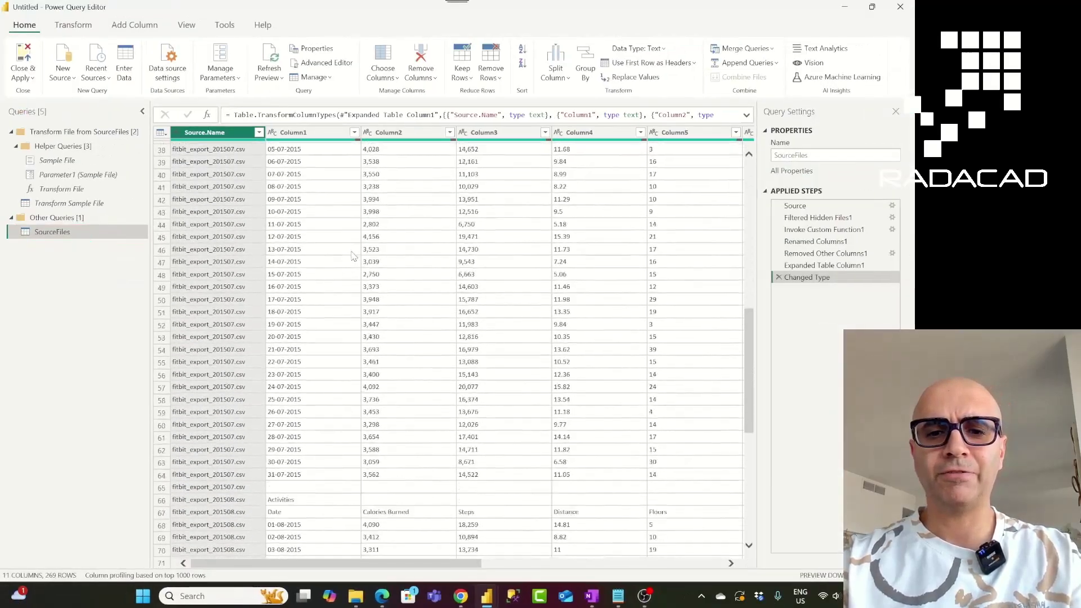
pyautogui.scroll(-20, 354, 257)
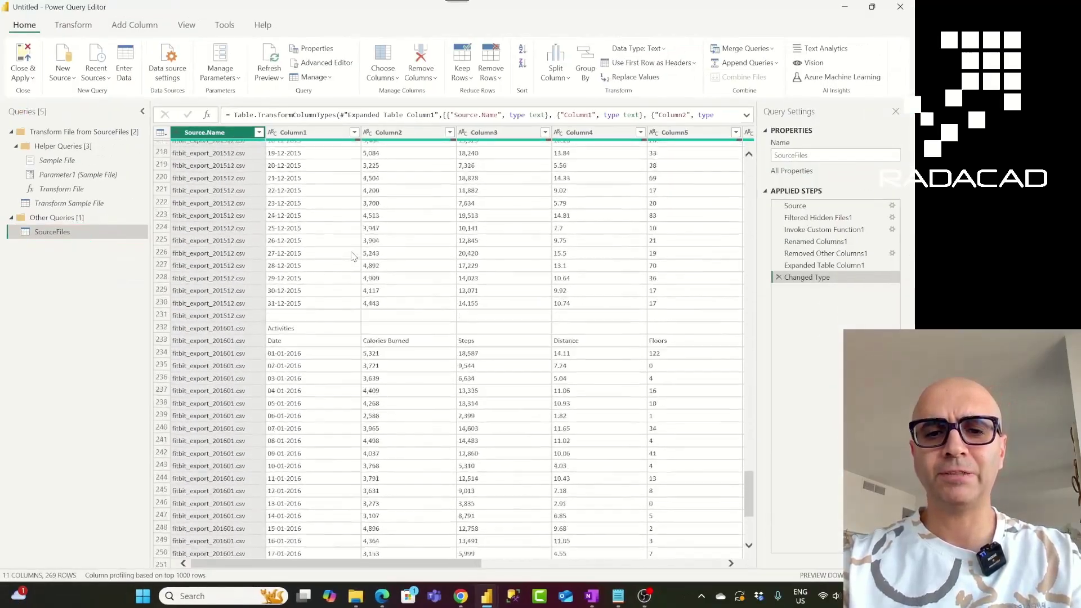
pyautogui.scroll(17, 350, 310)
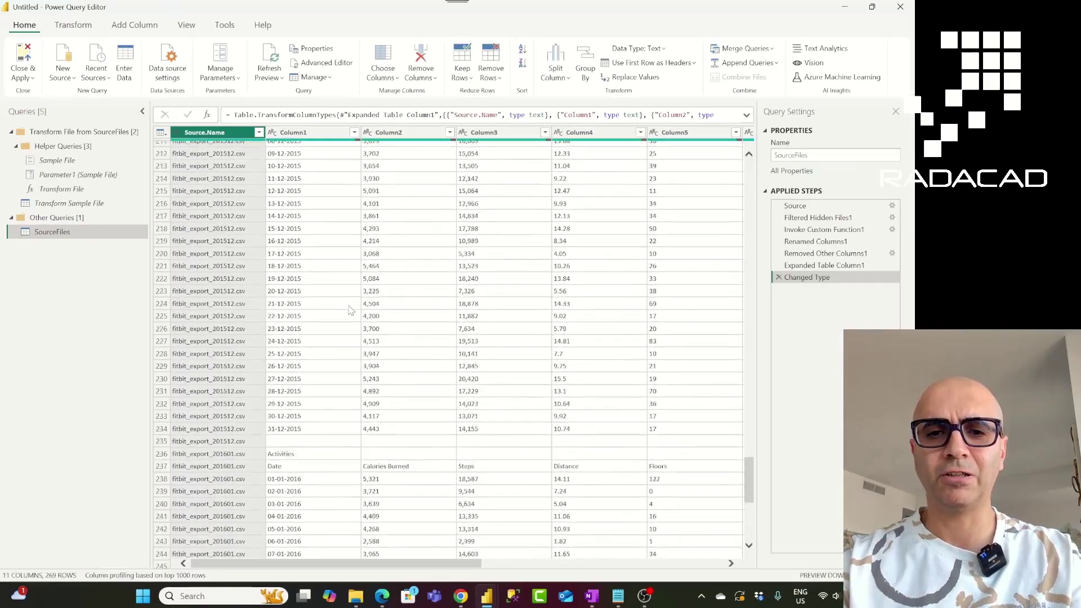
pyautogui.scroll(20, 350, 310)
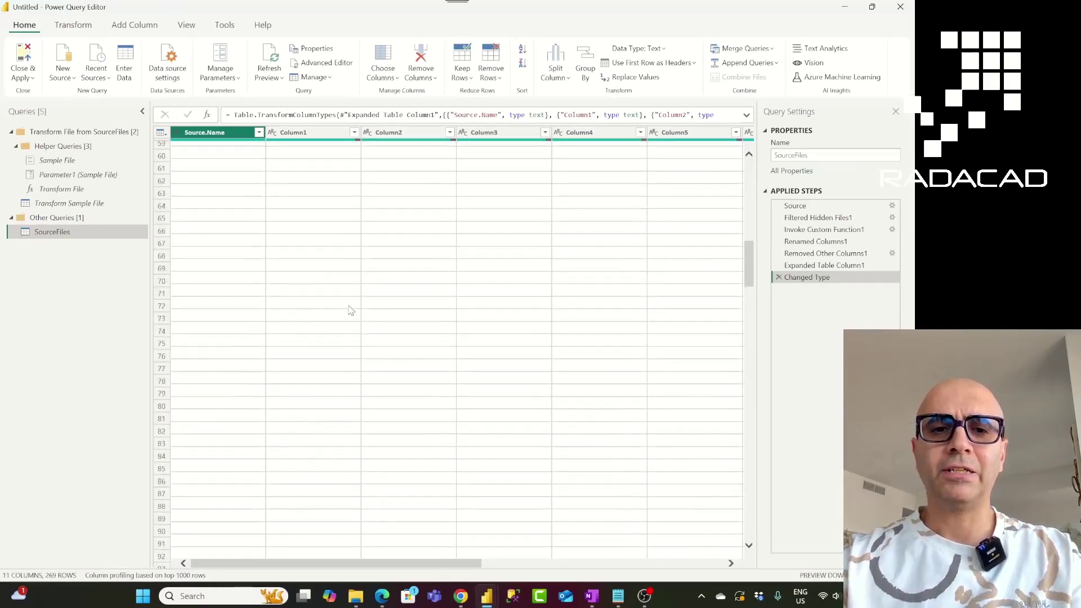
pyautogui.scroll(-5, 304, 330)
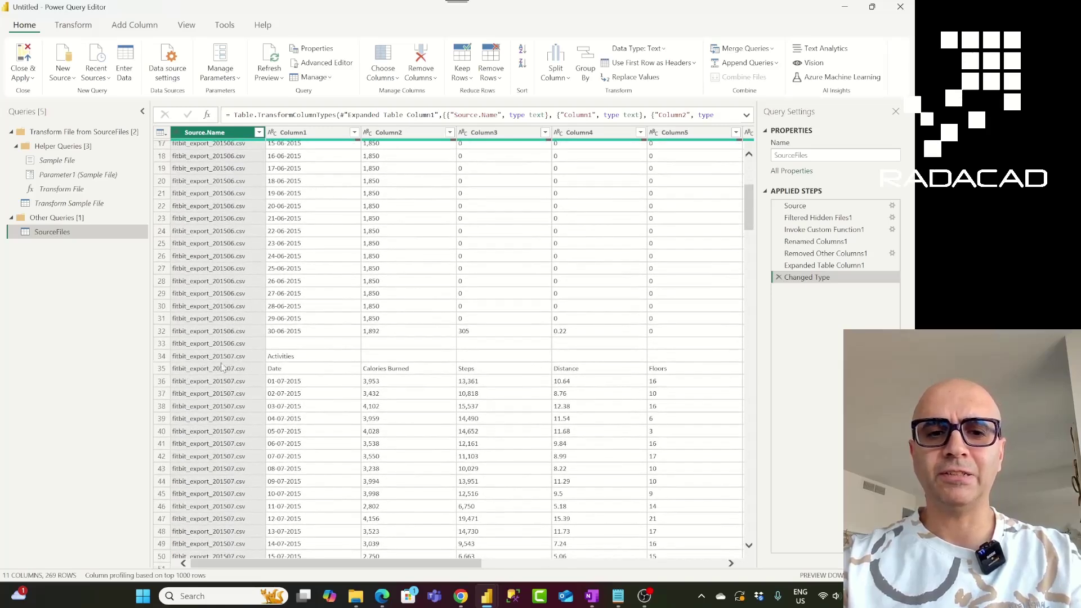
pyautogui.scroll(-3, 216, 374)
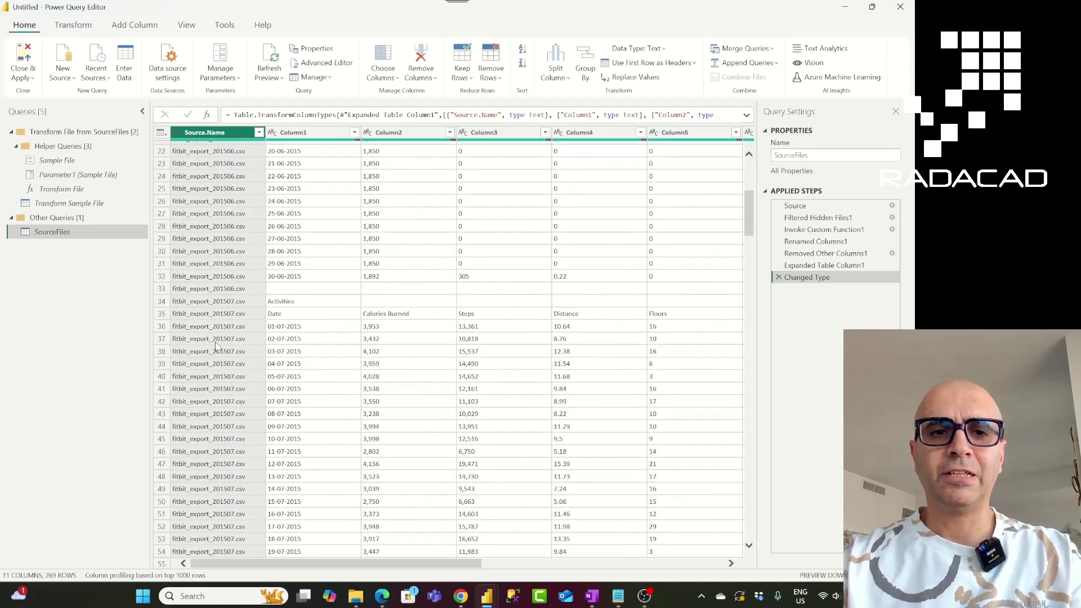
pyautogui.scroll(8, 217, 349)
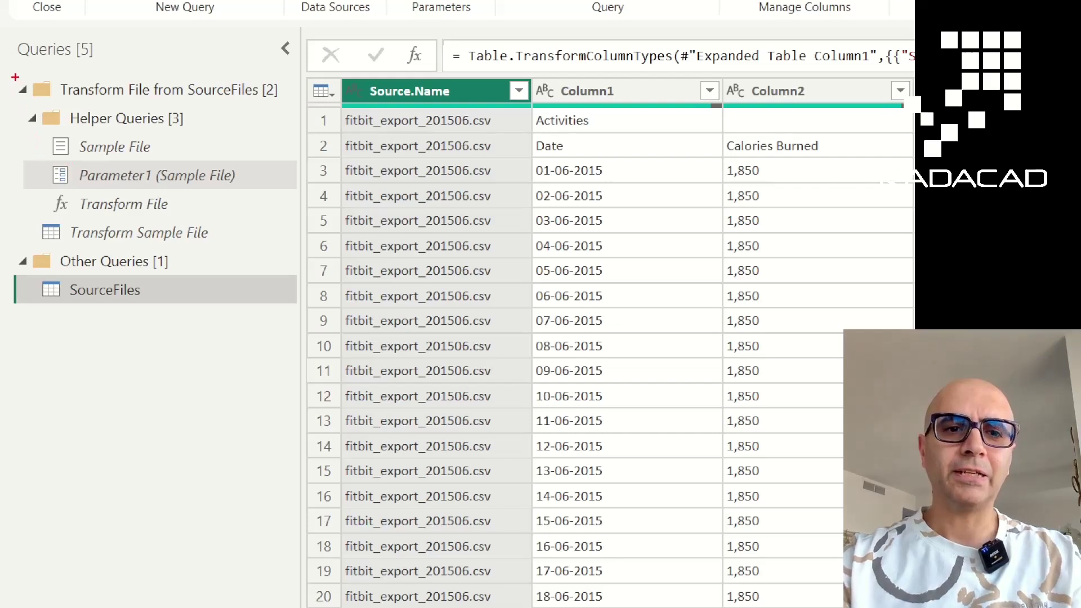
pyautogui.moveTo(15, 76)
pyautogui.mouseDown()
pyautogui.moveTo(309, 236)
pyautogui.moveTo(313, 250)
pyautogui.mouseUp()
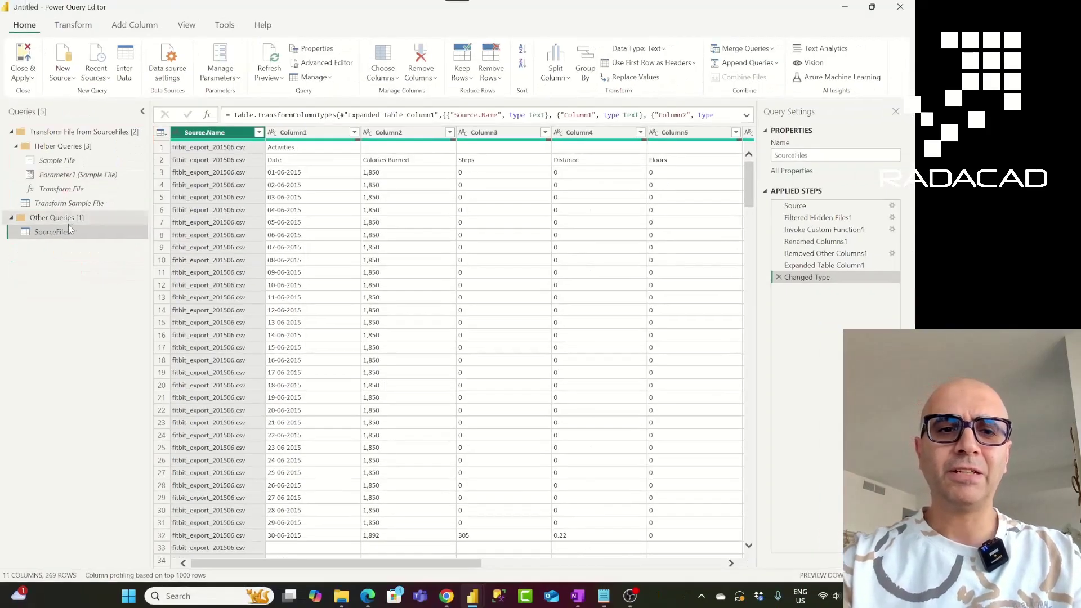
pyautogui.click(57, 206)
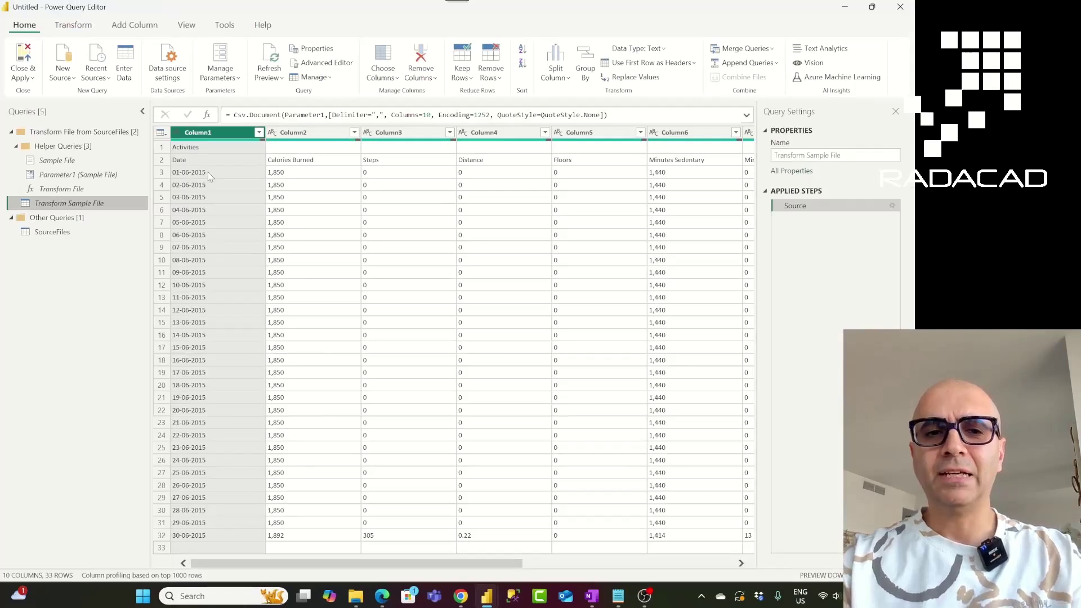
# Inspect the Transform File function's Parameter1, then view SourceFiles at its Invoke Custom Function1 step
pyautogui.click(84, 191)
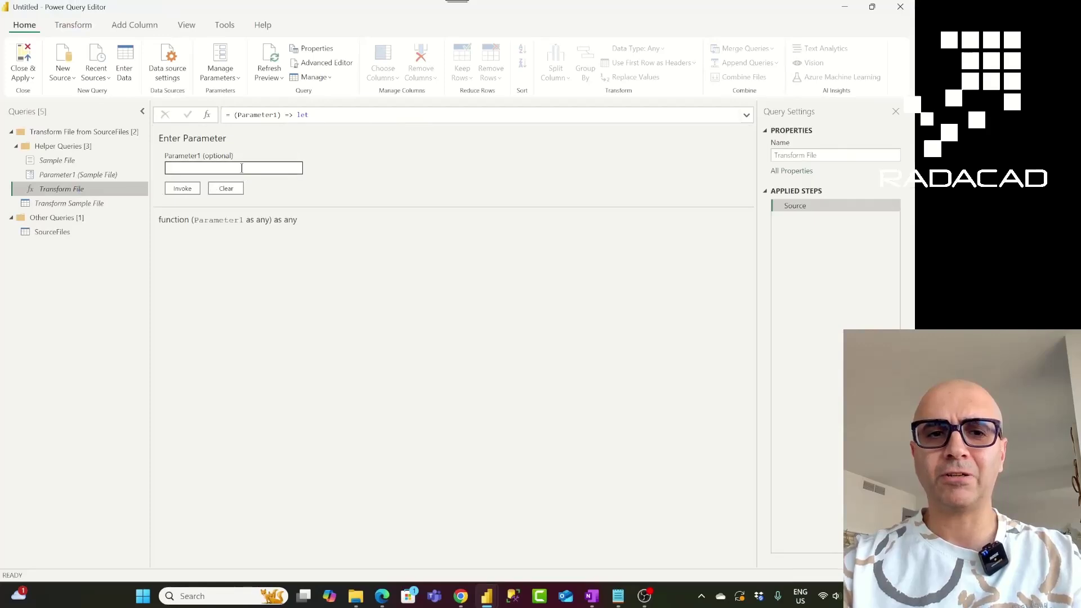
pyautogui.click(229, 168)
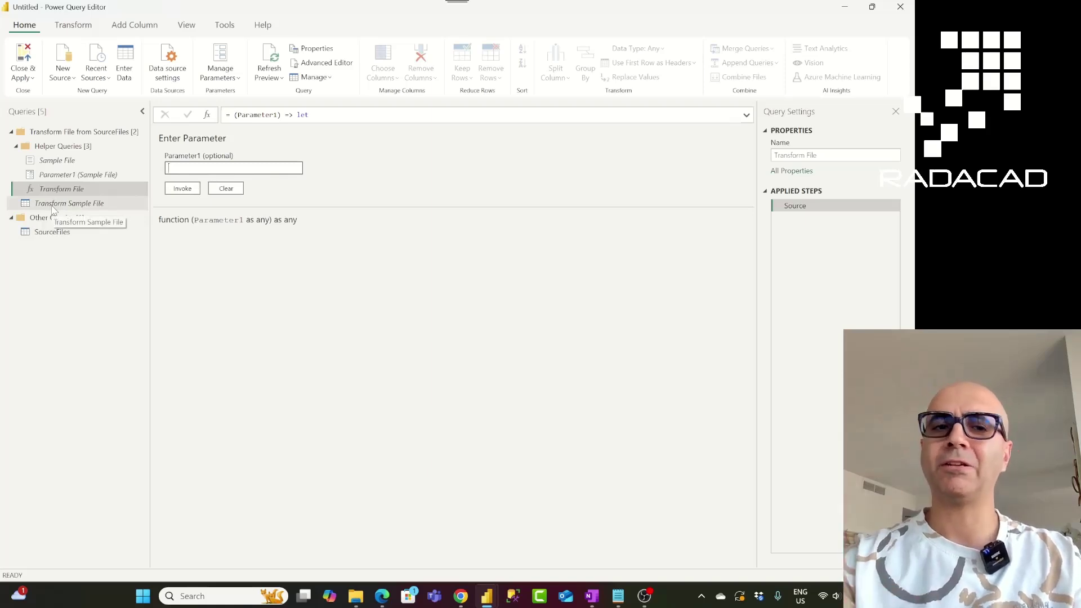
pyautogui.click(52, 232)
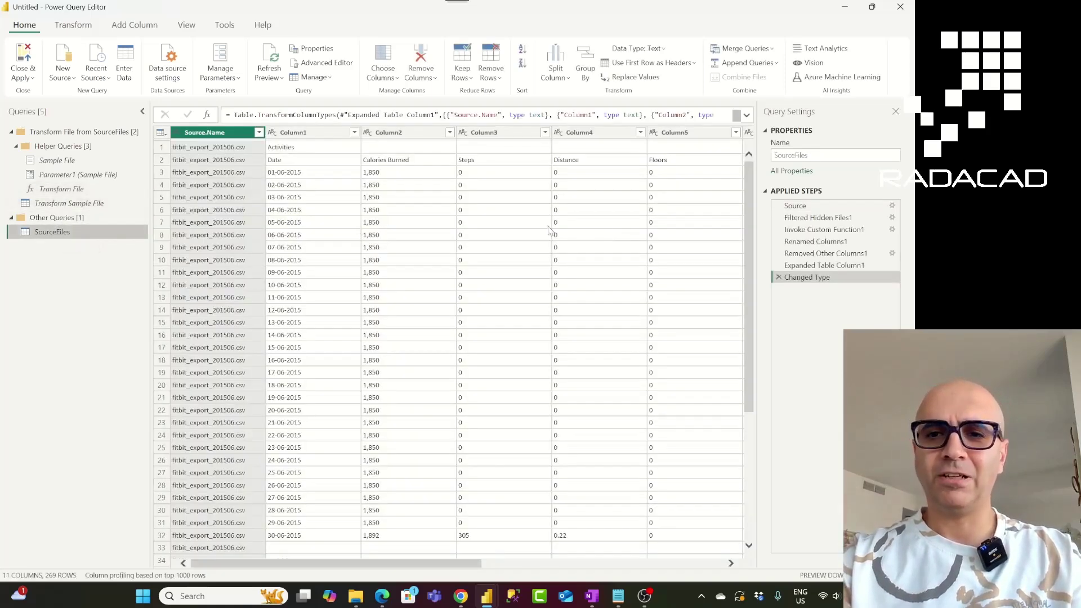
pyautogui.moveTo(824, 253); pyautogui.dragTo(825, 255)
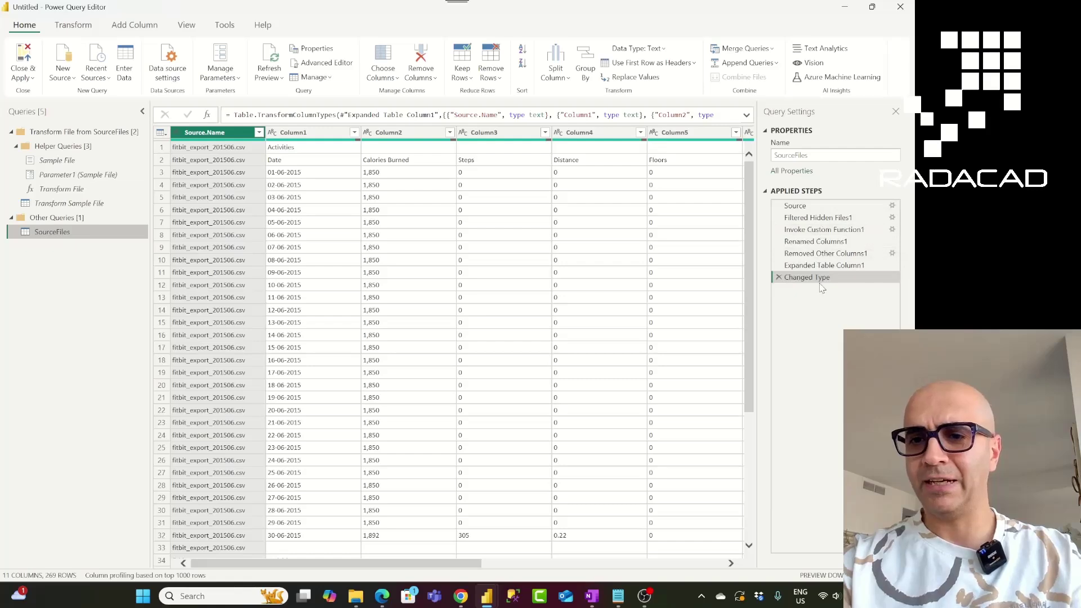
pyautogui.click(817, 231)
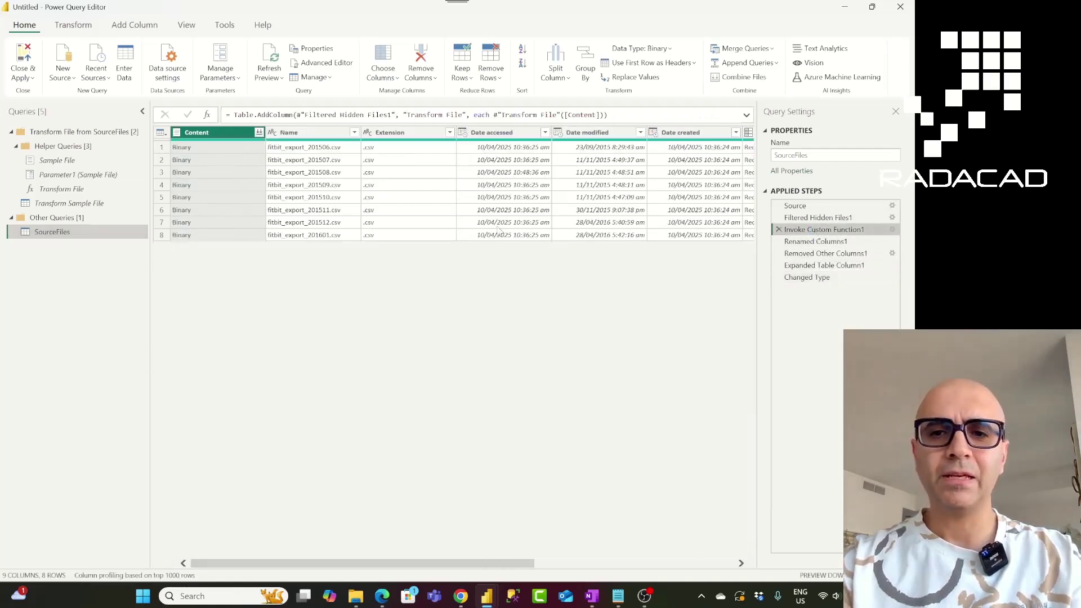
pyautogui.moveTo(852, 229); pyautogui.dragTo(856, 240)
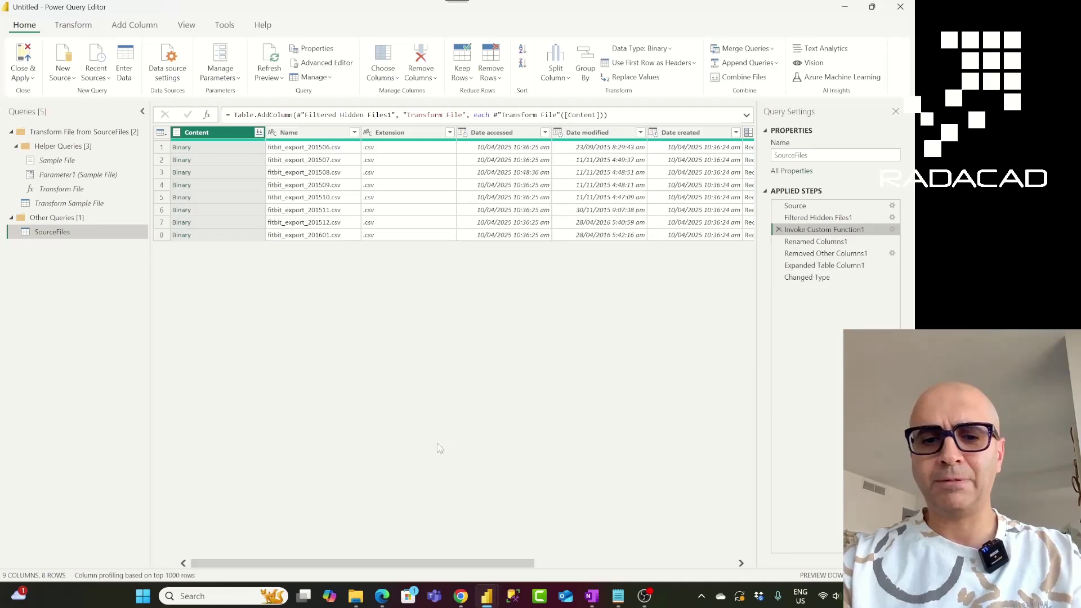
# Preview the first three files' nested tables, then view the Expanded Table Column1 step's 269 rows
pyautogui.moveTo(454, 564); pyautogui.dragTo(654, 563)
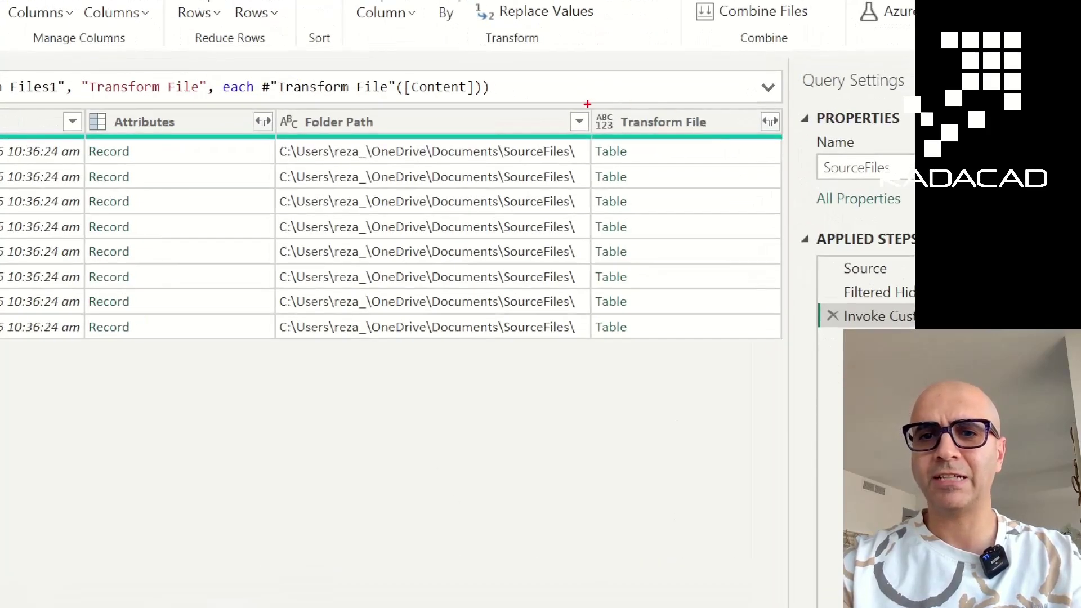
pyautogui.moveTo(587, 104); pyautogui.dragTo(781, 380)
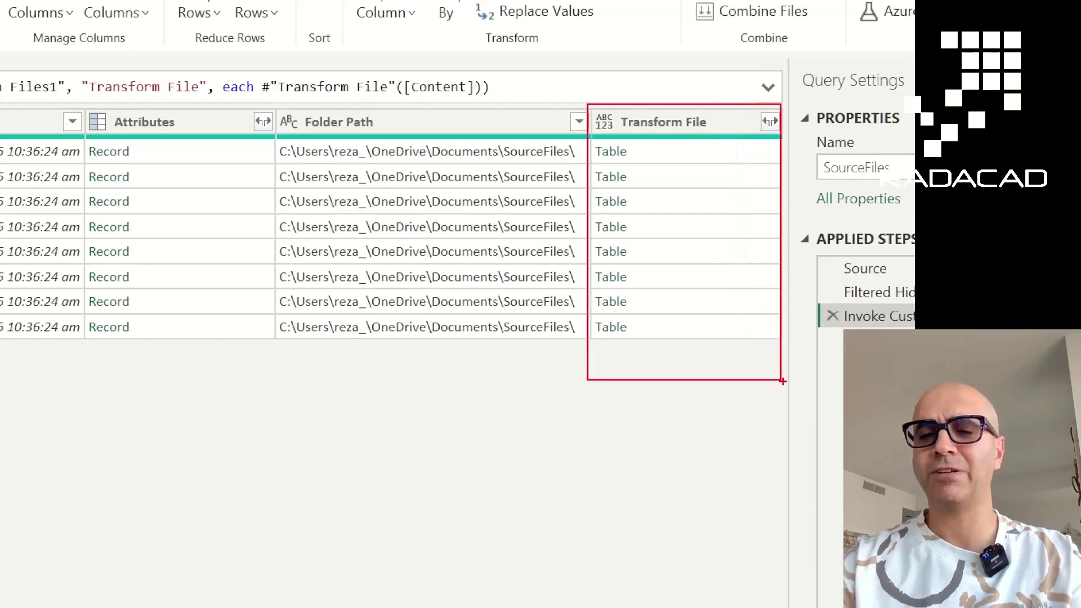
pyautogui.press('Escape')
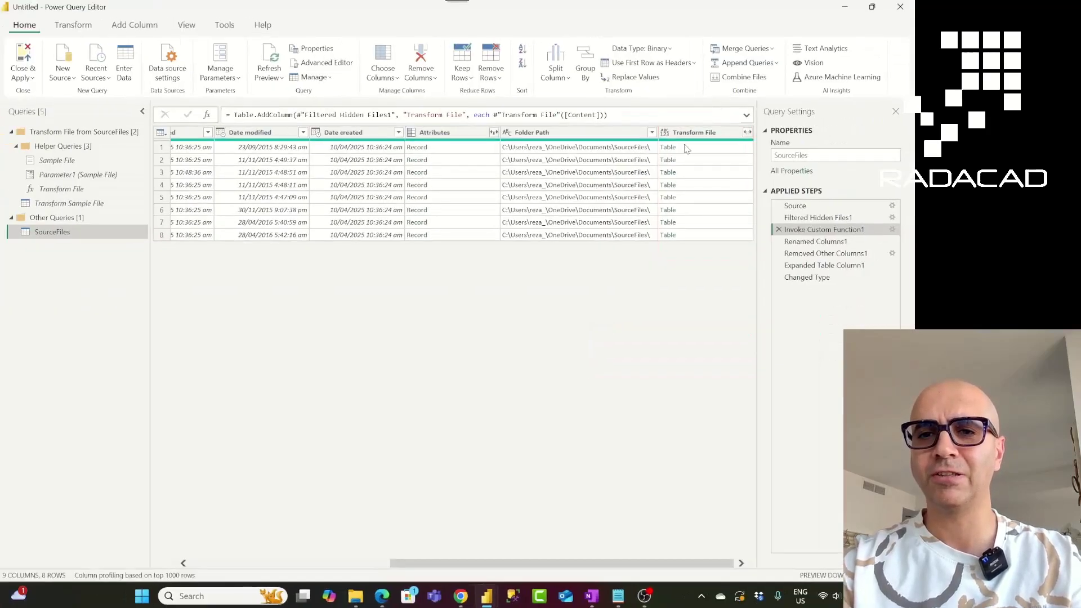
pyautogui.click(685, 154)
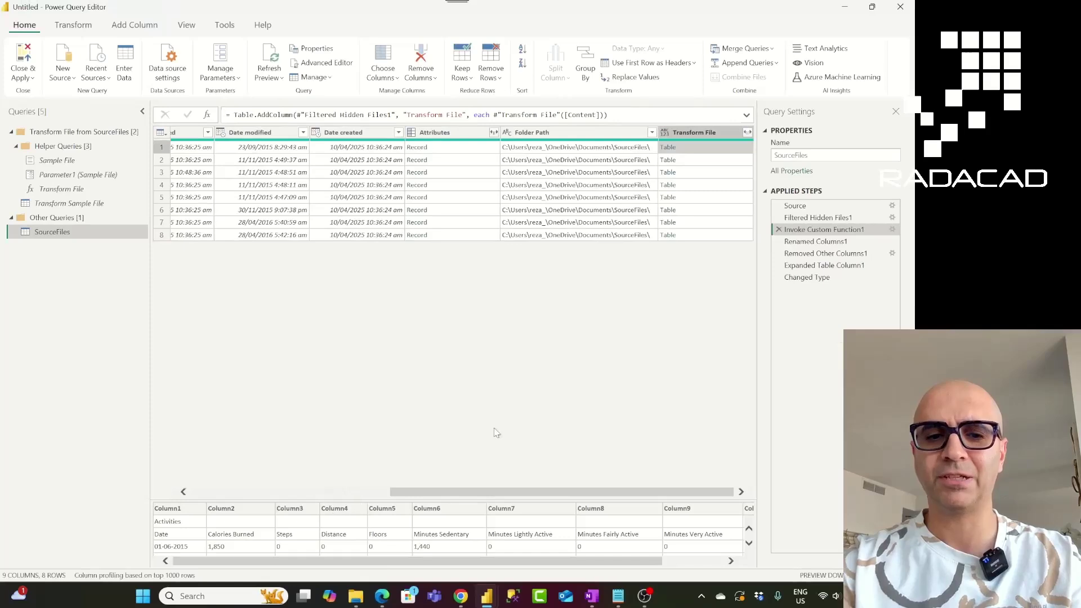
pyautogui.click(693, 160)
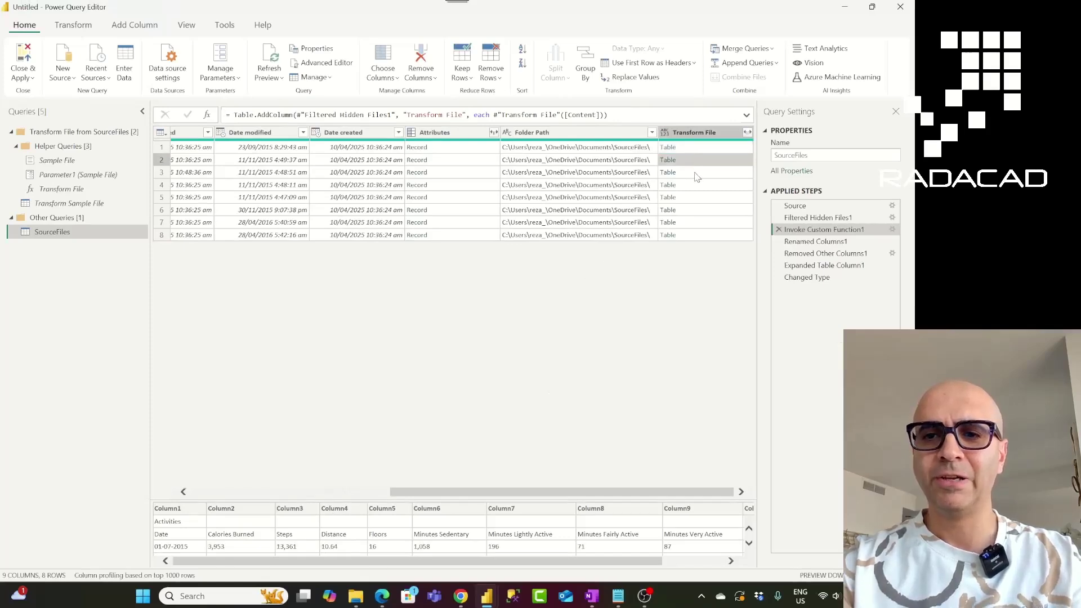
pyautogui.click(696, 175)
pyautogui.click(826, 266)
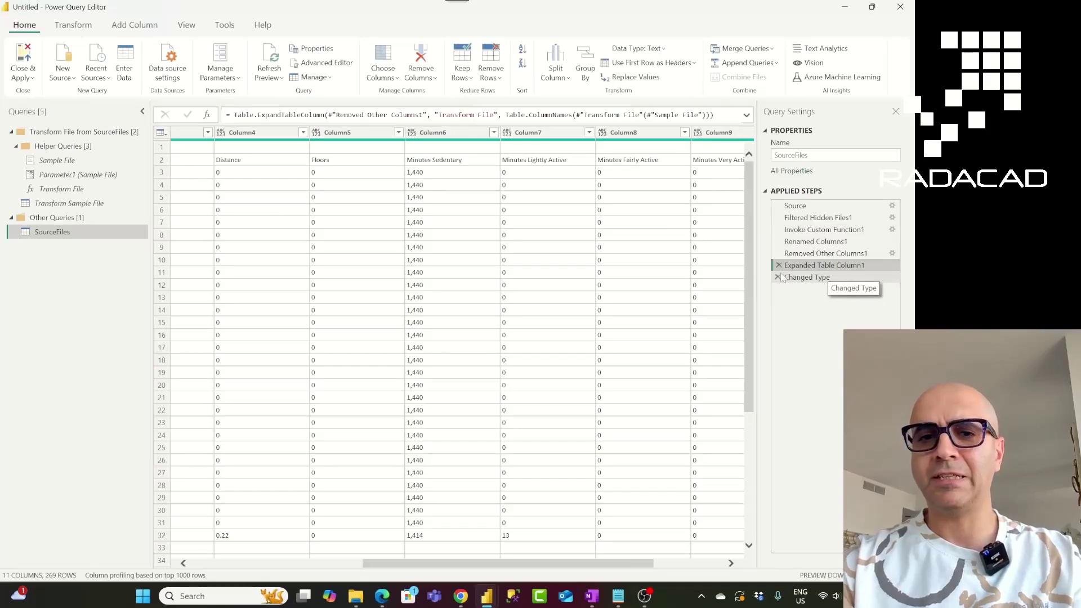
# Return SourceFiles to its final Changed Type step and review the helper queries pane
pyautogui.click(821, 279)
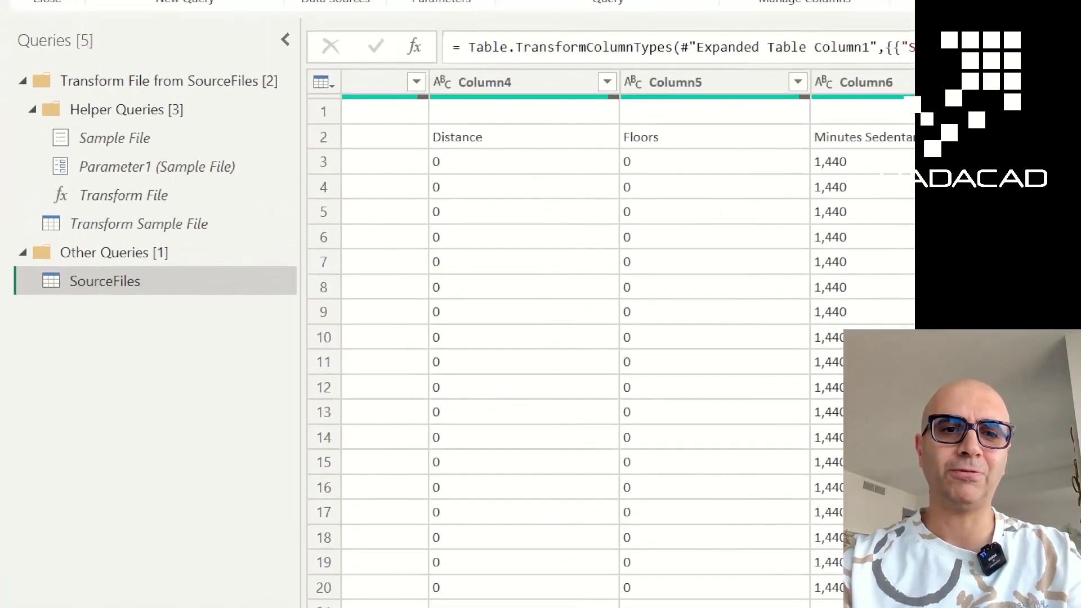
pyautogui.moveTo(5, 54); pyautogui.dragTo(314, 316)
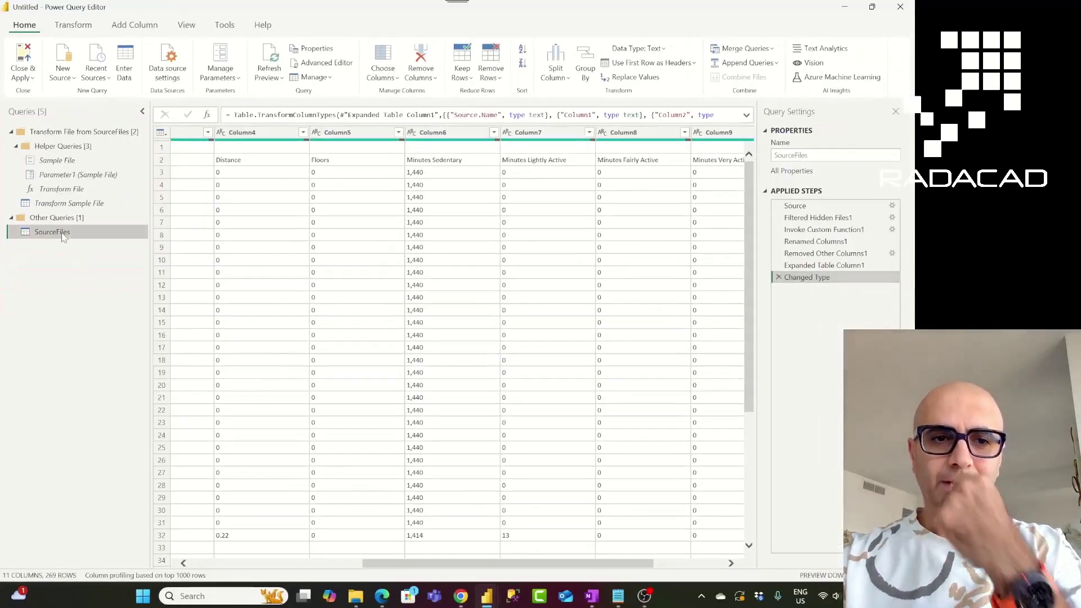
# Inspect the repeated Activities title rows in the combined SourceFiles results
pyautogui.click(273, 564)
pyautogui.scroll(-12, 275, 179)
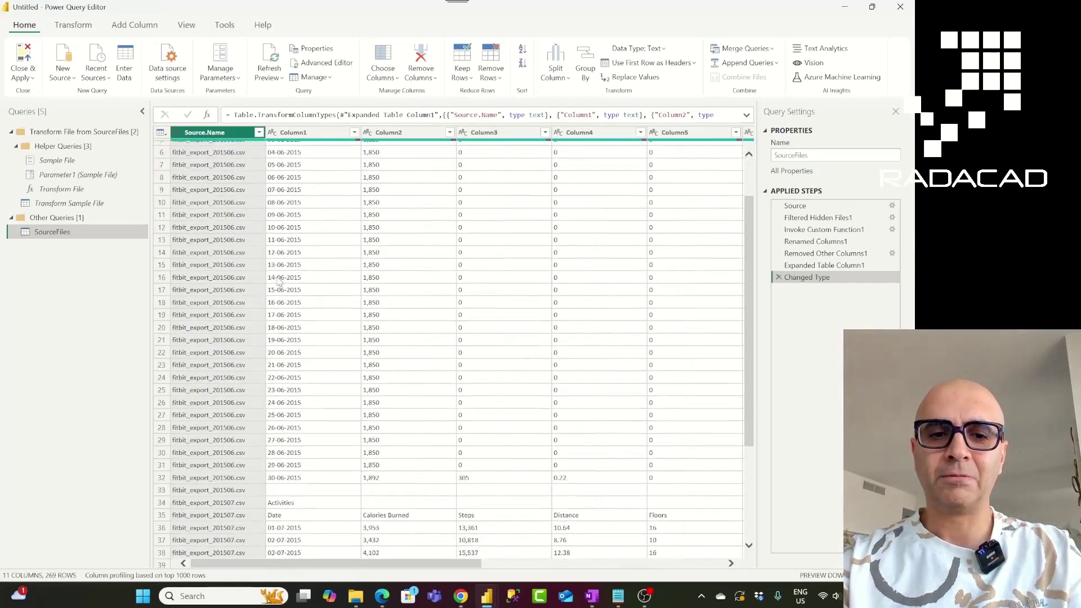
pyautogui.scroll(12, 280, 292)
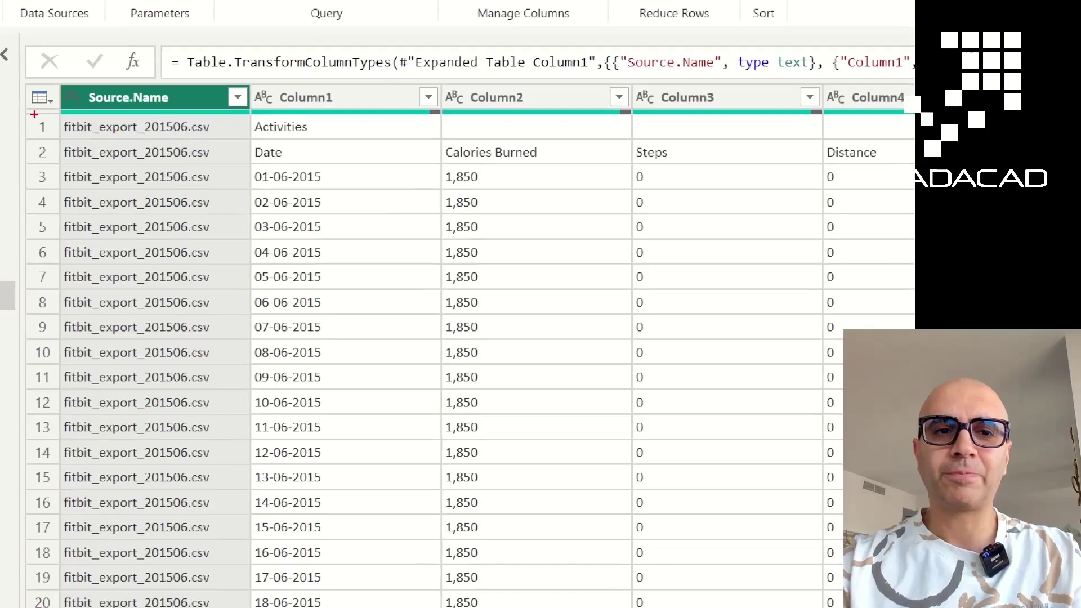
pyautogui.moveTo(35, 114); pyautogui.dragTo(898, 138)
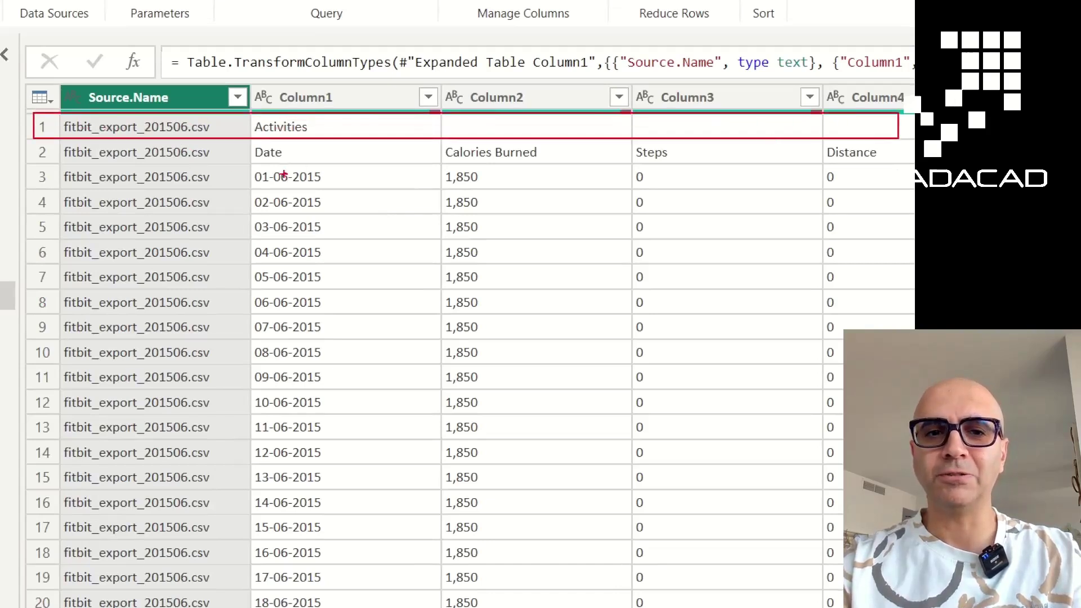
pyautogui.moveTo(246, 146); pyautogui.dragTo(901, 164)
pyautogui.press('Escape')
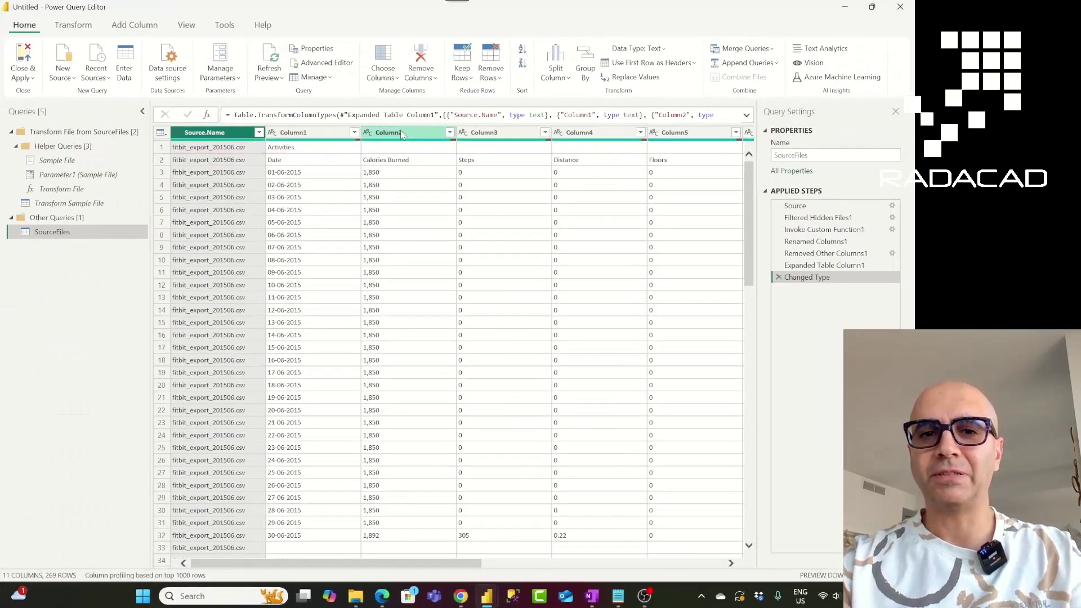
pyautogui.scroll(-4, 356, 295)
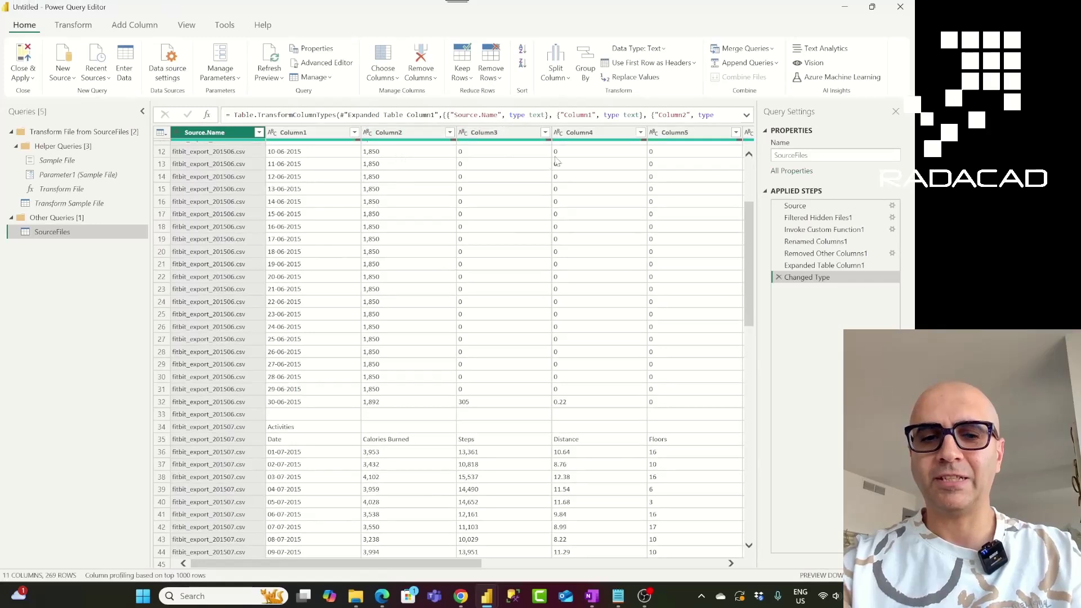
pyautogui.scroll(-1, 347, 360)
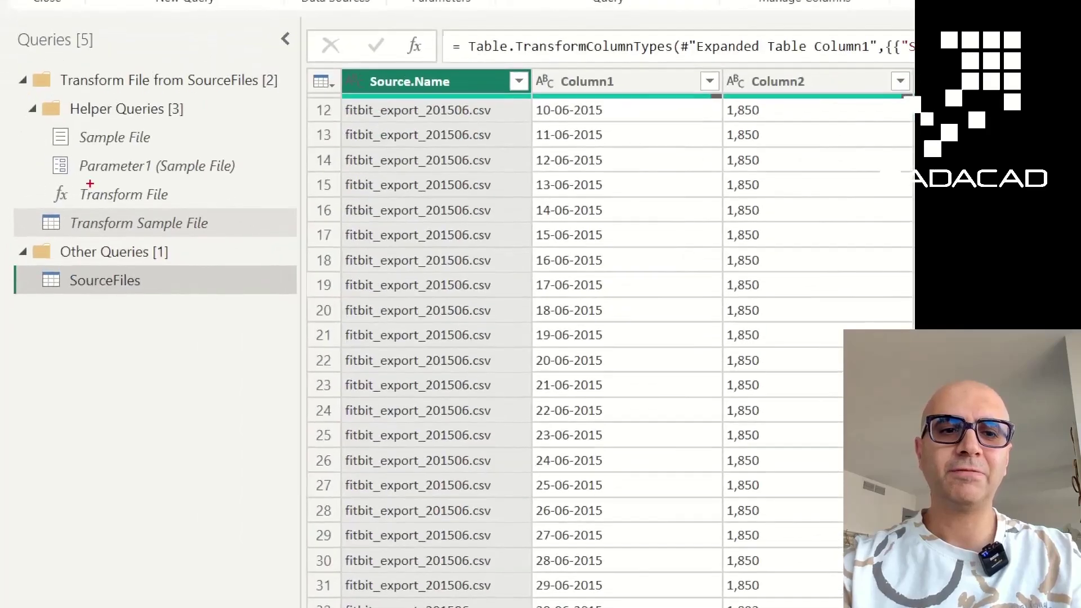
# Open Transform Sample File, showing the Activities title row above the Date header row
pyautogui.moveTo(13, 61); pyautogui.dragTo(291, 245)
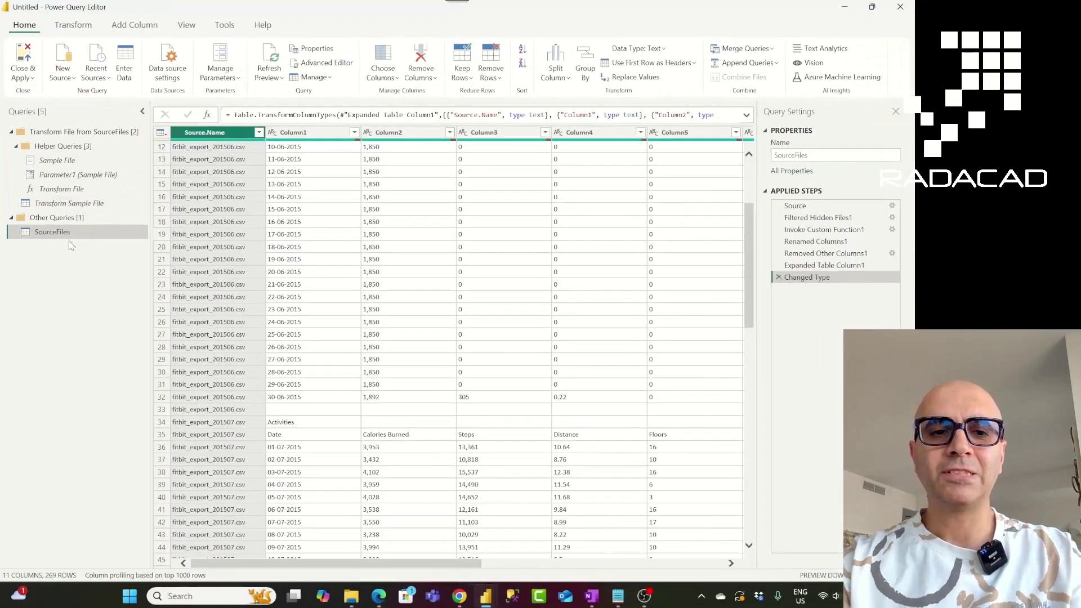
pyautogui.scroll(1, 605, 300)
pyautogui.scroll(4, 302, 243)
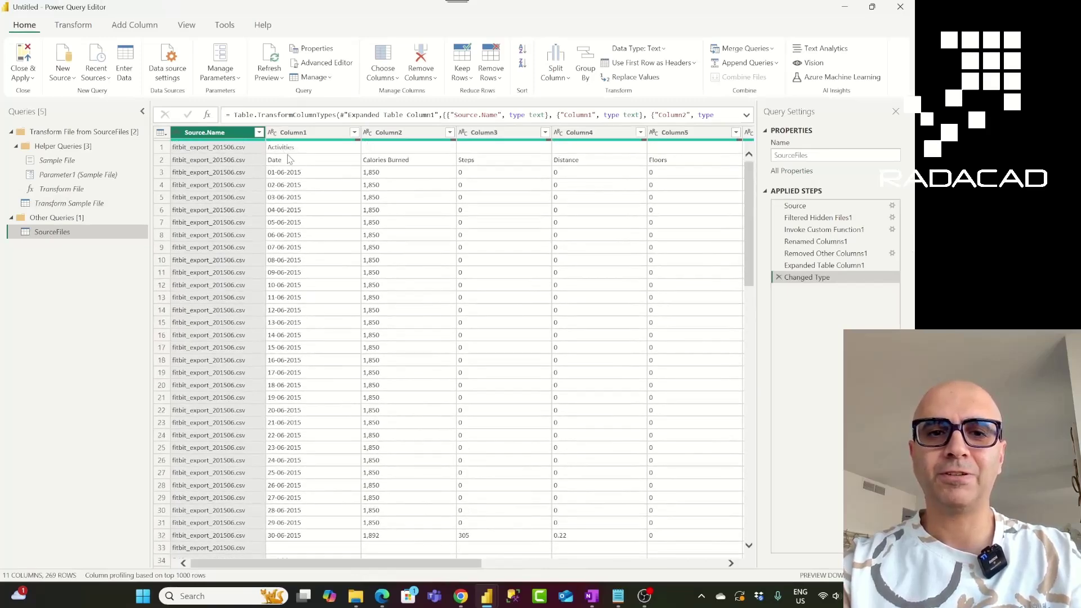
pyautogui.scroll(-7, 313, 400)
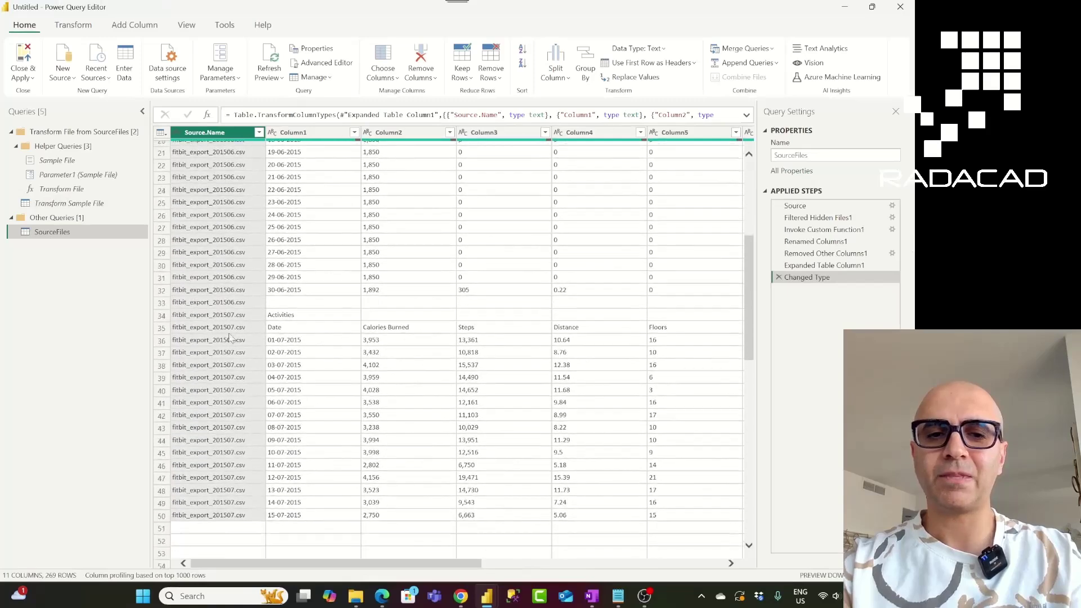
pyautogui.scroll(-4, 265, 341)
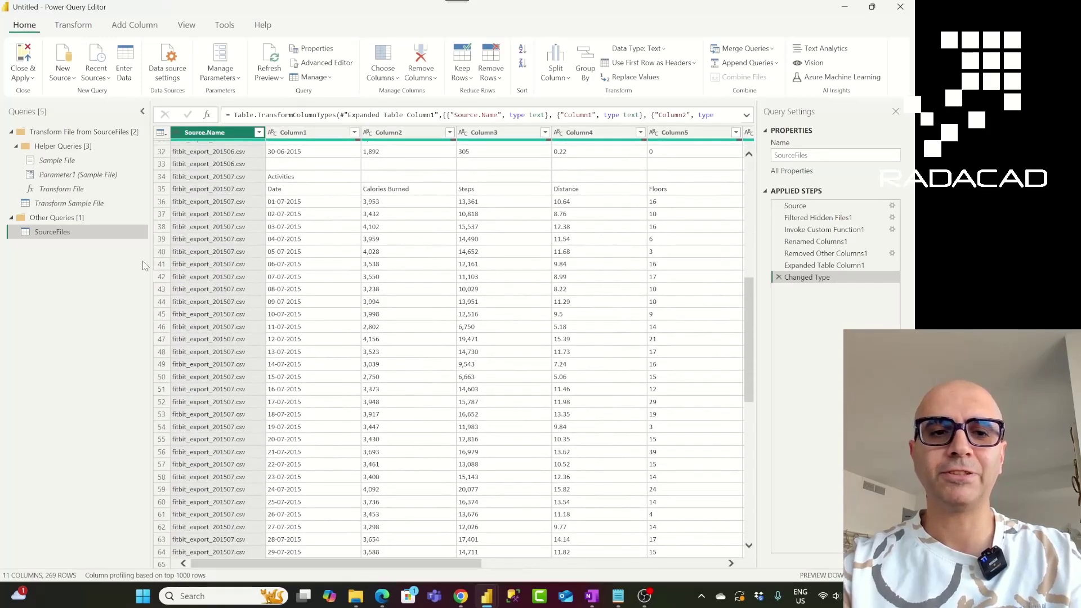
pyautogui.click(78, 204)
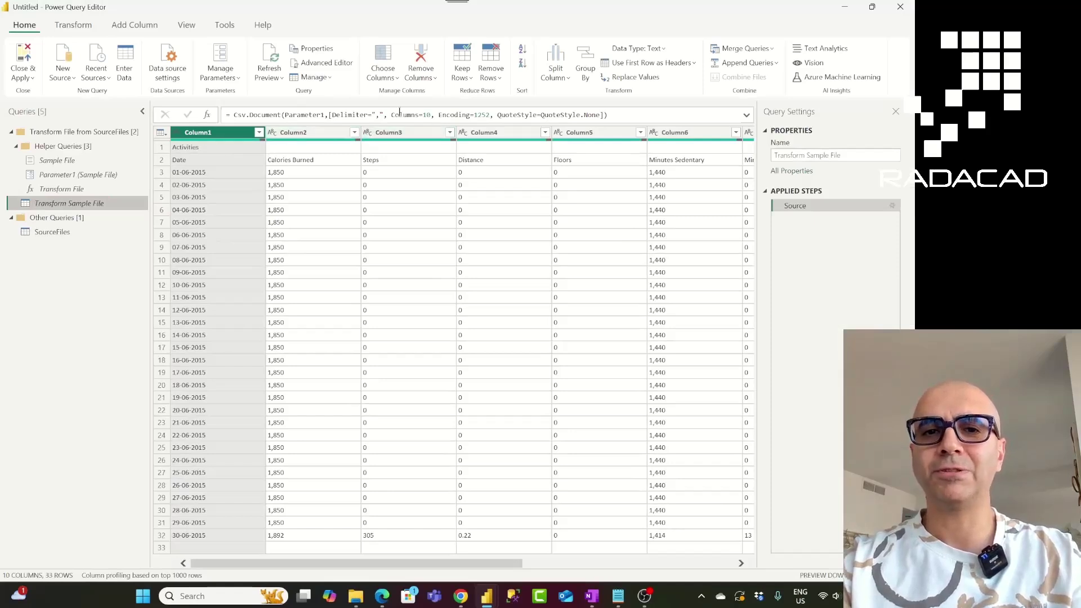
# Remove the top 1 row in Transform Sample File so the Date headers become row 1
pyautogui.click(497, 83)
pyautogui.click(509, 100)
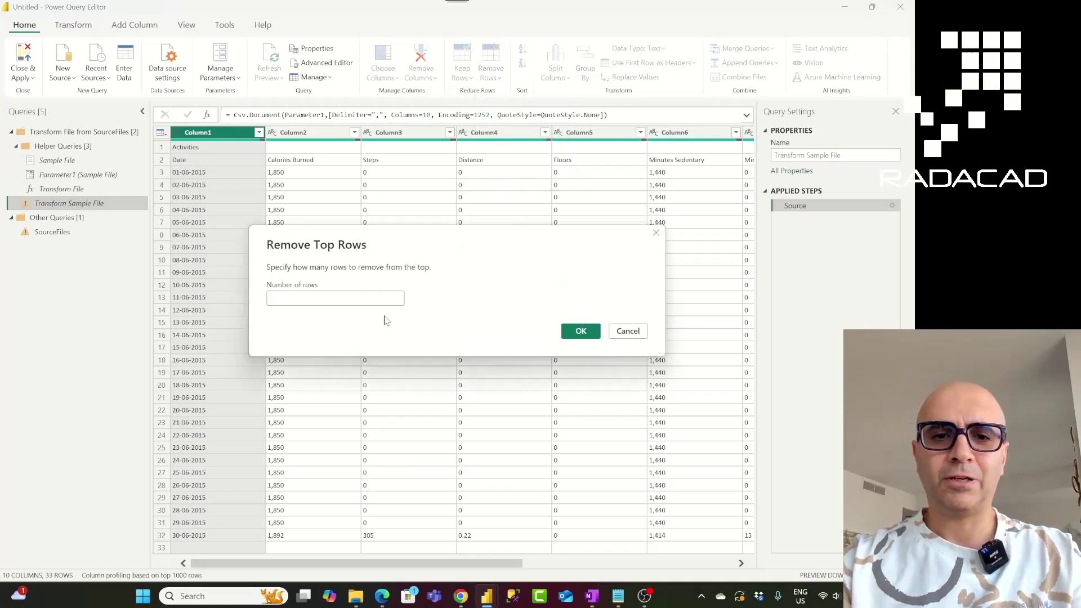
pyautogui.write('1')
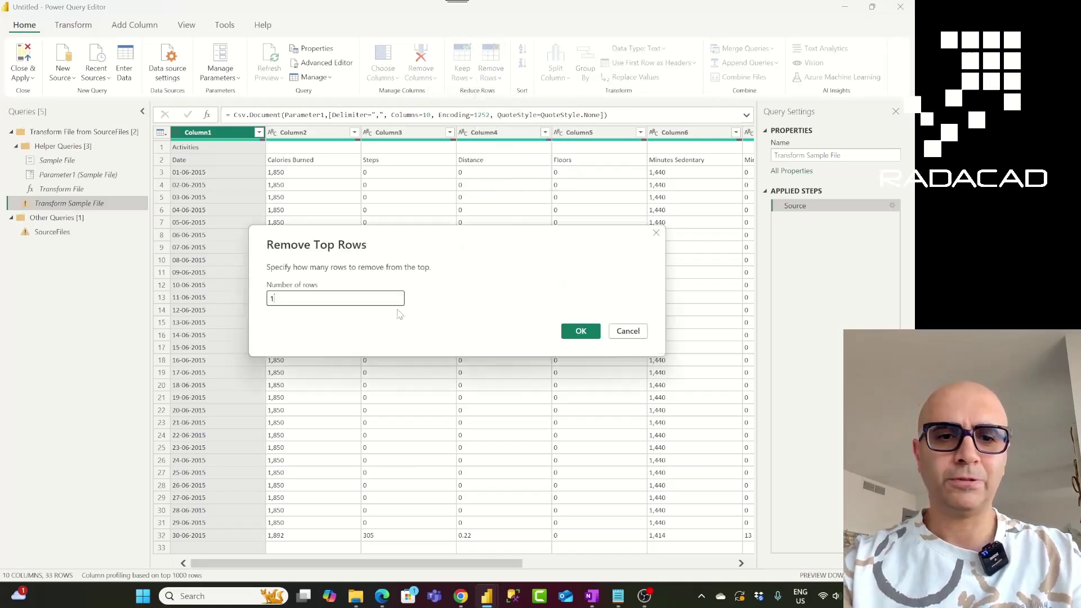
pyautogui.click(581, 332)
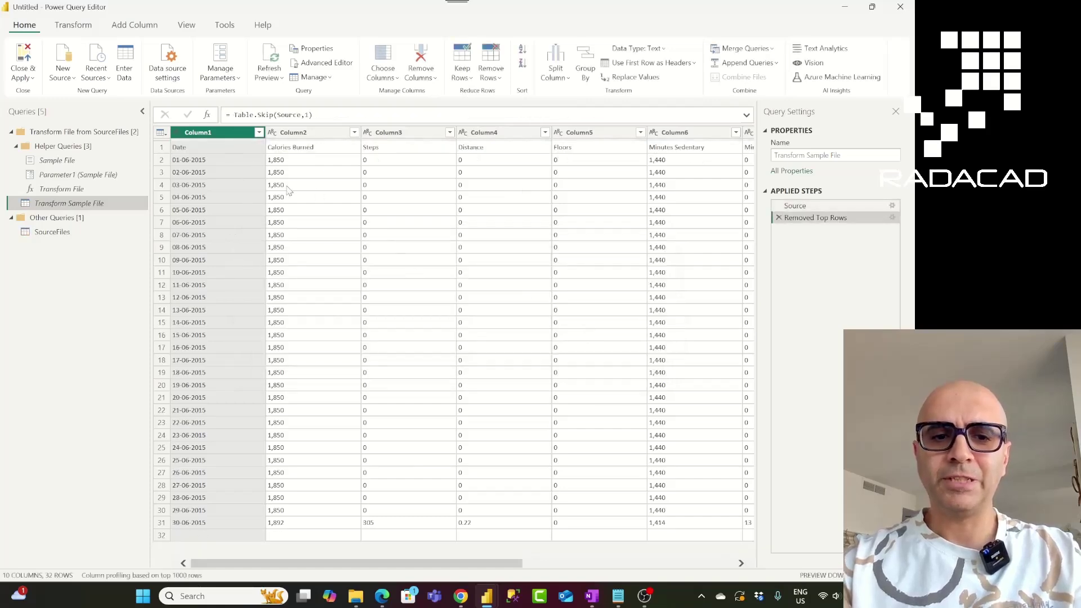
# Remove empty rows from Column1 in Transform Sample File, leaving 31 rows
pyautogui.click(53, 238)
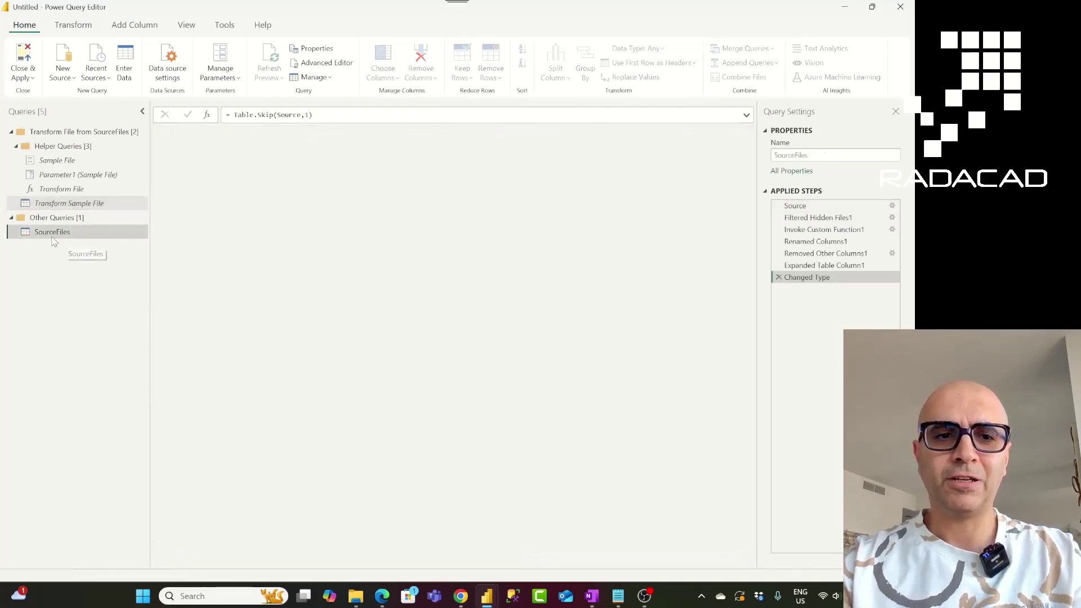
pyautogui.scroll(-3, 326, 246)
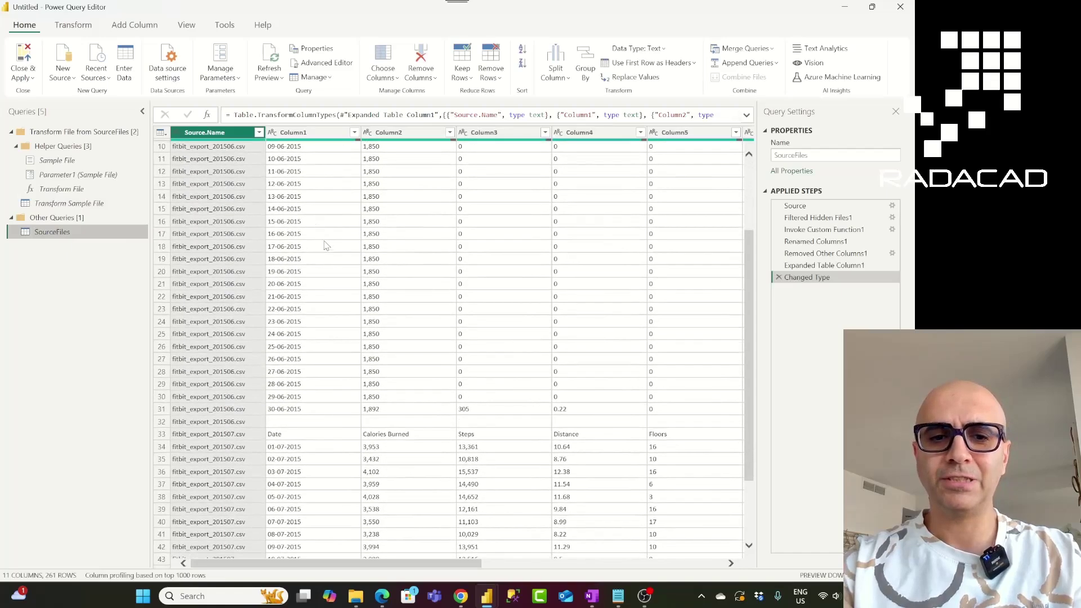
pyautogui.scroll(-12, 326, 246)
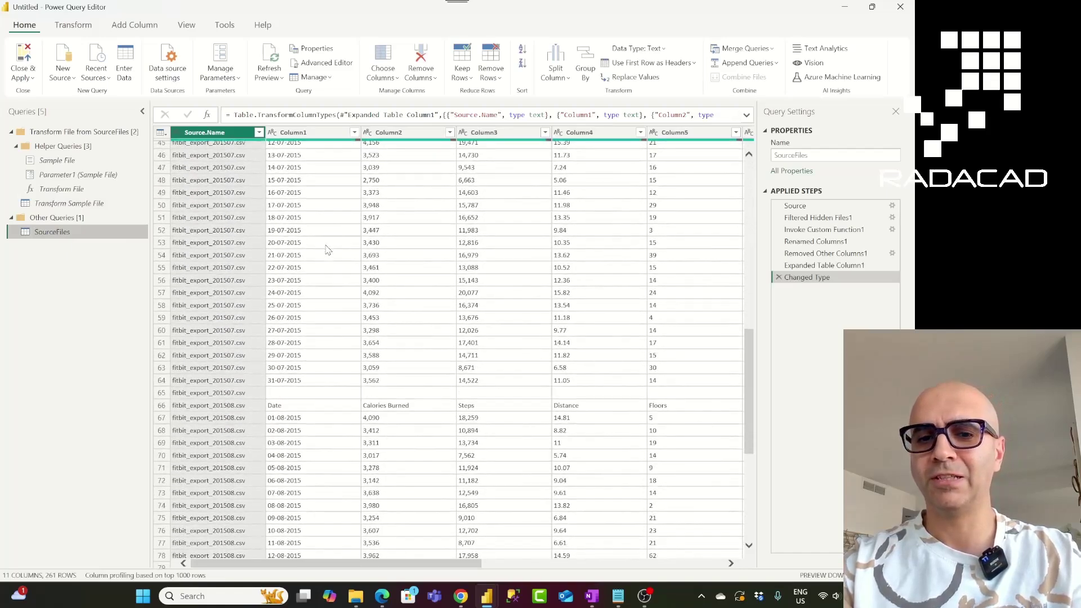
pyautogui.scroll(-5, 325, 246)
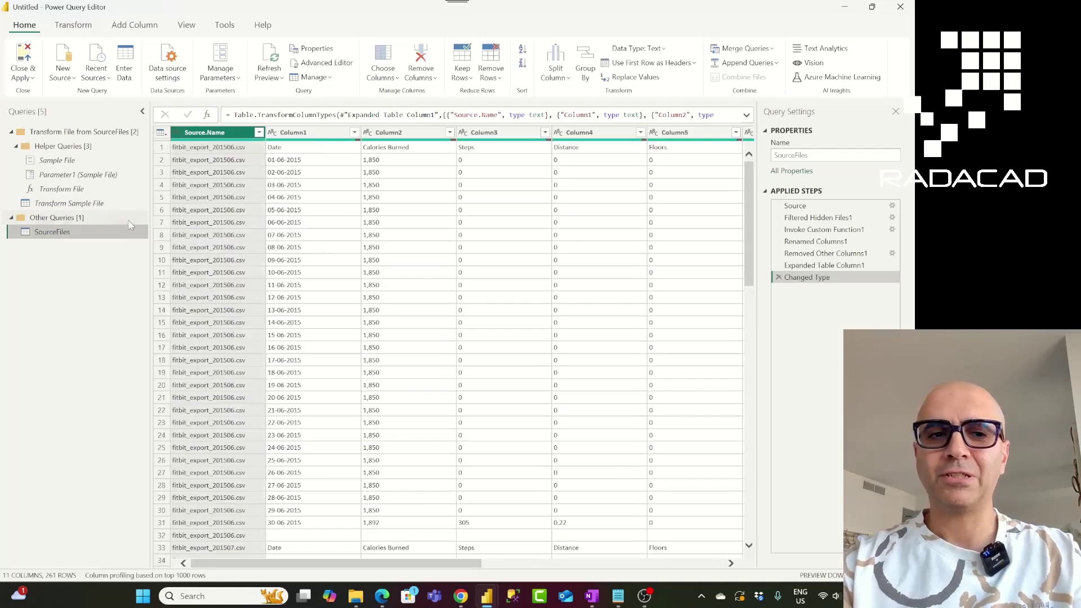
pyautogui.click(65, 203)
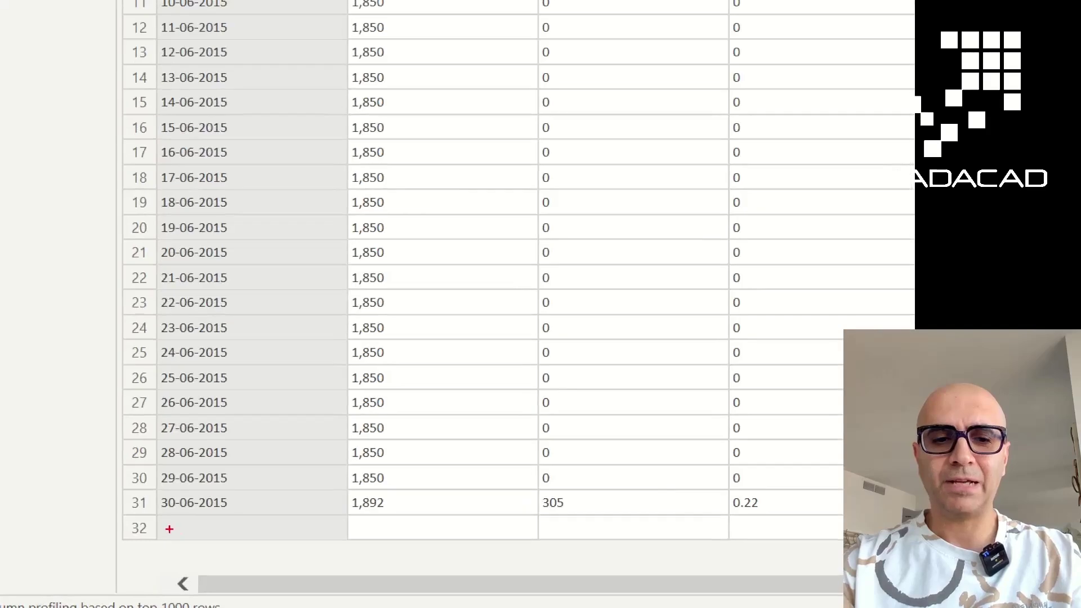
pyautogui.moveTo(136, 513); pyautogui.dragTo(900, 544)
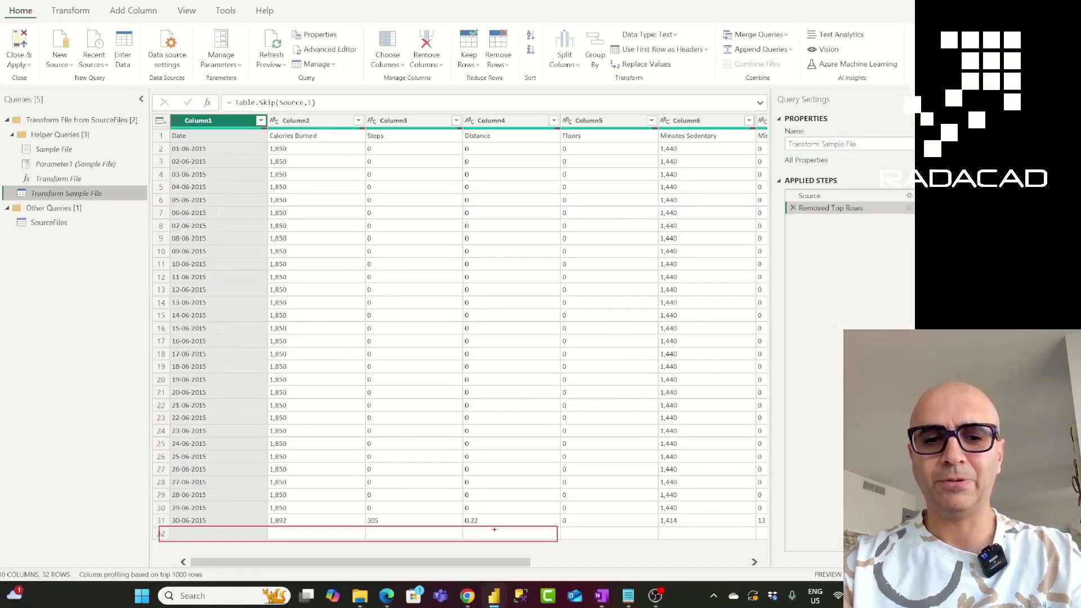
pyautogui.click(259, 133)
pyautogui.click(105, 206)
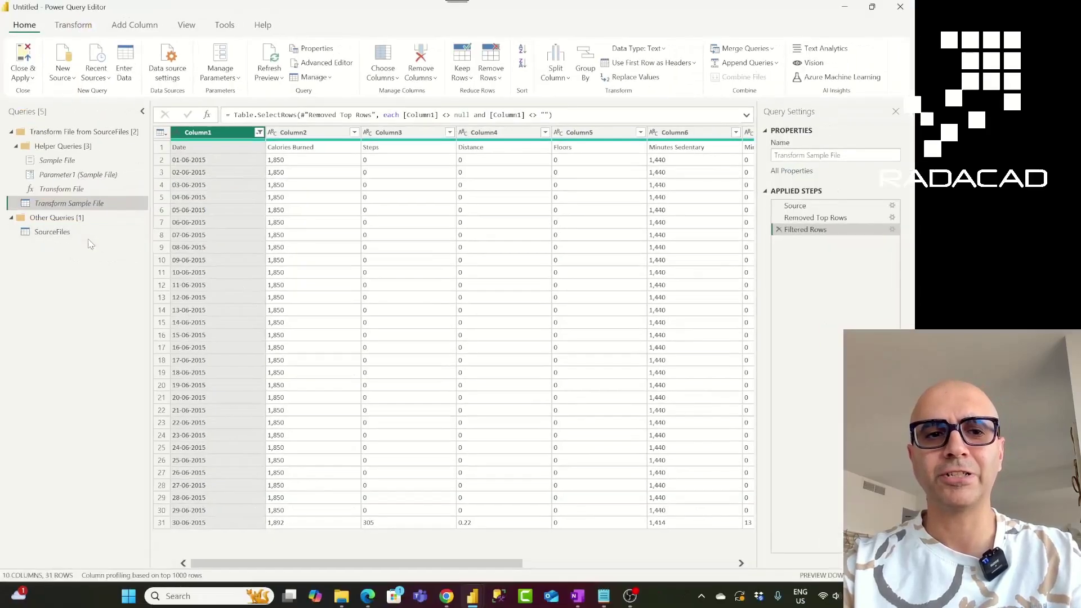
# Compare the combined SourceFiles output with the filtered Transform Sample File query
pyautogui.click(66, 233)
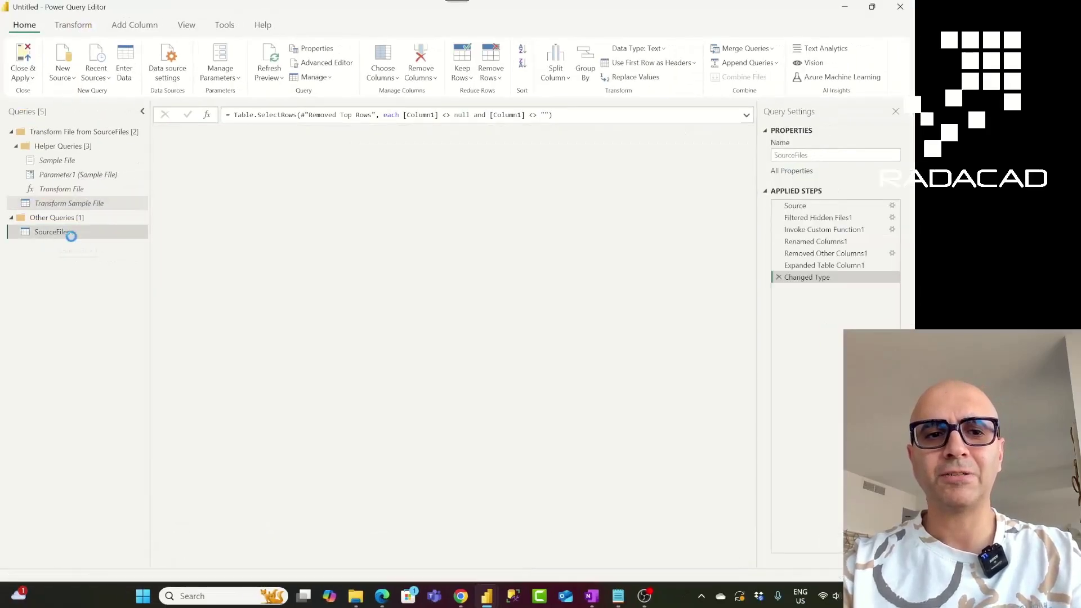
pyautogui.scroll(-12, 302, 288)
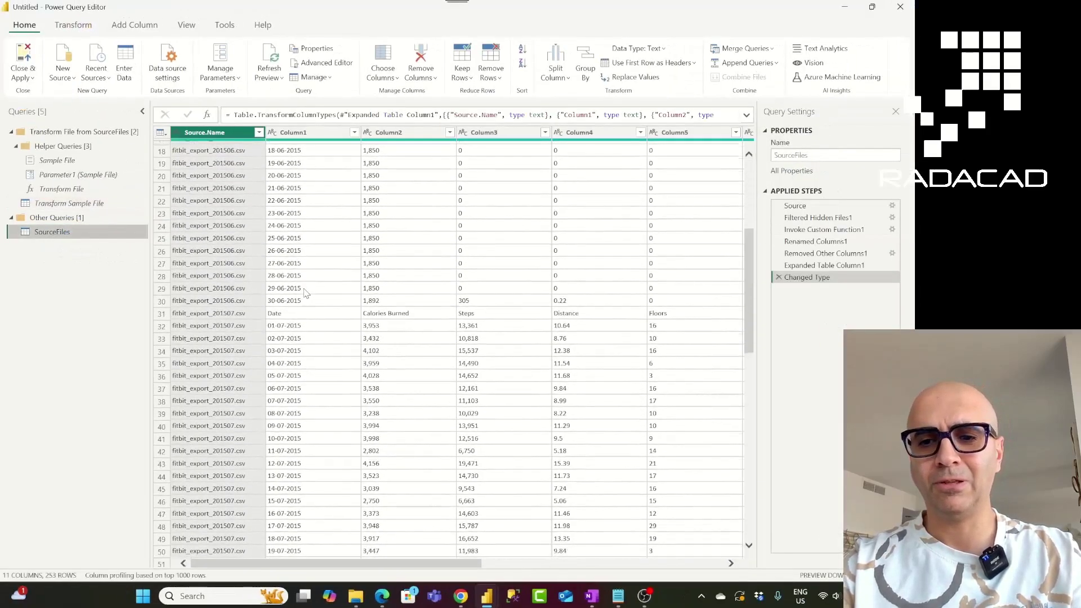
pyautogui.scroll(12, 304, 290)
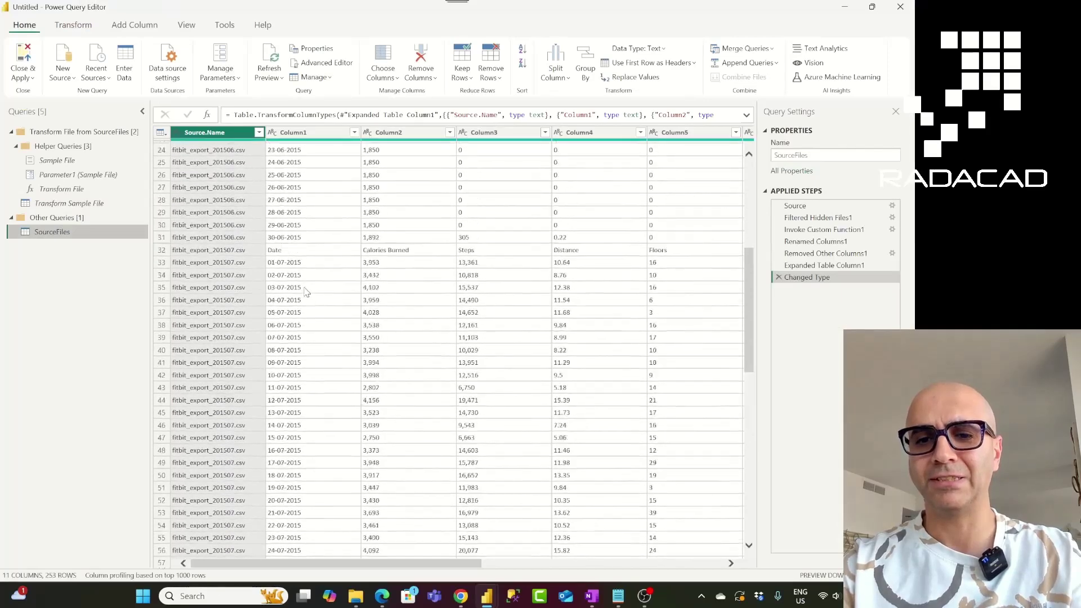
pyautogui.click(91, 205)
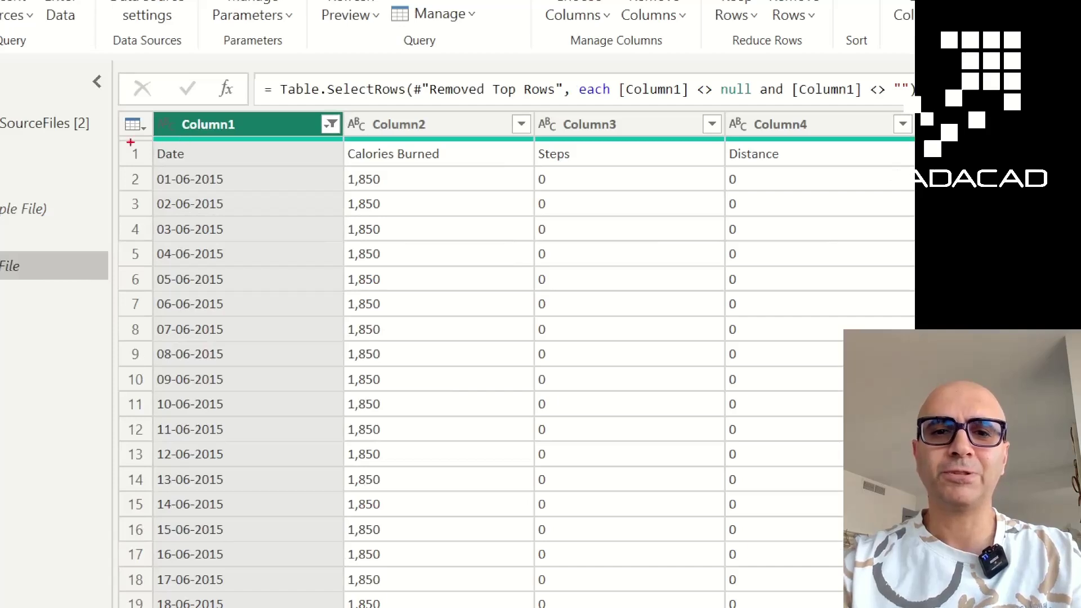
pyautogui.moveTo(130, 142); pyautogui.dragTo(888, 166)
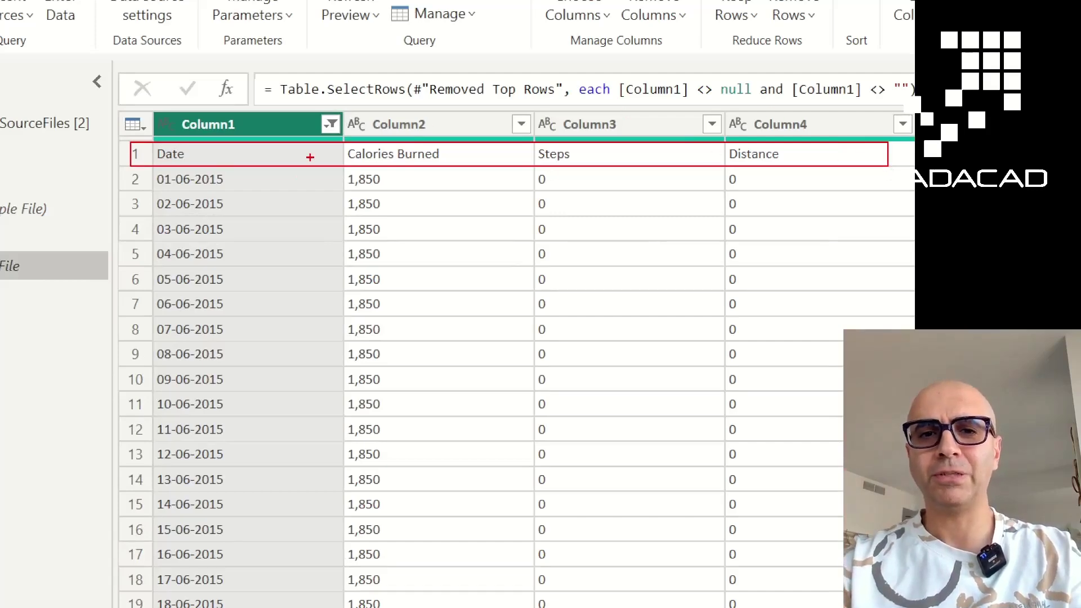
pyautogui.press('Escape')
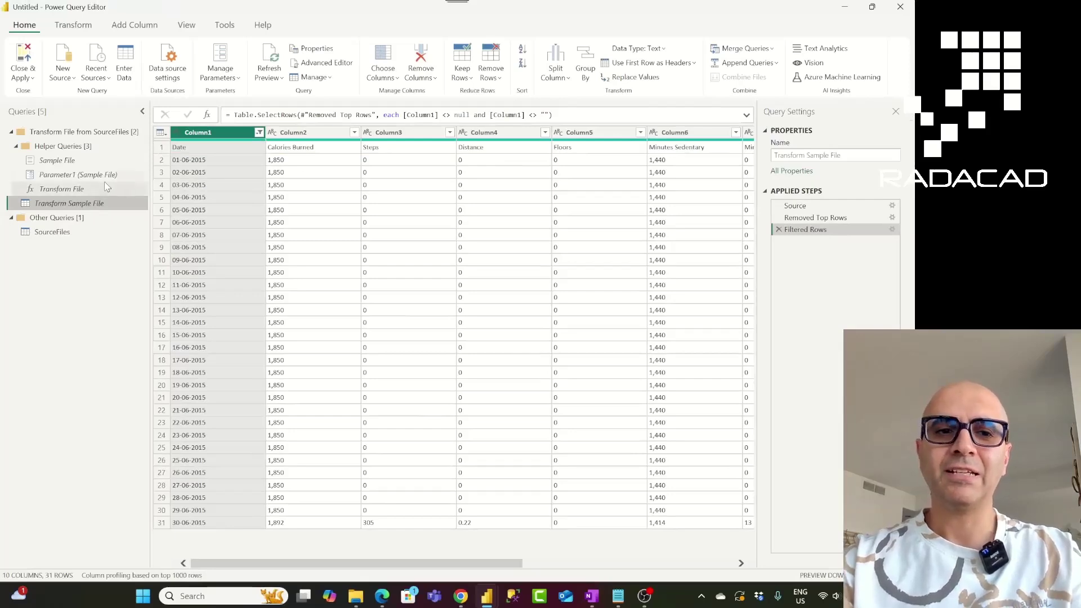
pyautogui.click(66, 234)
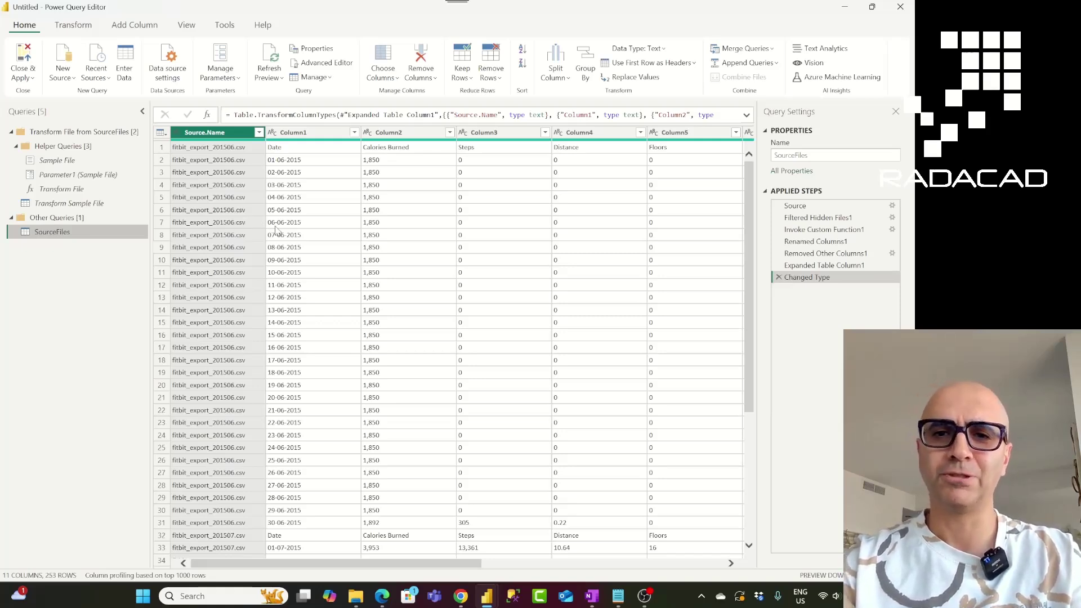
pyautogui.click(95, 206)
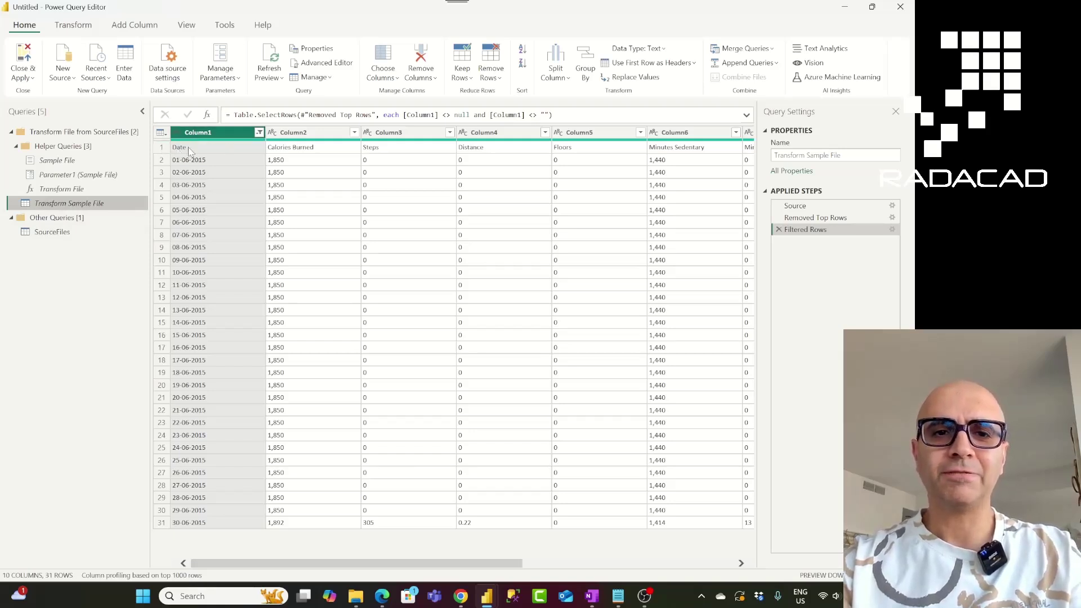
# Promote Transform Sample File's first row to headers: Date, Calories Burned and Steps
pyautogui.click(130, 27)
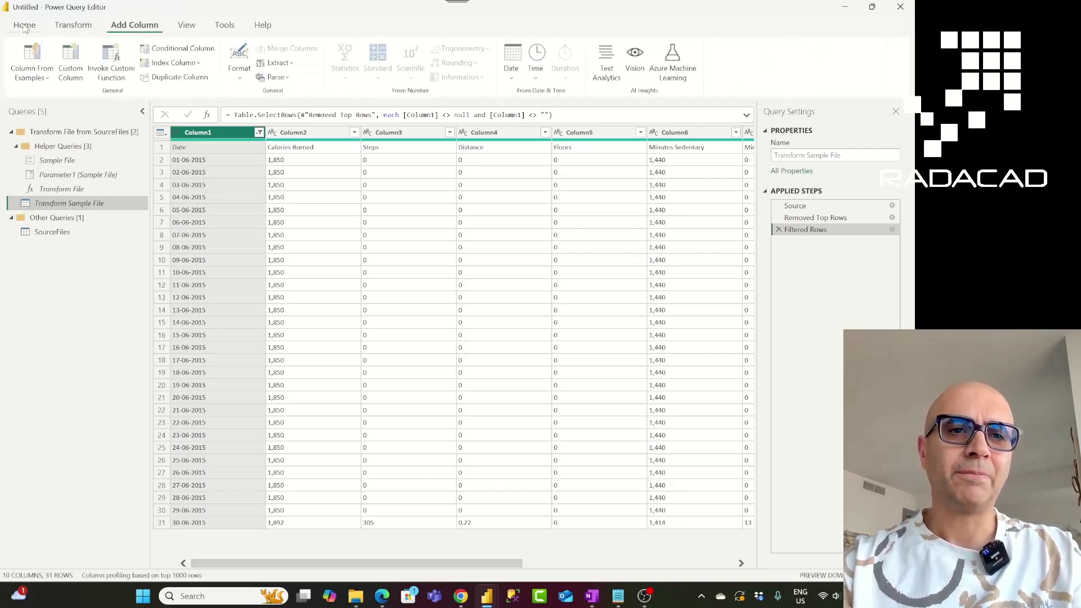
pyautogui.click(59, 189)
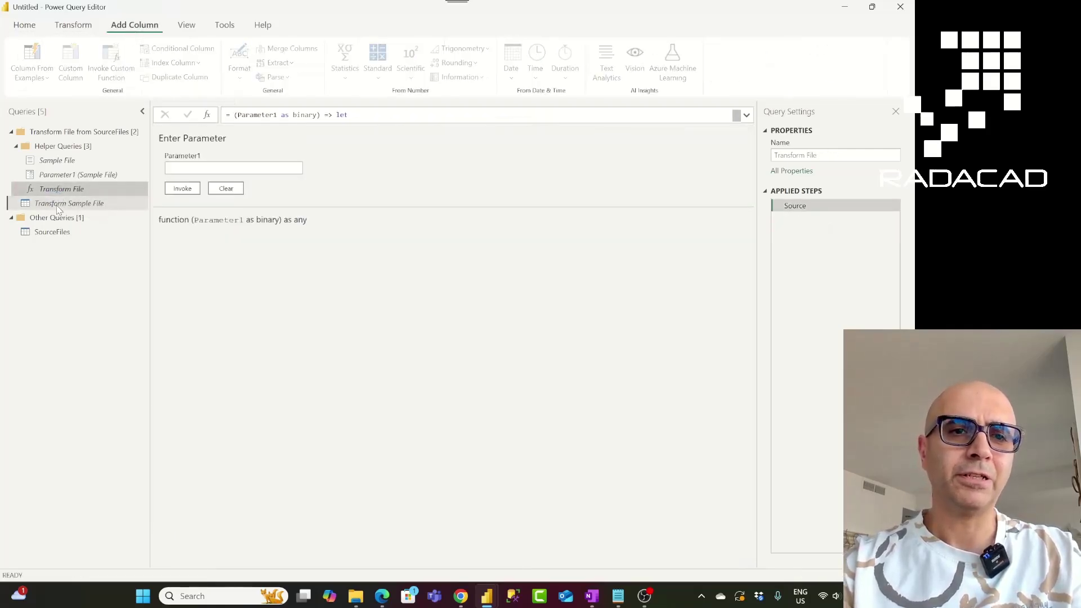
pyautogui.click(62, 203)
pyautogui.click(73, 25)
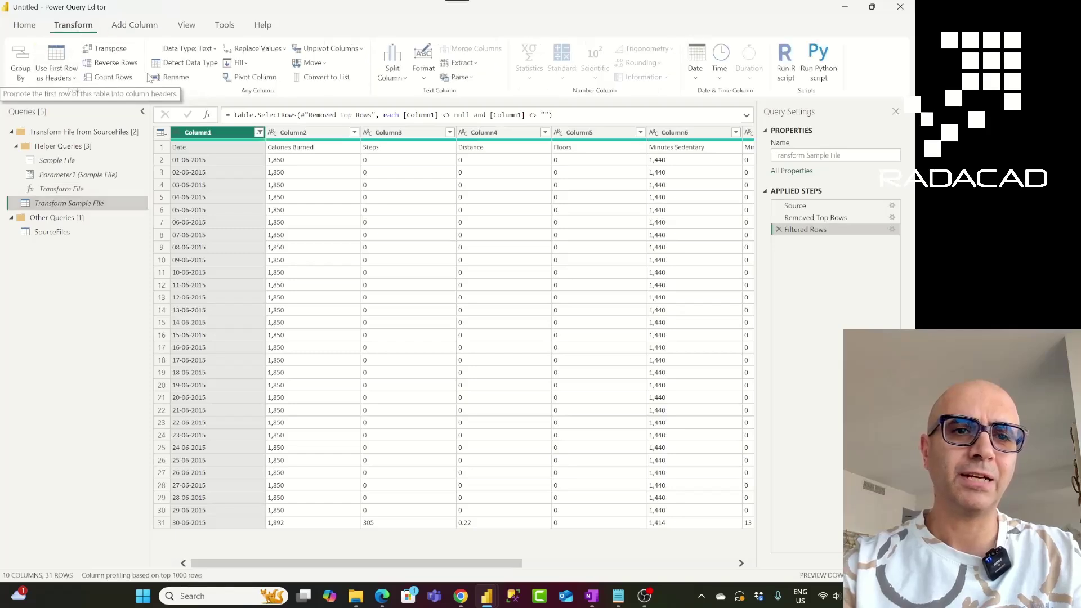
pyautogui.click(78, 75)
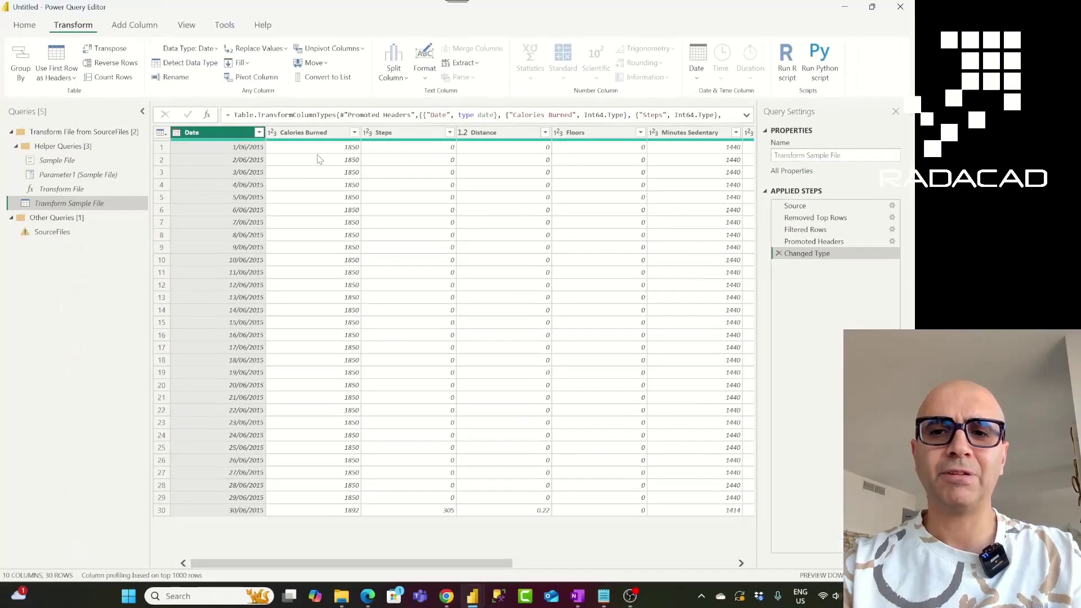
# Inspect SourceFiles' Expanded Table Column1 and Removed Other Columns1 steps for the Column1 error
pyautogui.click(51, 235)
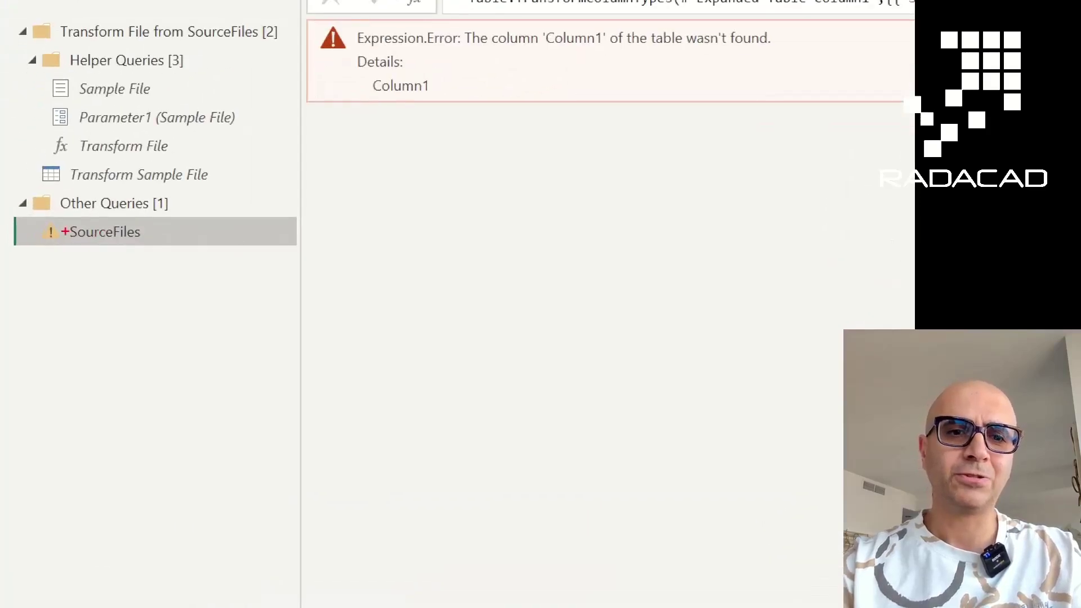
pyautogui.moveTo(7, 223); pyautogui.dragTo(161, 245)
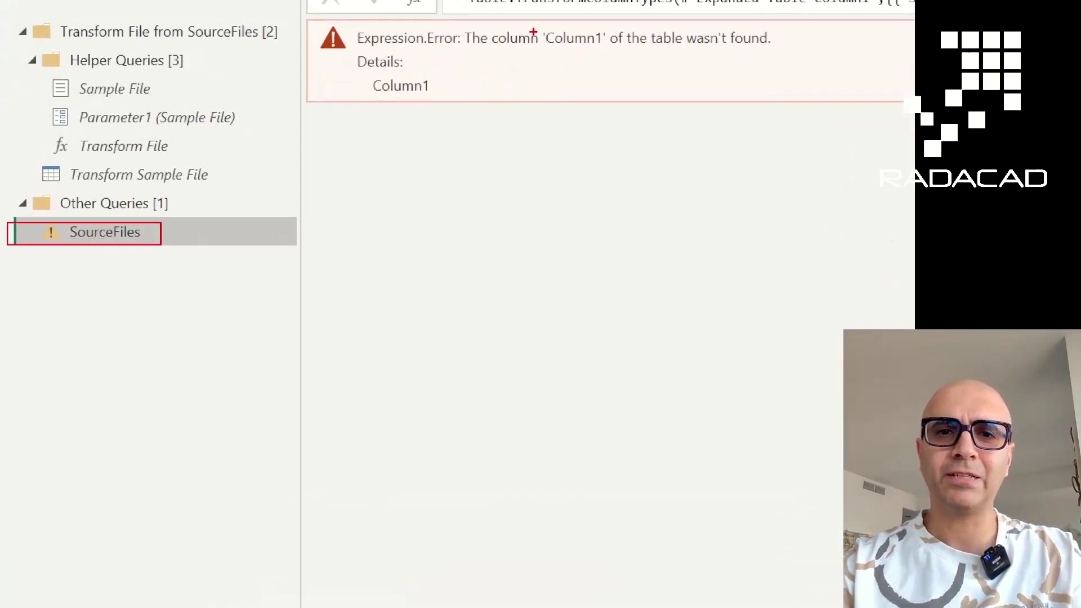
pyautogui.moveTo(319, 23); pyautogui.dragTo(794, 111)
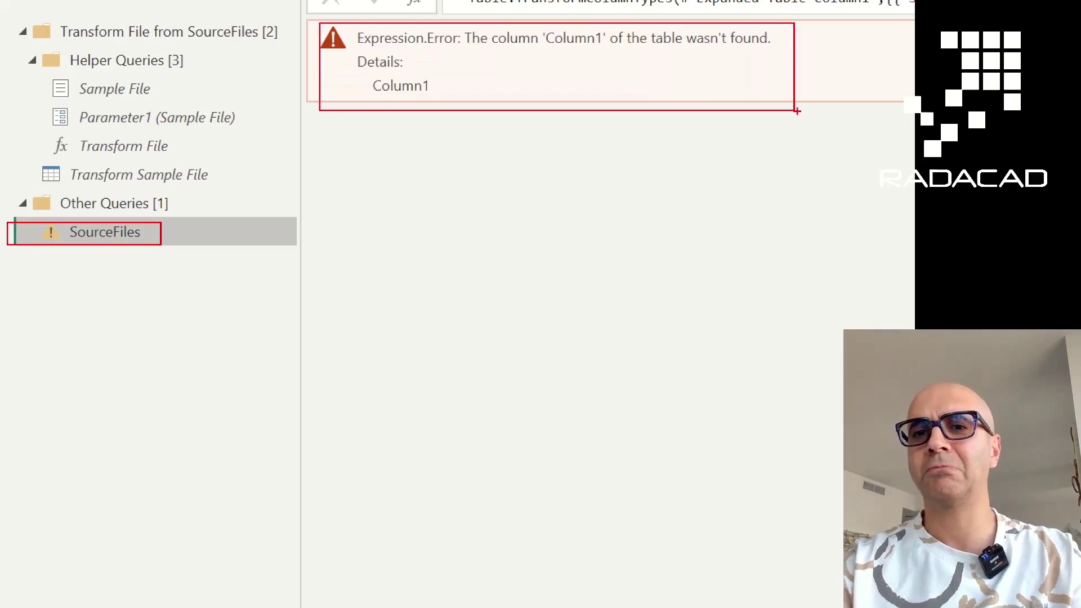
pyautogui.press('Escape')
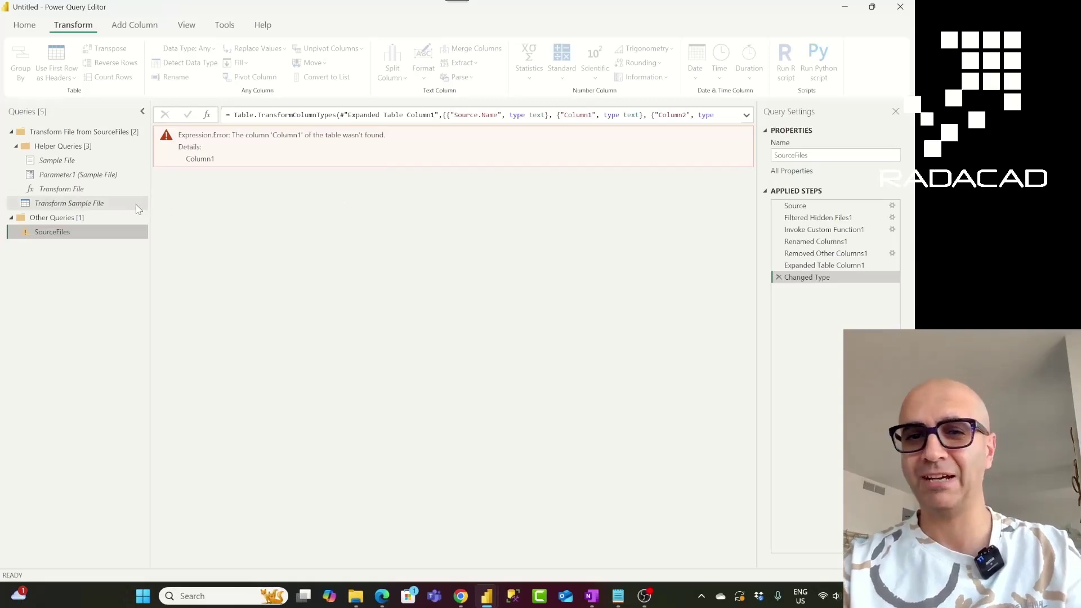
pyautogui.click(830, 268)
pyautogui.click(839, 253)
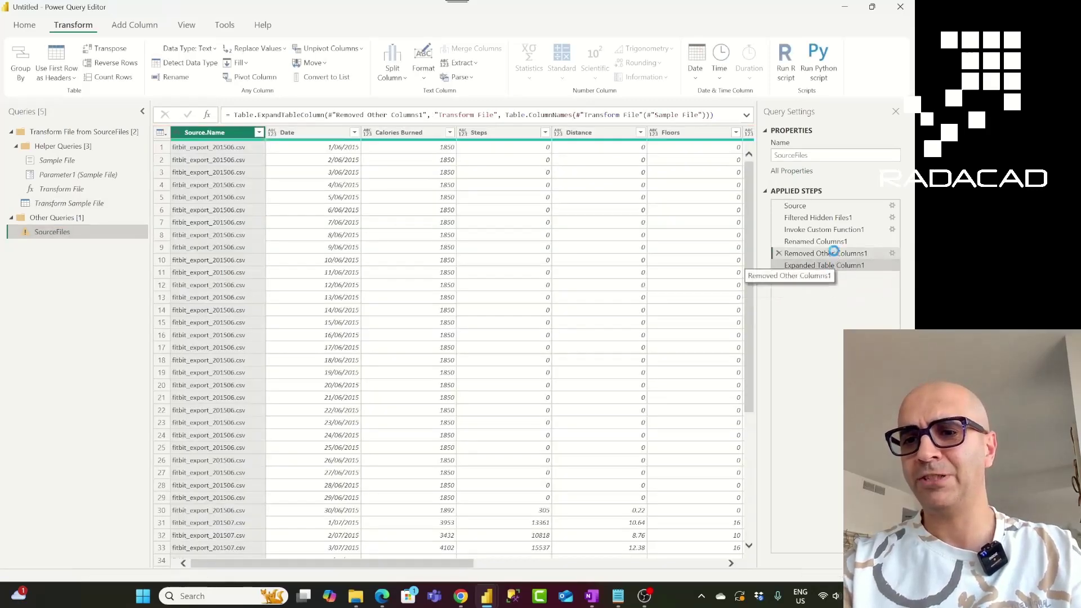
pyautogui.click(837, 266)
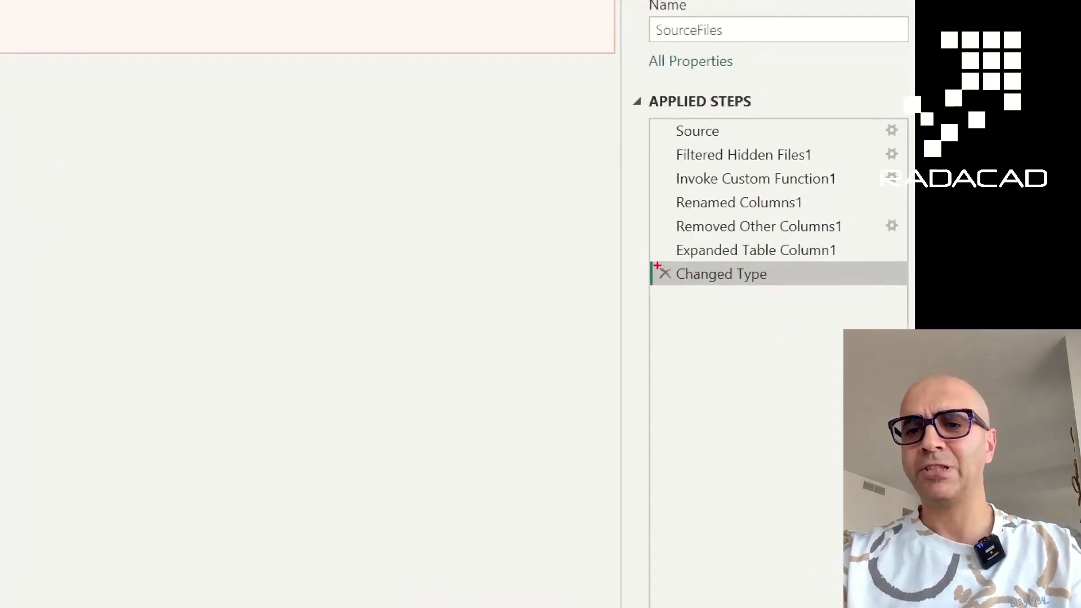
# Review the Changed Type formula and delete that failing step
pyautogui.click(747, 114)
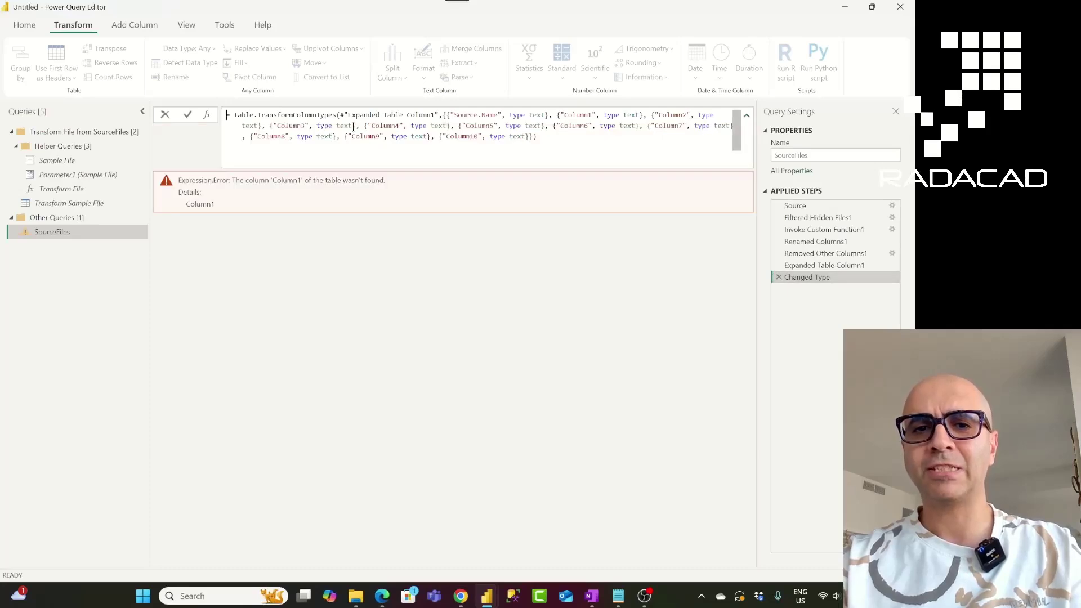
pyautogui.click(746, 115)
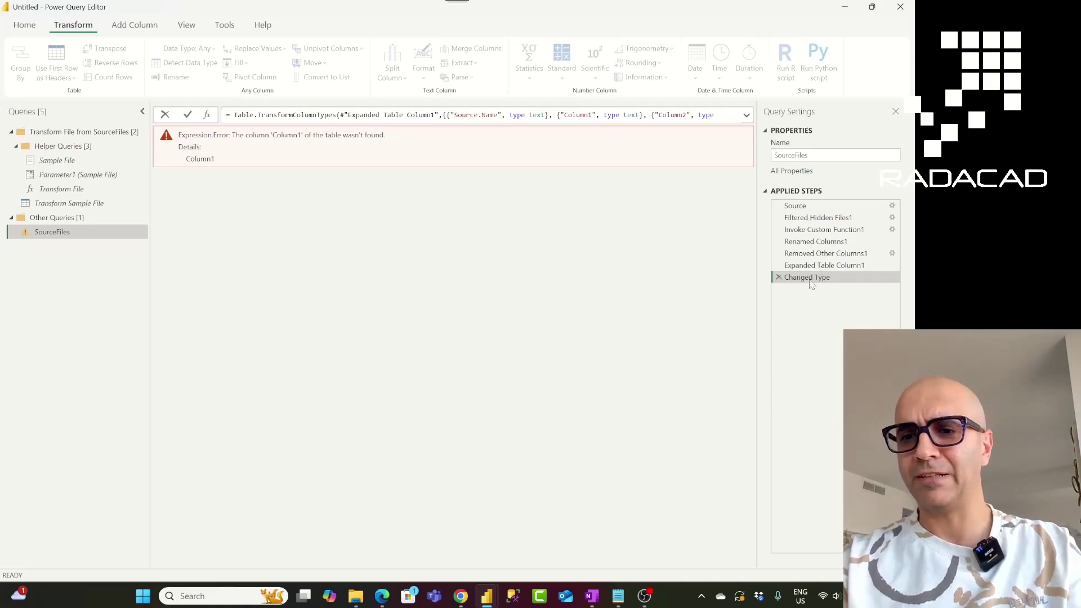
pyautogui.click(780, 279)
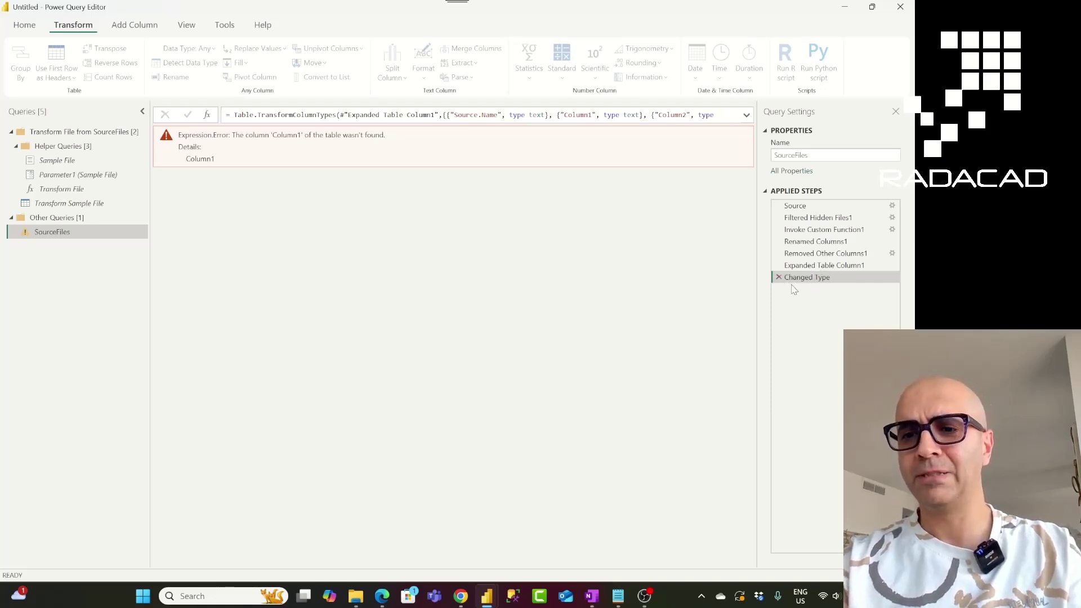
pyautogui.click(779, 277)
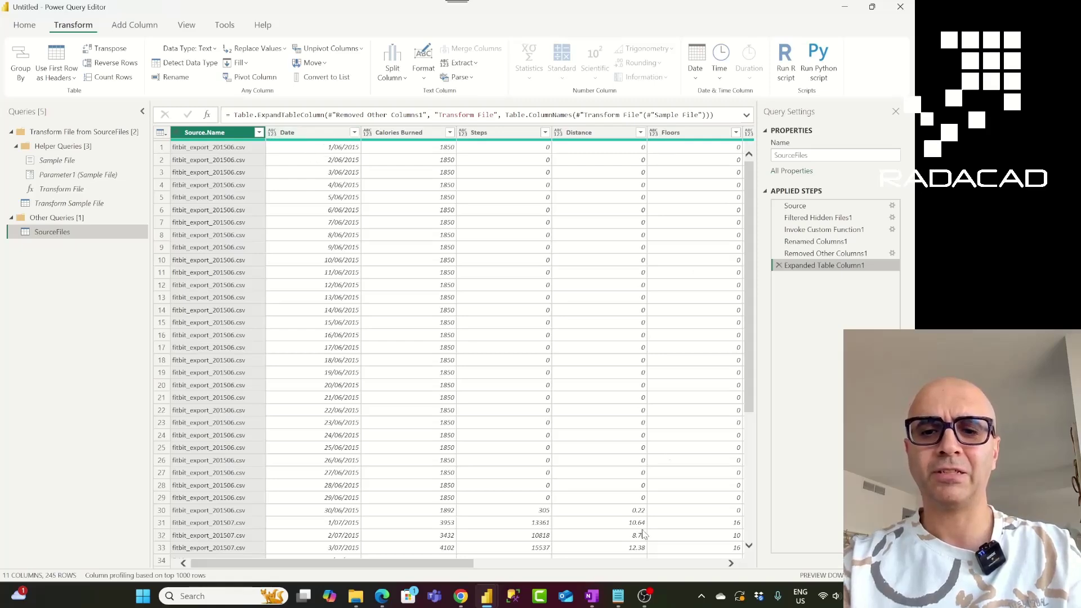
pyautogui.hscroll(5, 629, 566)
pyautogui.hscroll(-5, 563, 563)
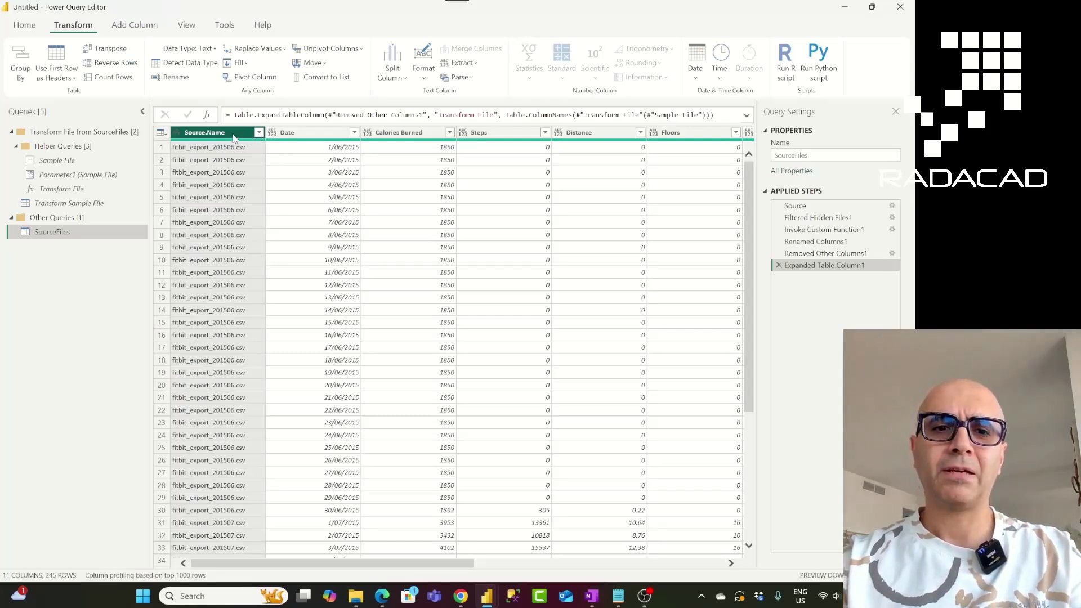
pyautogui.rightClick(234, 135)
pyautogui.click(263, 155)
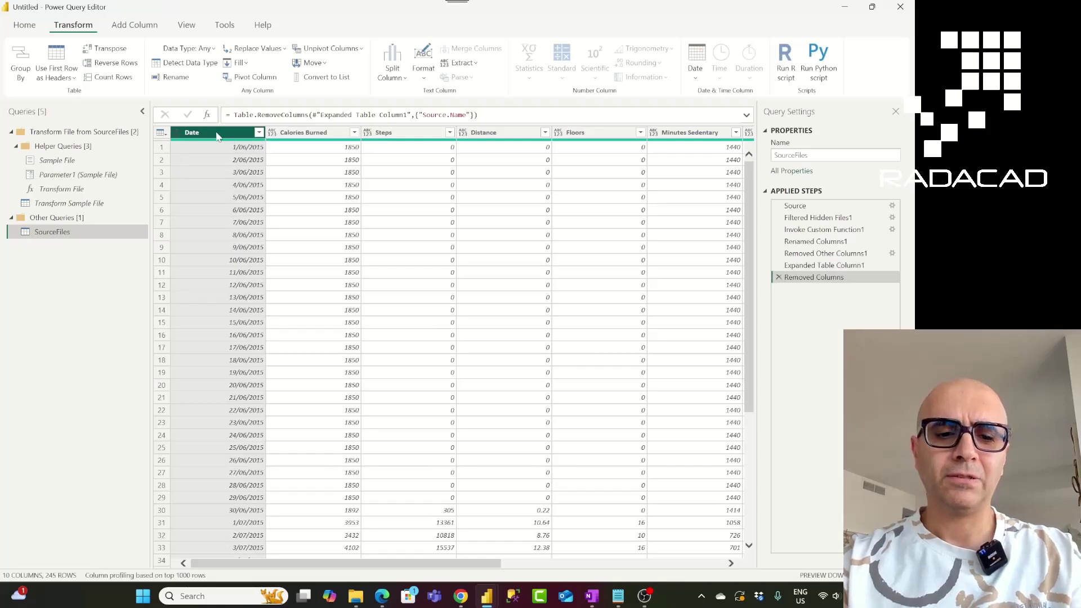
pyautogui.hotkey('ctrl', 'a')
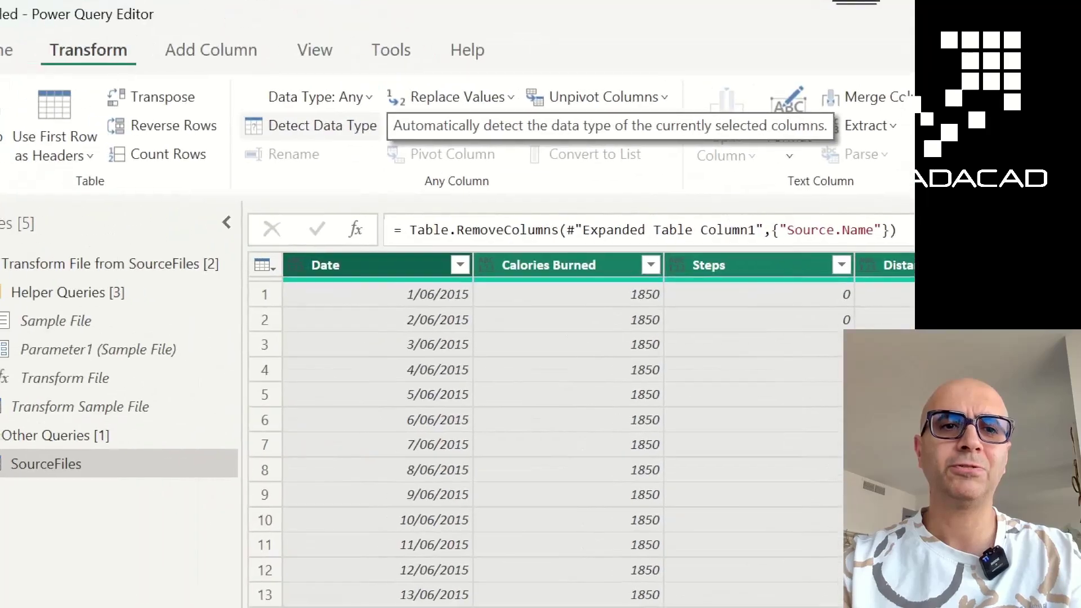
pyautogui.click(326, 136)
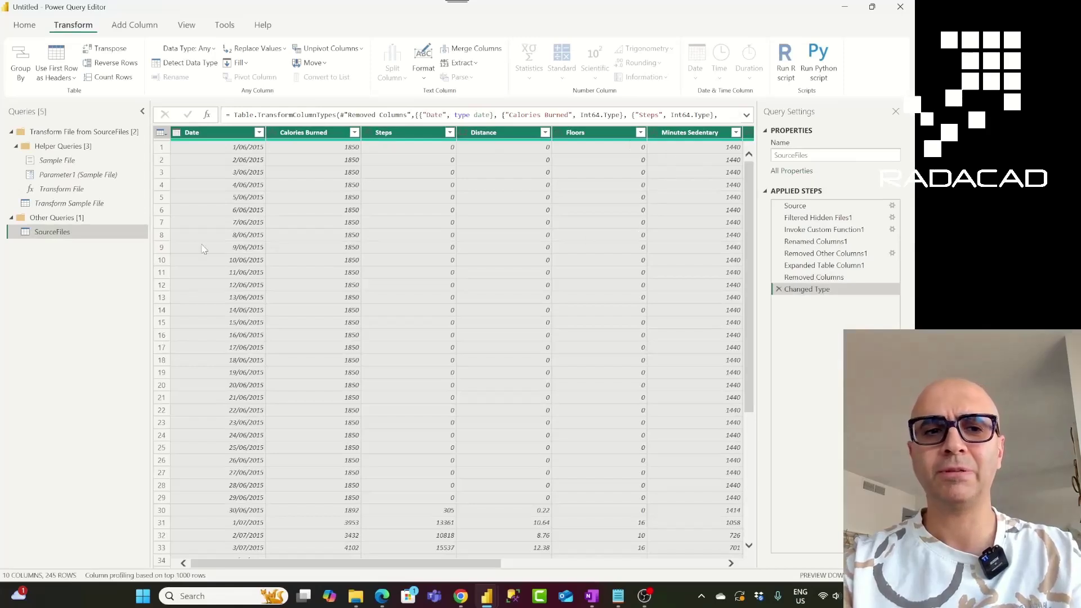
# Rename the SourceFiles query to AllFitbitData
pyautogui.doubleClick(96, 231)
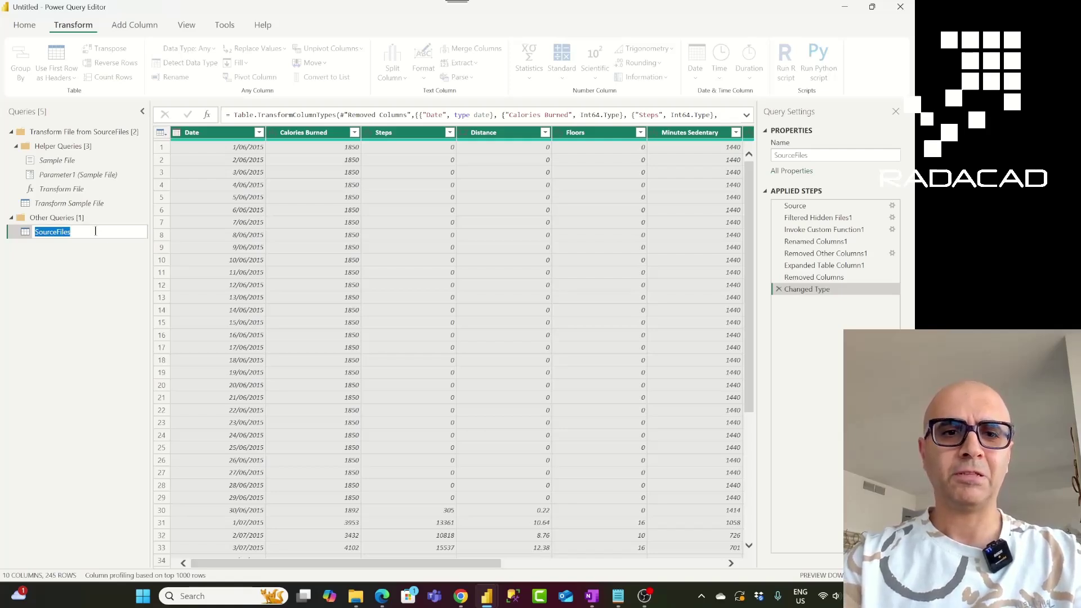
pyautogui.write('AllFitbit')
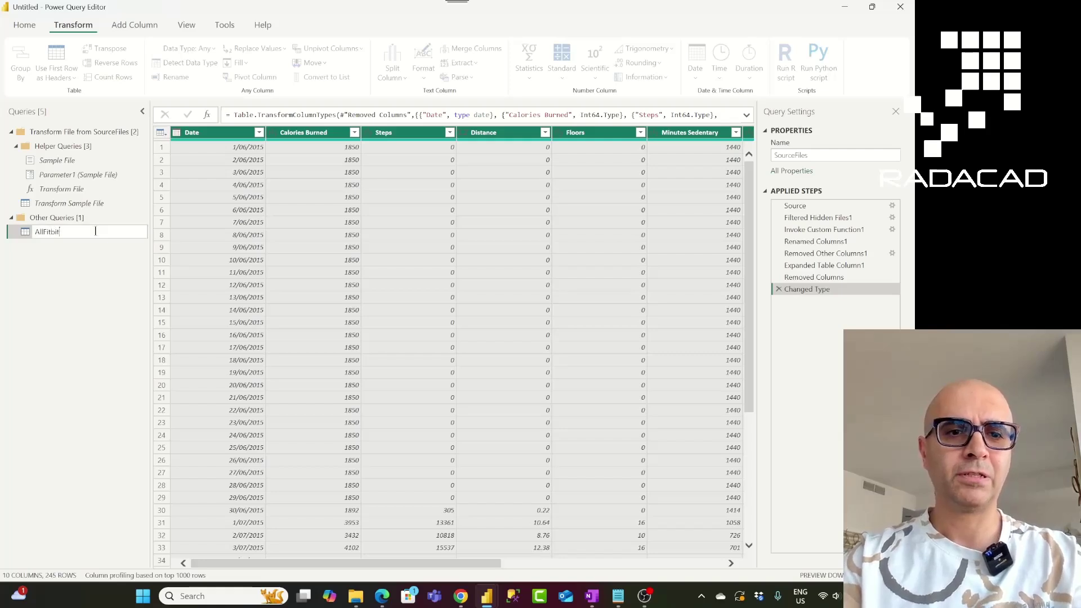
pyautogui.write('Data')
pyautogui.press('Return')
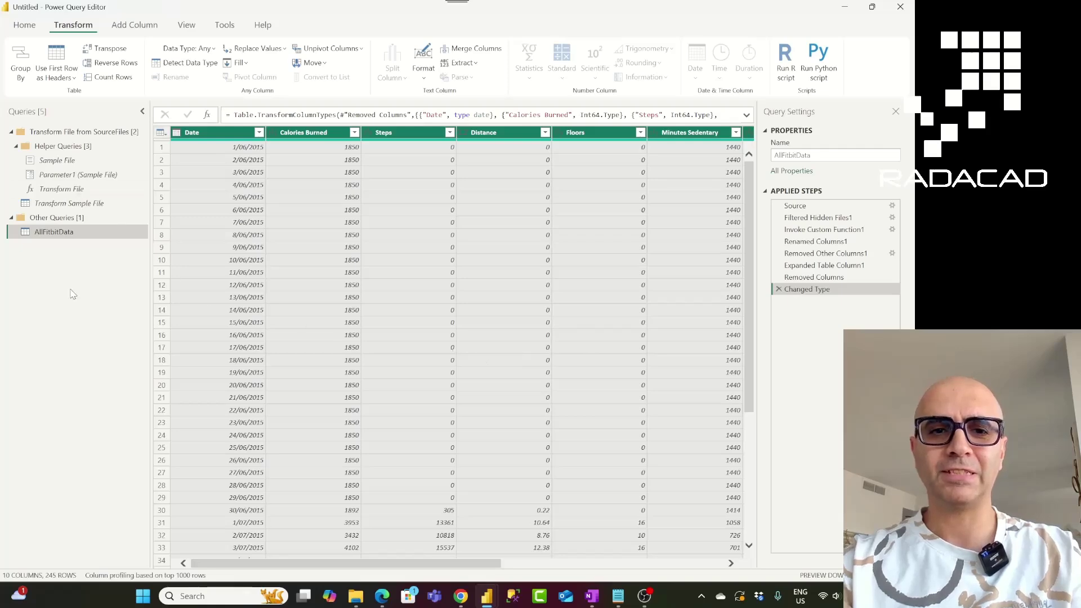
pyautogui.scroll(-20, 323, 399)
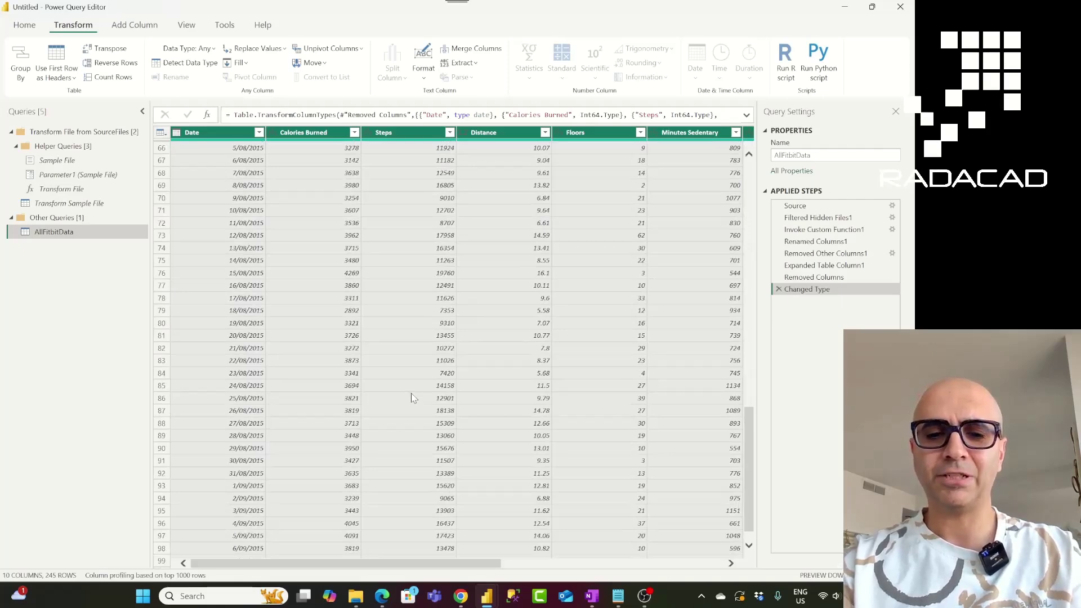
pyautogui.scroll(-5, 401, 389)
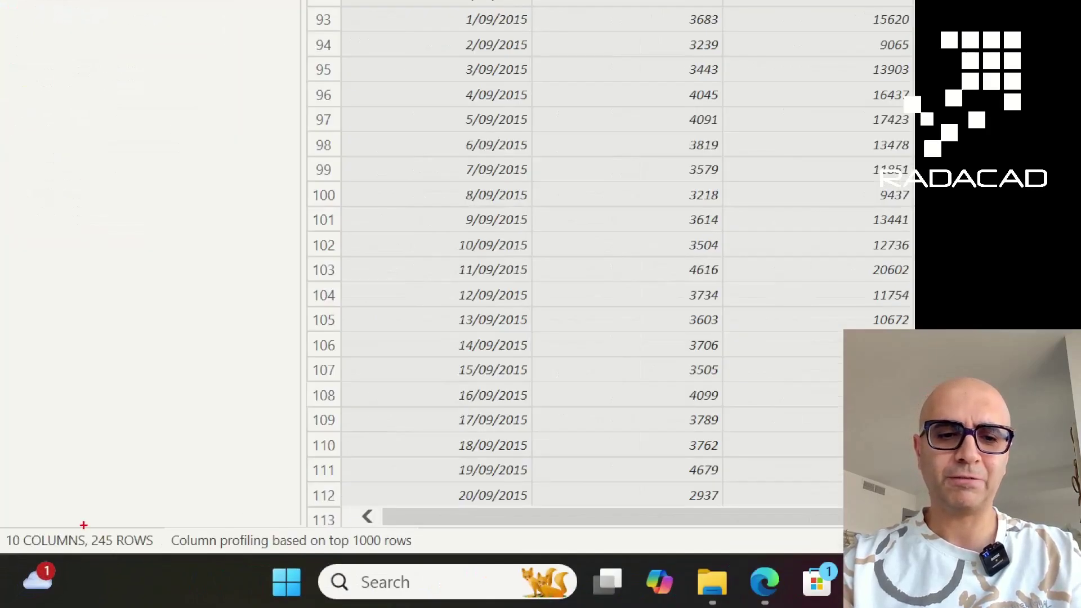
pyautogui.moveTo(83, 525); pyautogui.dragTo(160, 557)
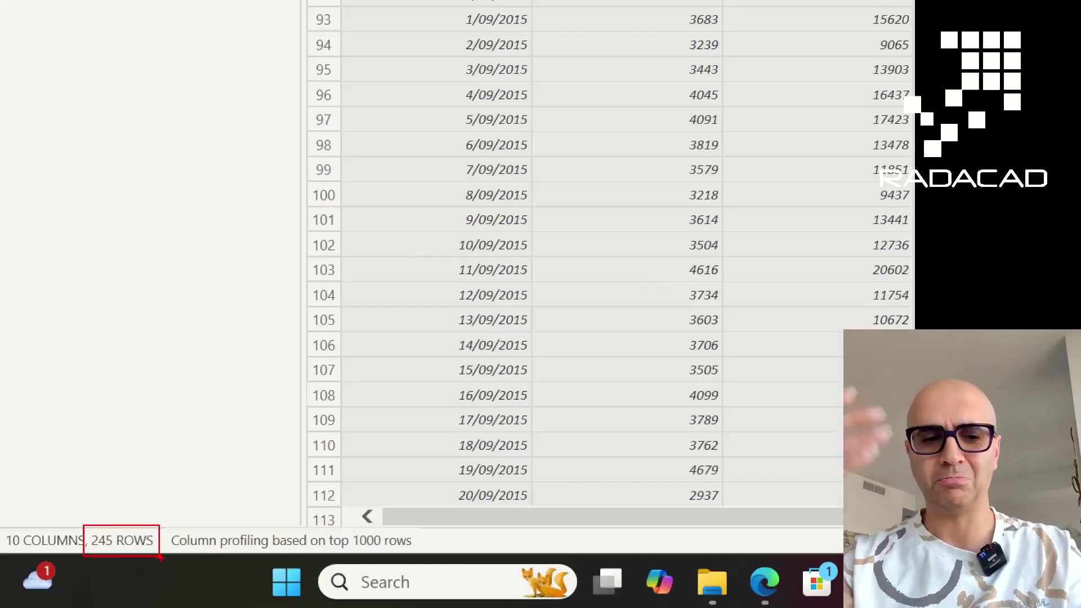
pyautogui.press('Escape')
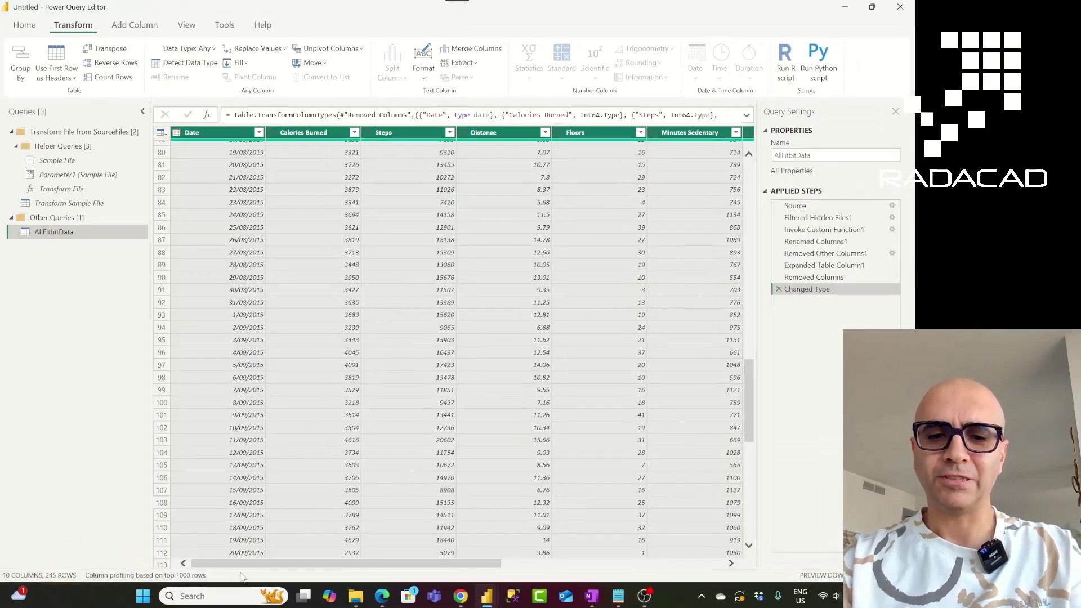
pyautogui.moveTo(359, 602)
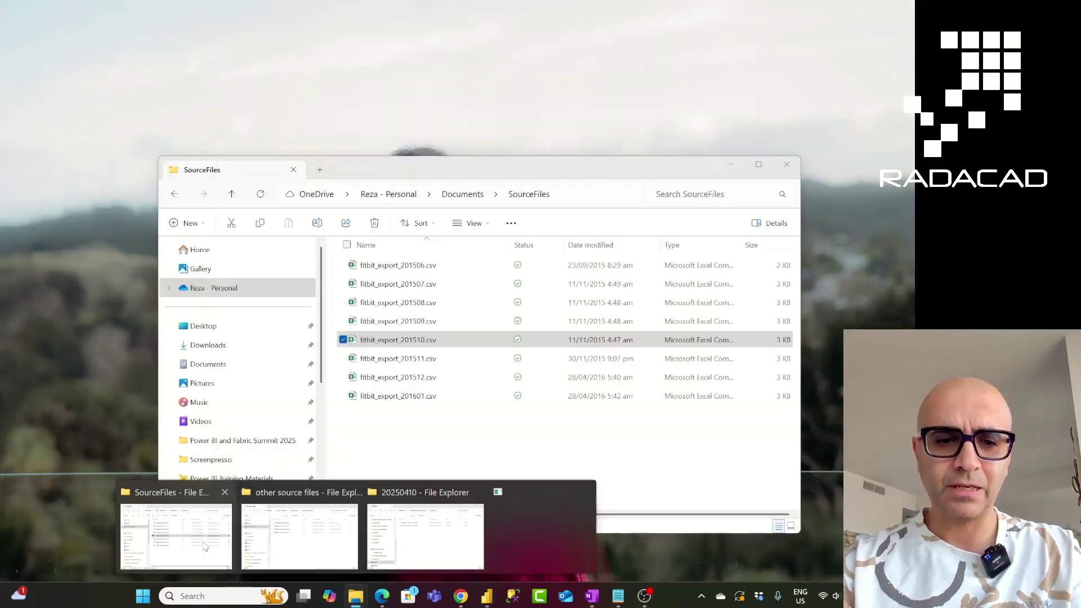
# Select fitbit_export_201602, 201603 and 201604 csv files in the other source files folder
pyautogui.click(205, 548)
pyautogui.click(478, 487)
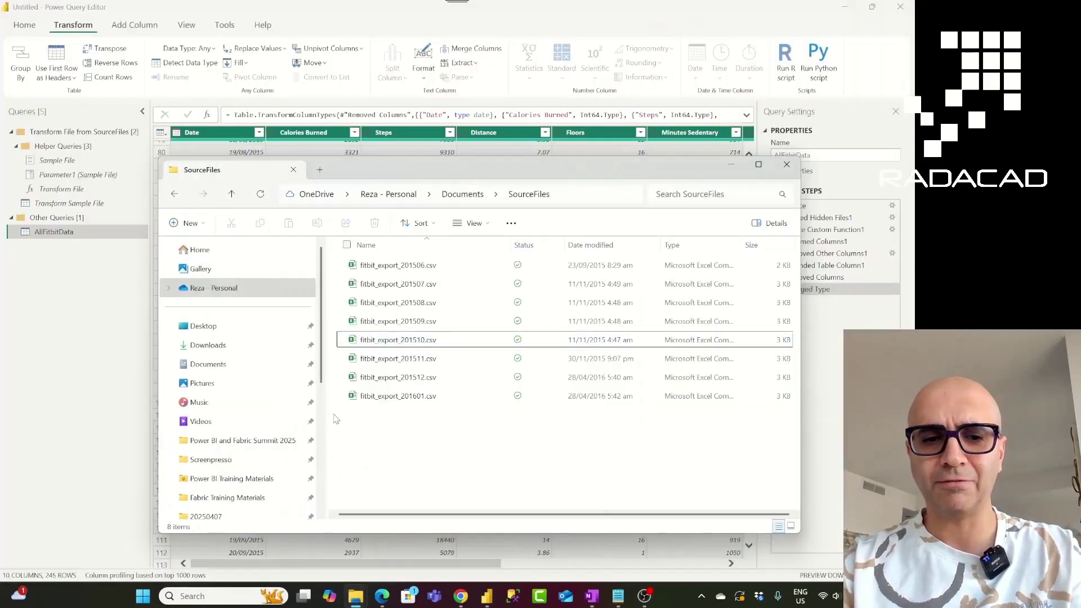
pyautogui.click(350, 601)
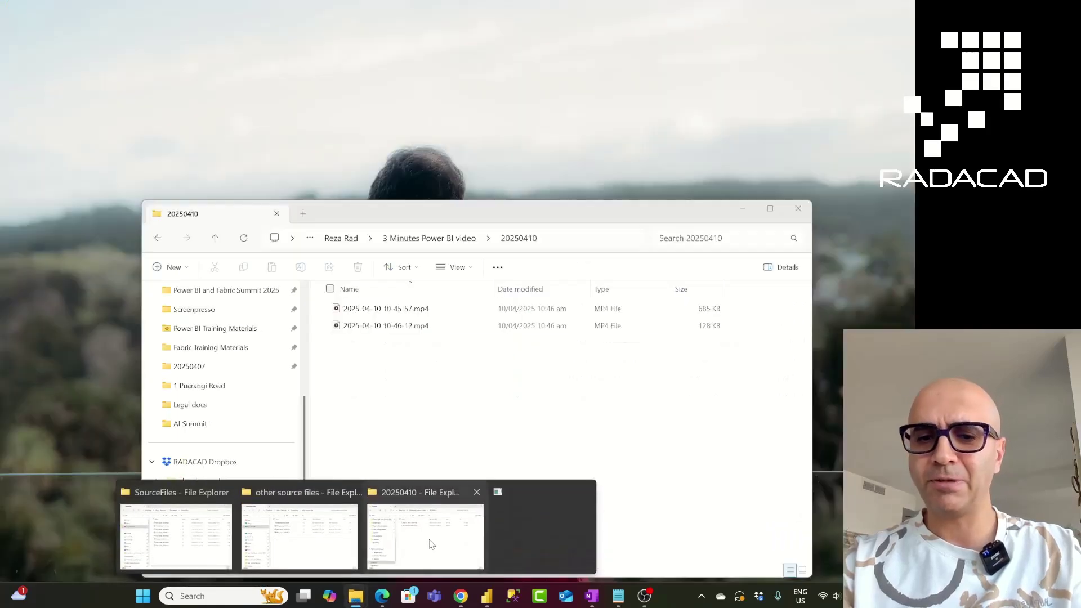
pyautogui.click(430, 542)
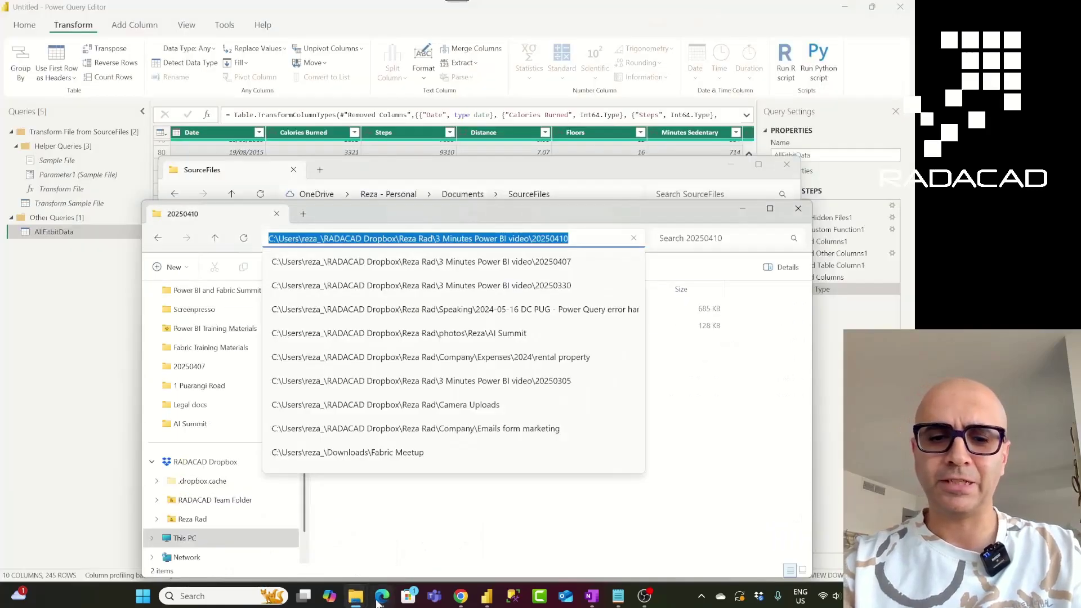
pyautogui.moveTo(354, 602)
pyautogui.click(294, 535)
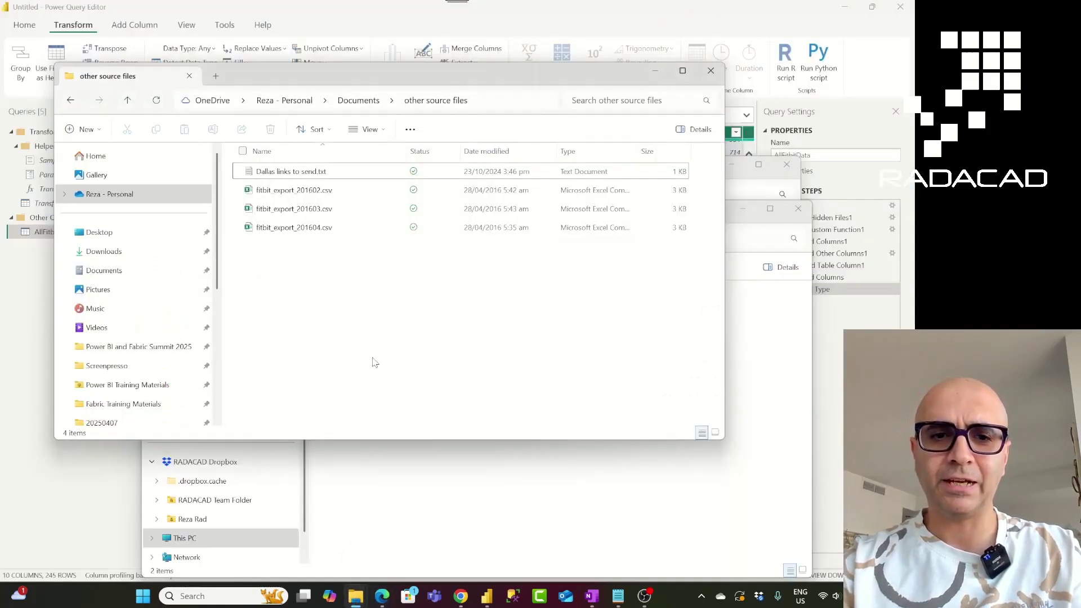
pyautogui.moveTo(282, 250); pyautogui.dragTo(334, 227)
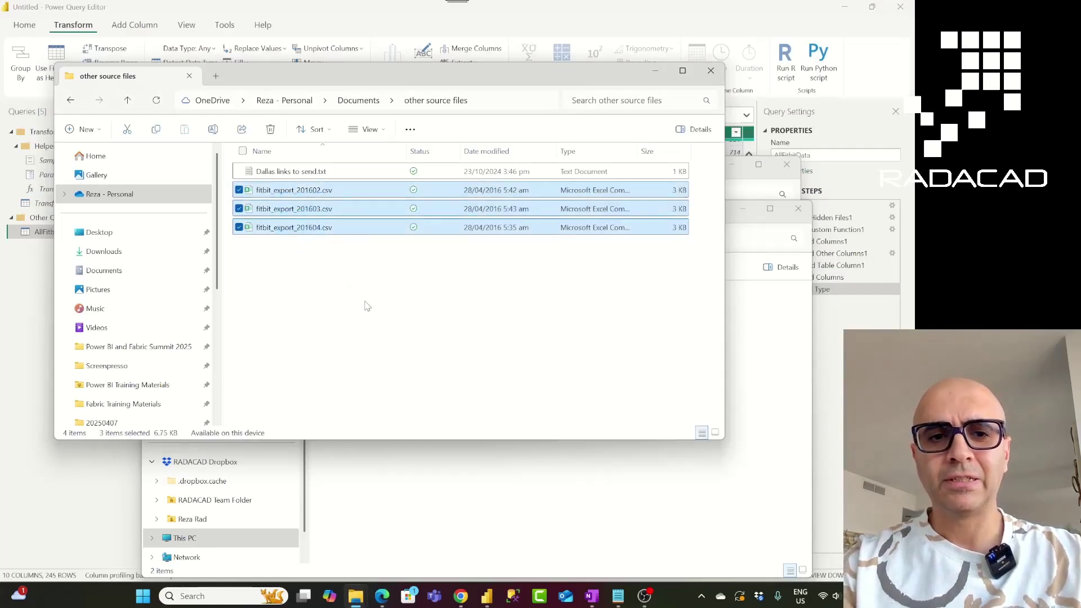
# Paste the three csv files into the SourceFiles folder and return to Power Query
pyautogui.click(467, 485)
pyautogui.click(570, 496)
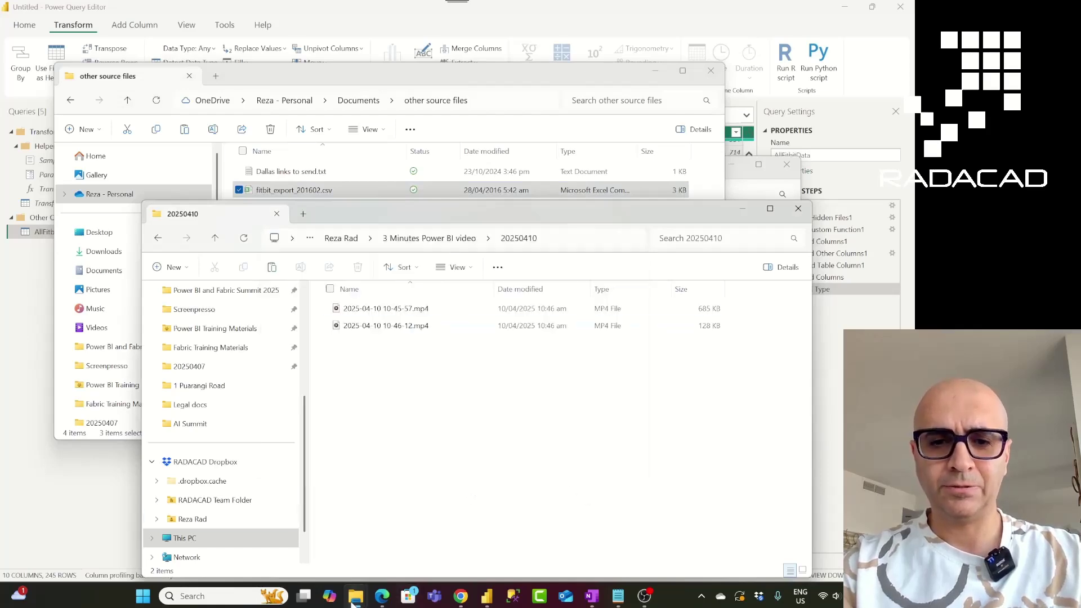
pyautogui.moveTo(354, 600)
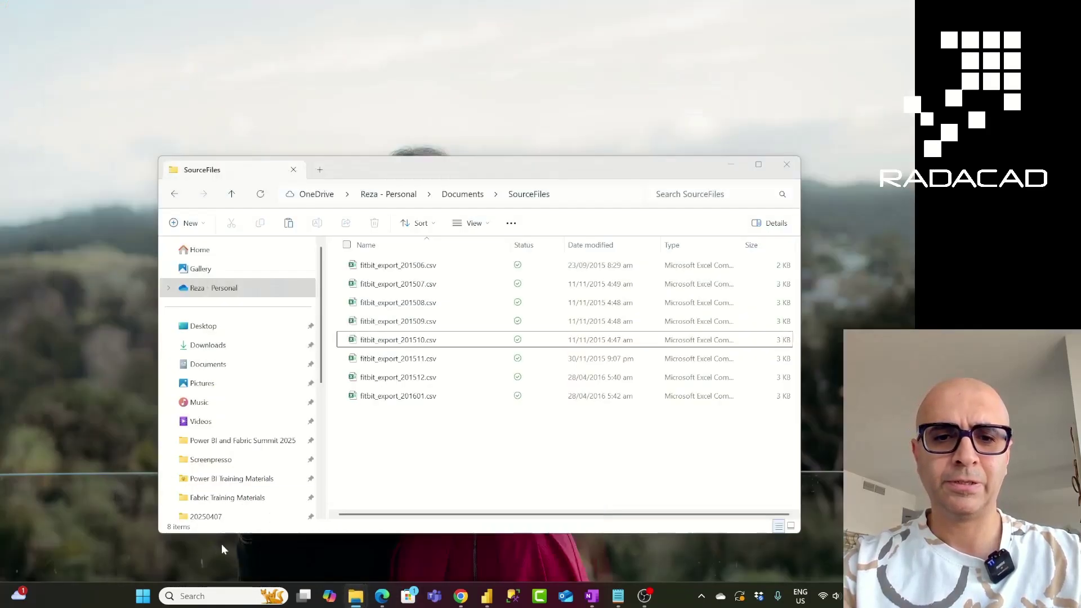
pyautogui.click(221, 544)
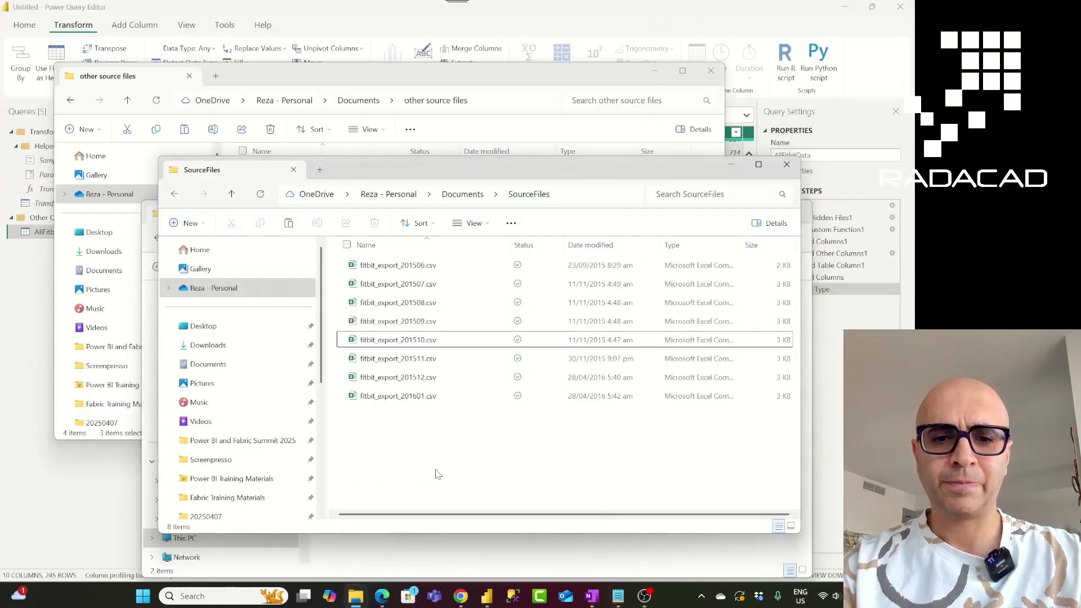
pyautogui.hotkey('ctrl', 'v')
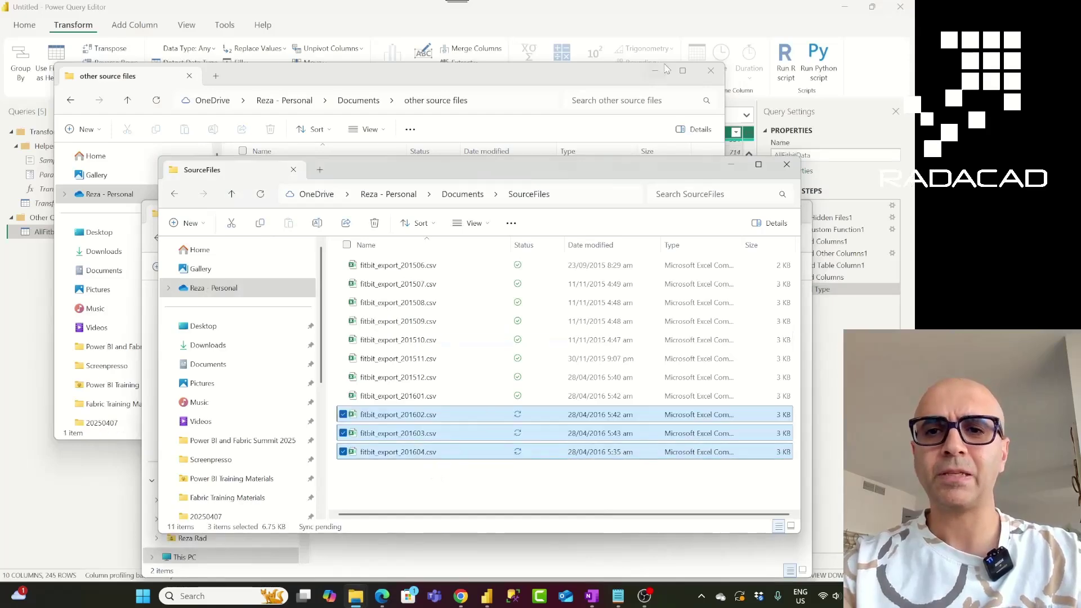
pyautogui.hotkey('alt', 'Tab')
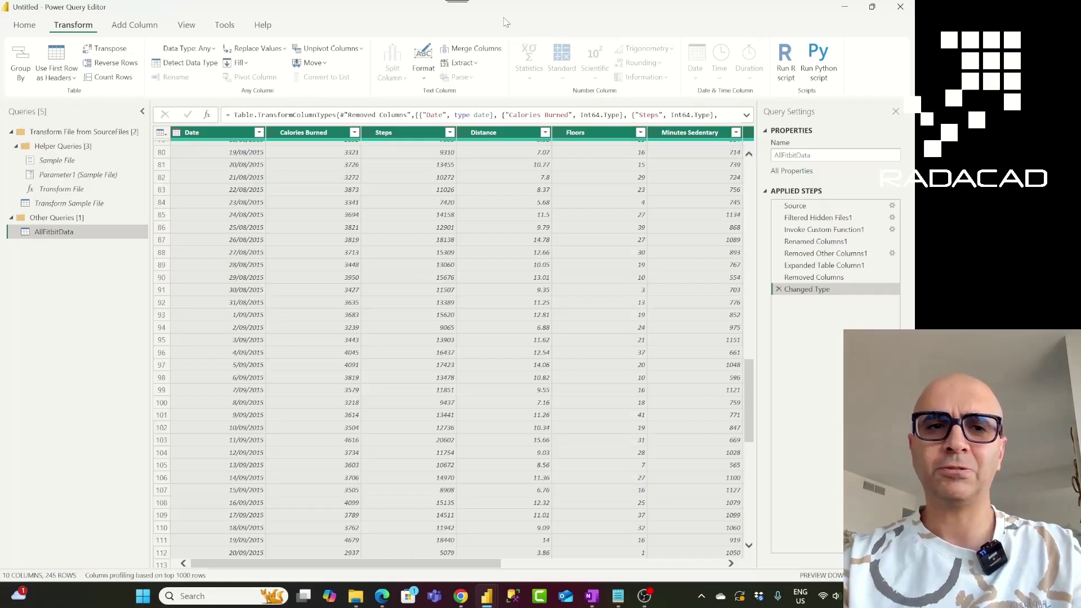
# Refresh the AllFitbitData preview so it grows from 245 to 333 rows
pyautogui.click(32, 31)
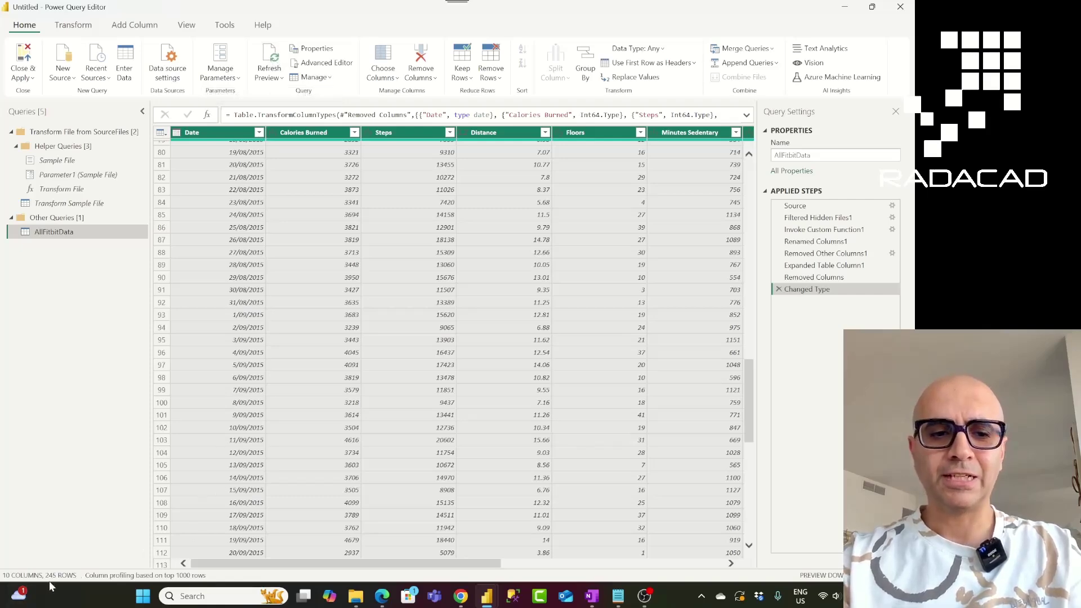
pyautogui.click(278, 57)
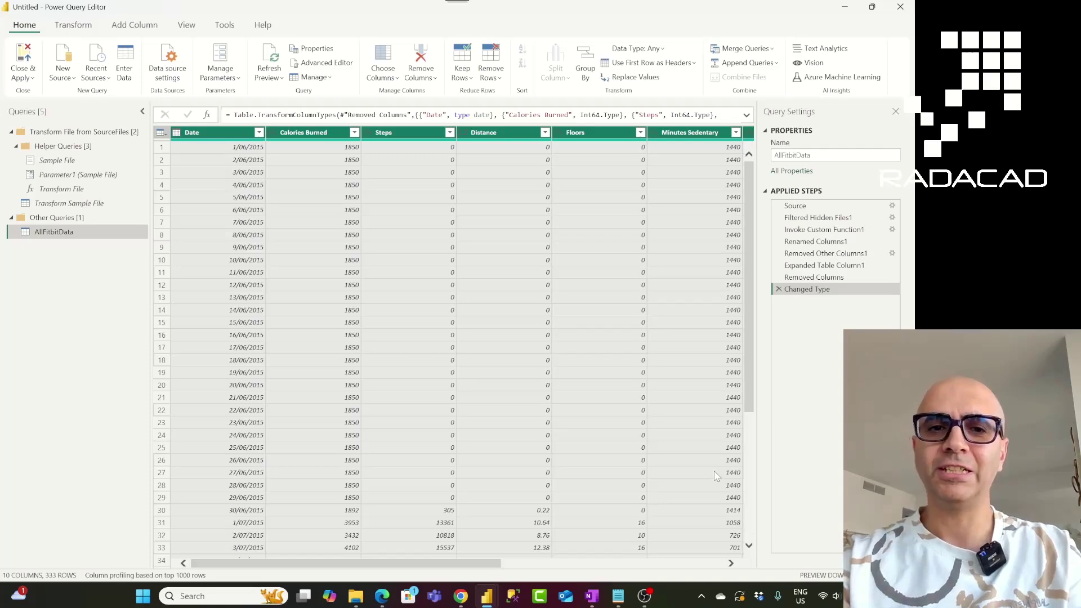
pyautogui.moveTo(353, 601)
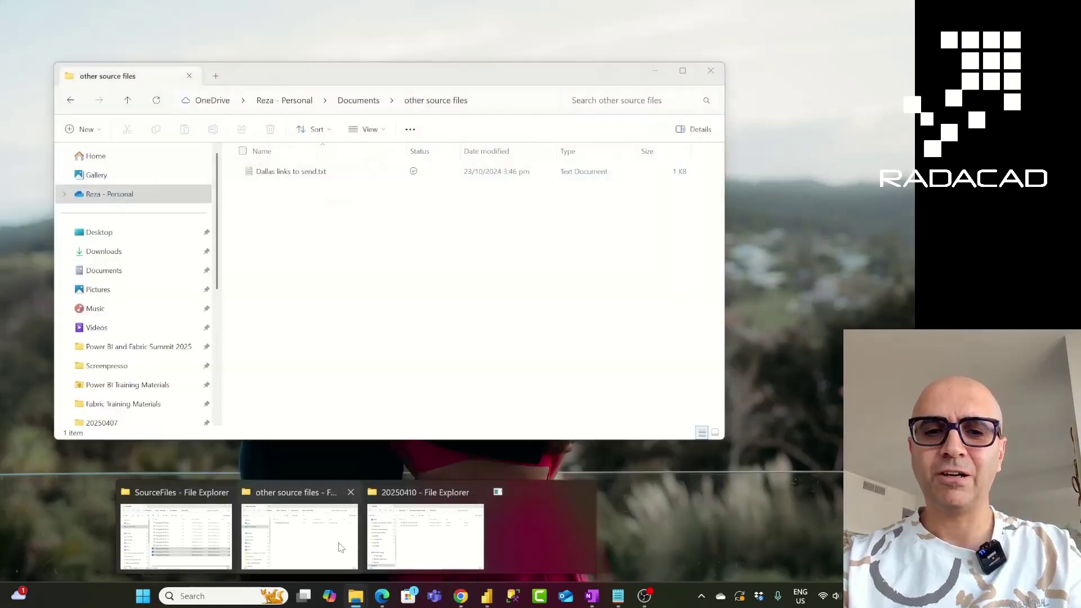
# Paste Dallas links to send.txt from other source files into the SourceFiles folder
pyautogui.click(340, 548)
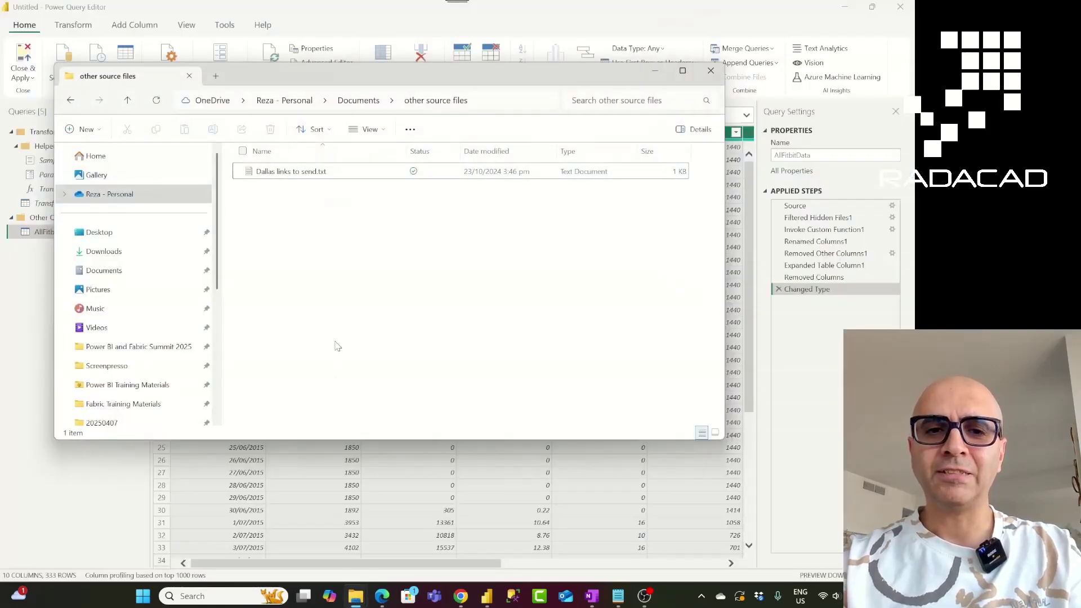
pyautogui.click(300, 177)
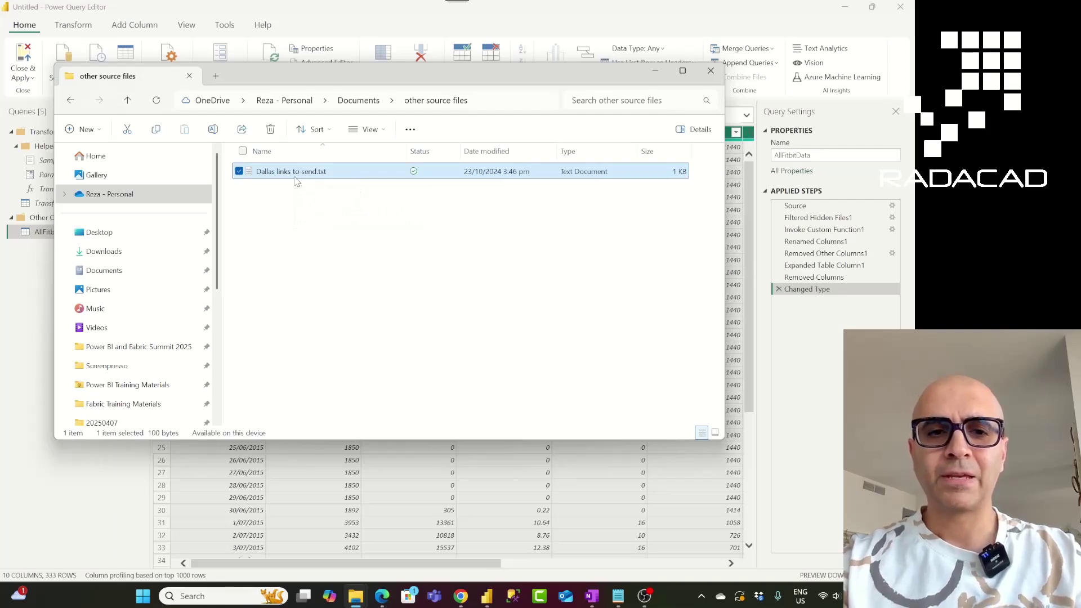
pyautogui.click(355, 595)
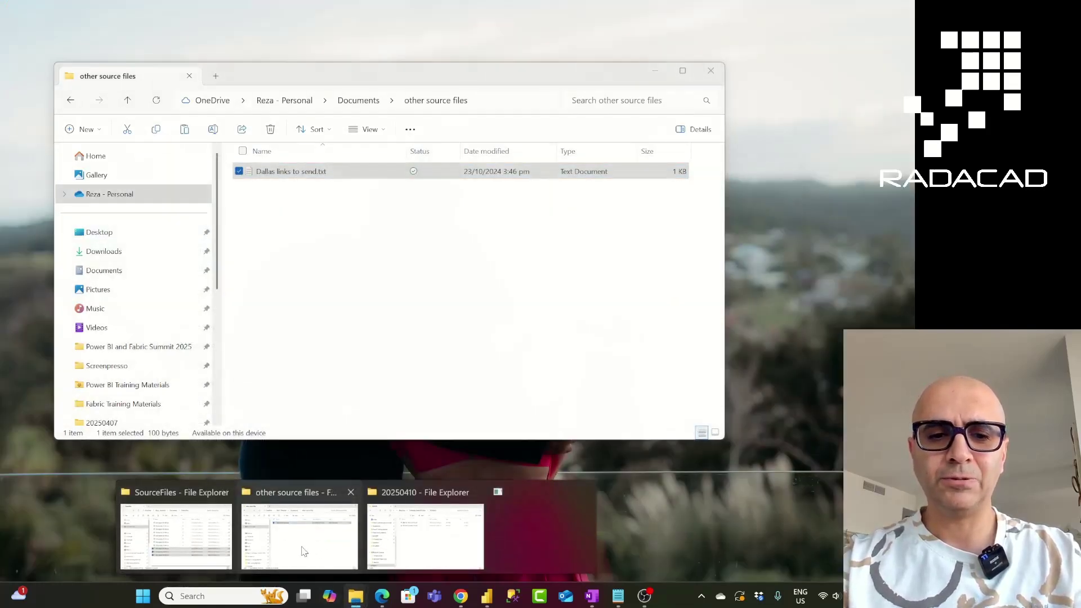
pyautogui.click(176, 545)
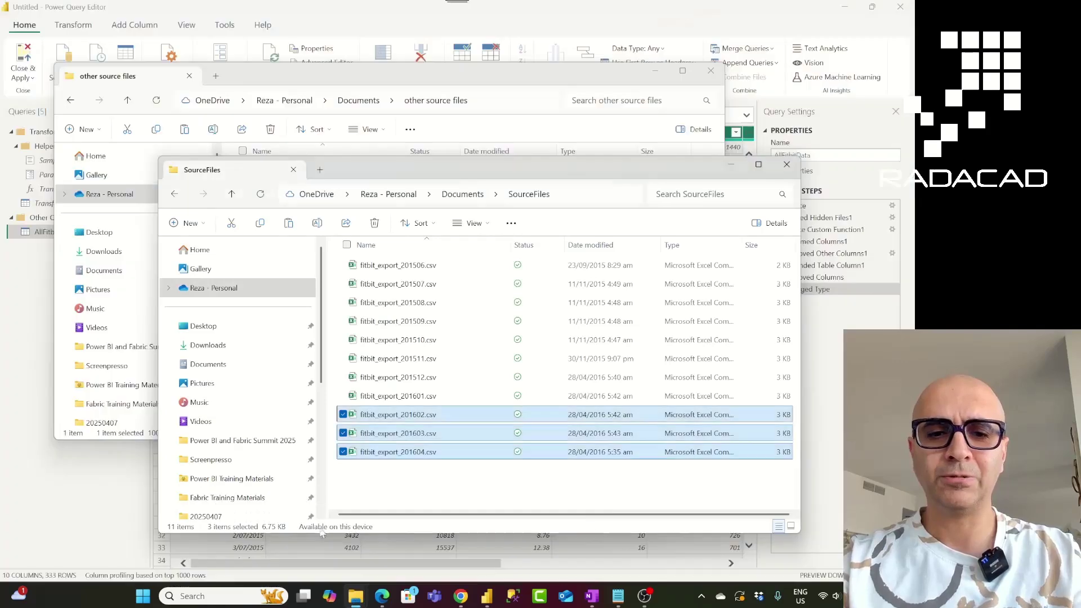
pyautogui.click(455, 501)
pyautogui.hotkey('ctrl', 'v')
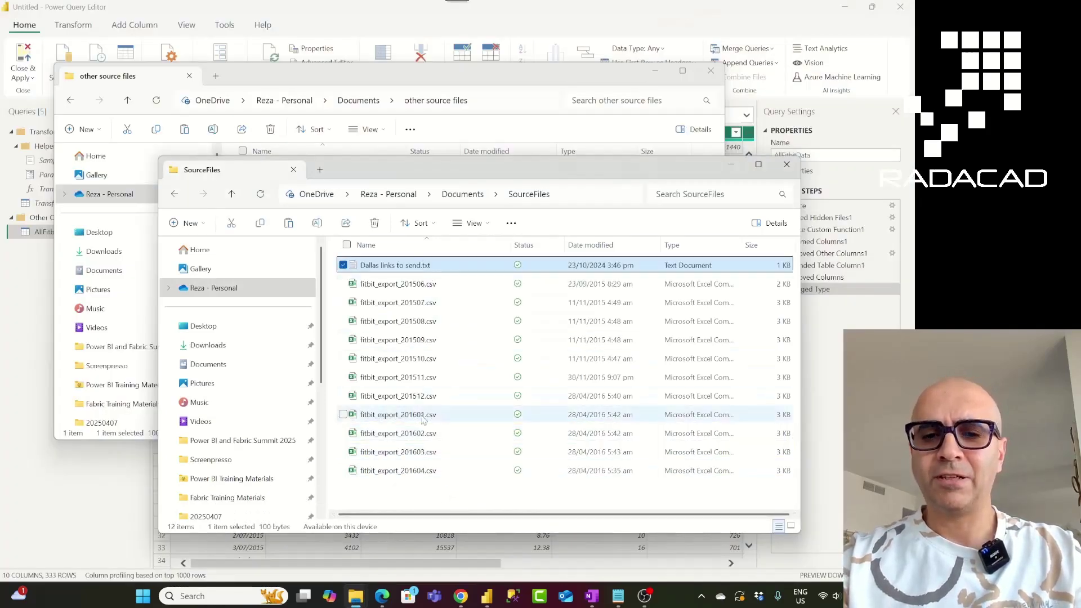
pyautogui.click(100, 489)
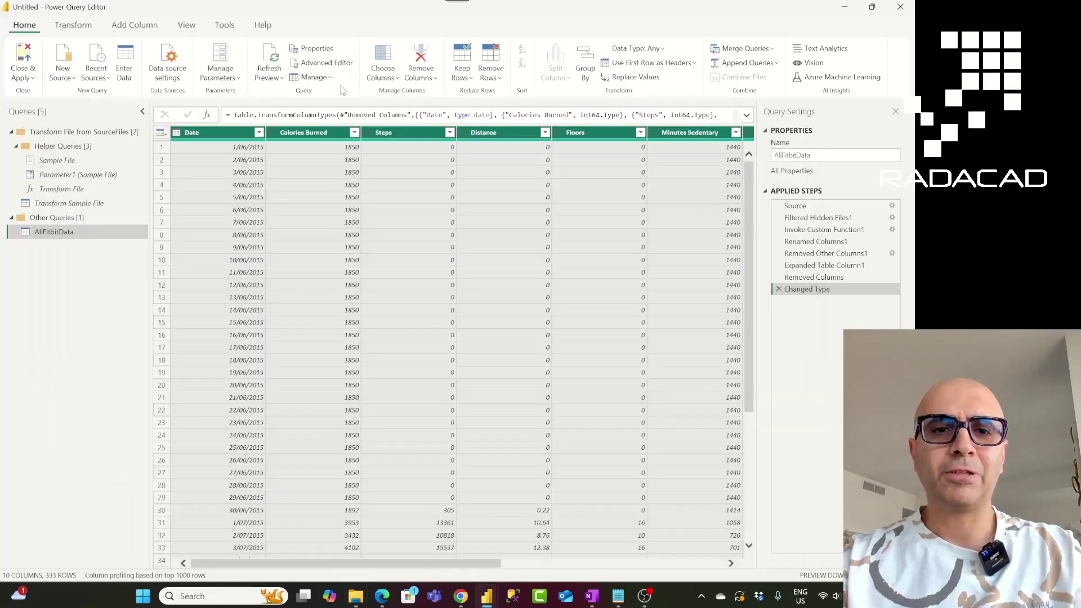
pyautogui.click(272, 60)
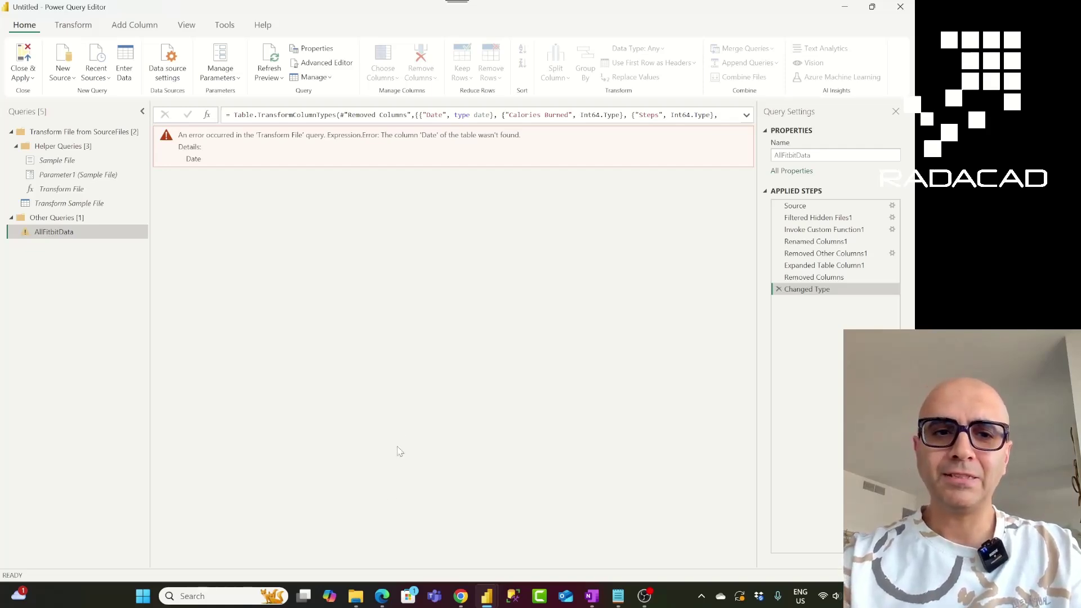
pyautogui.moveTo(357, 601)
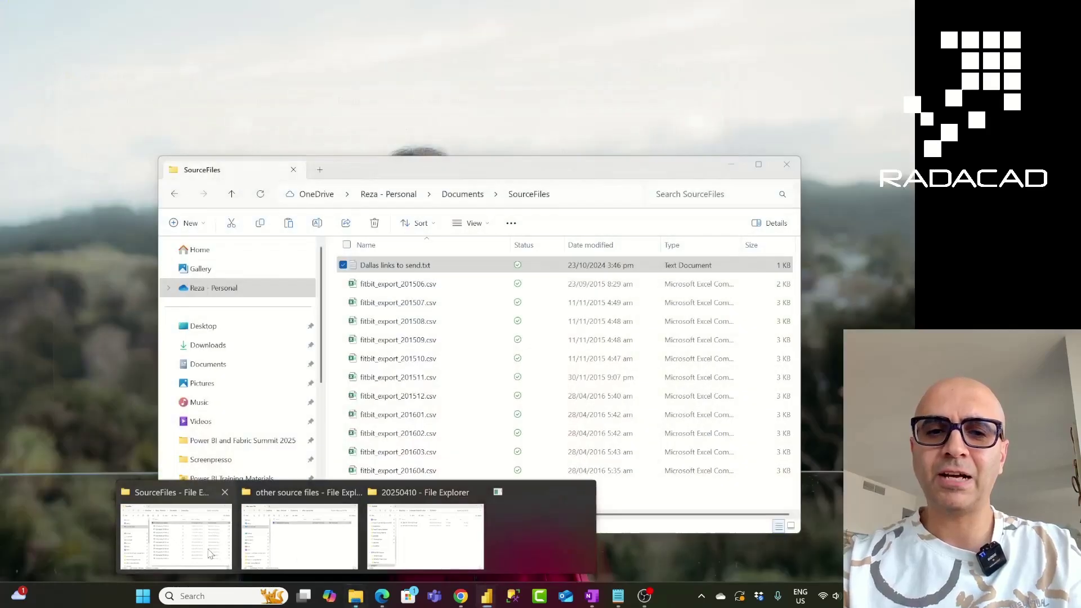
pyautogui.click(175, 539)
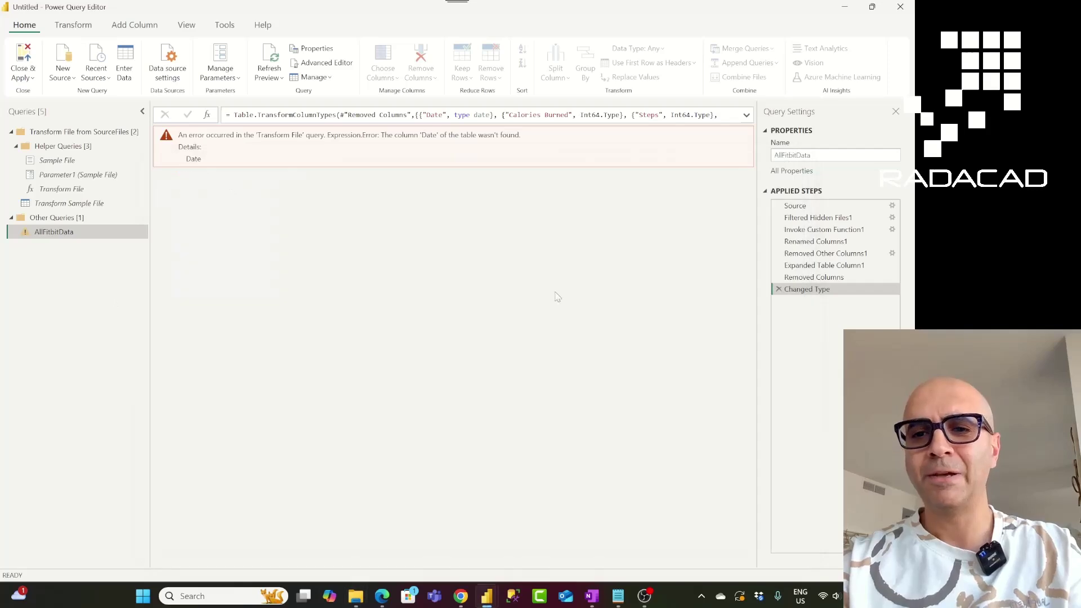
pyautogui.click(115, 303)
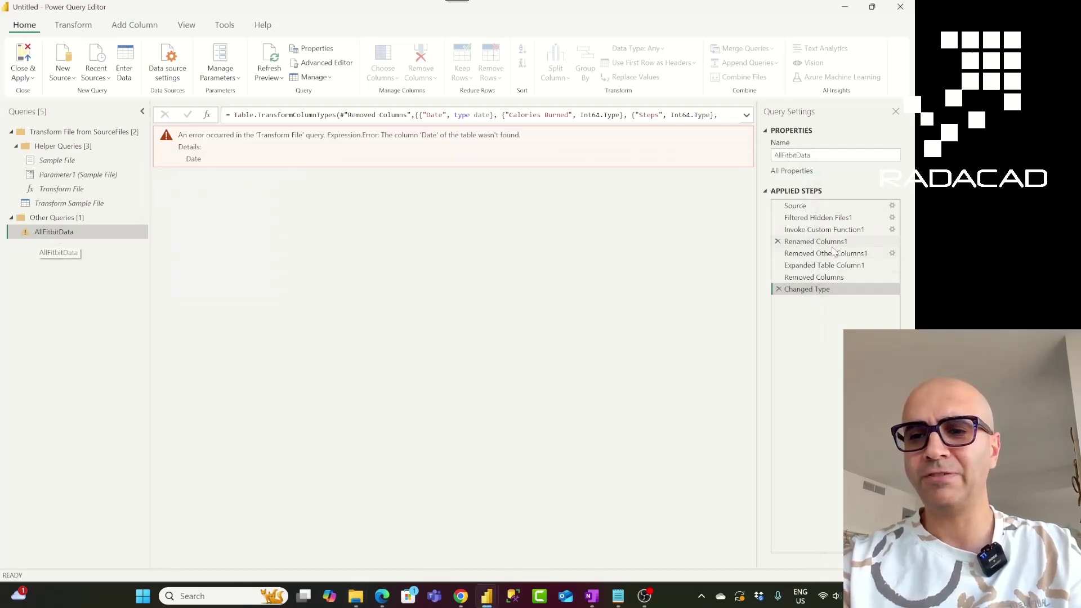
pyautogui.click(825, 265)
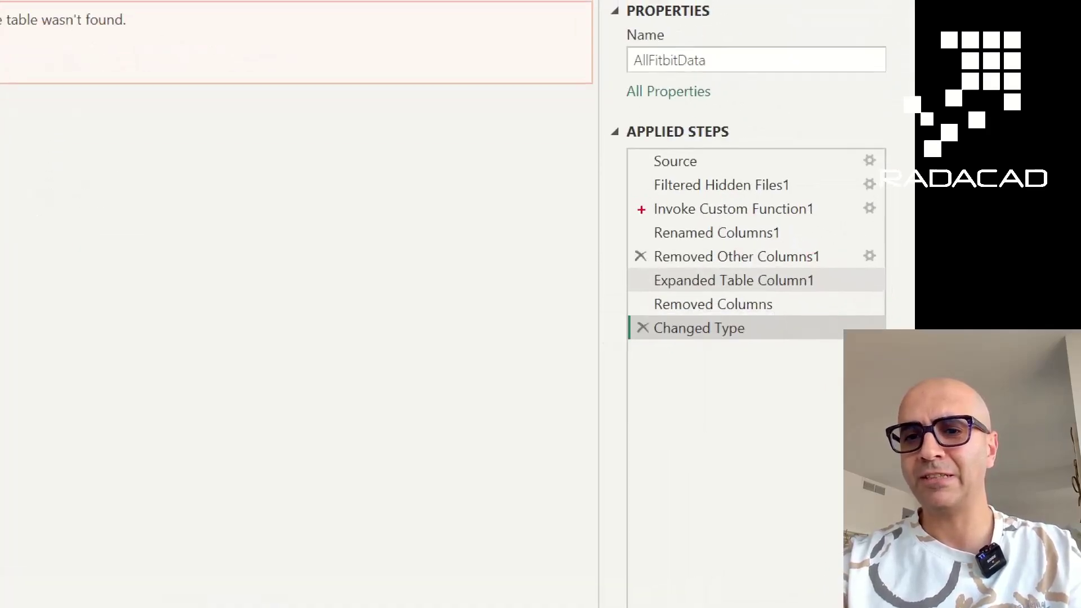
pyautogui.moveTo(641, 210); pyautogui.dragTo(580, 209)
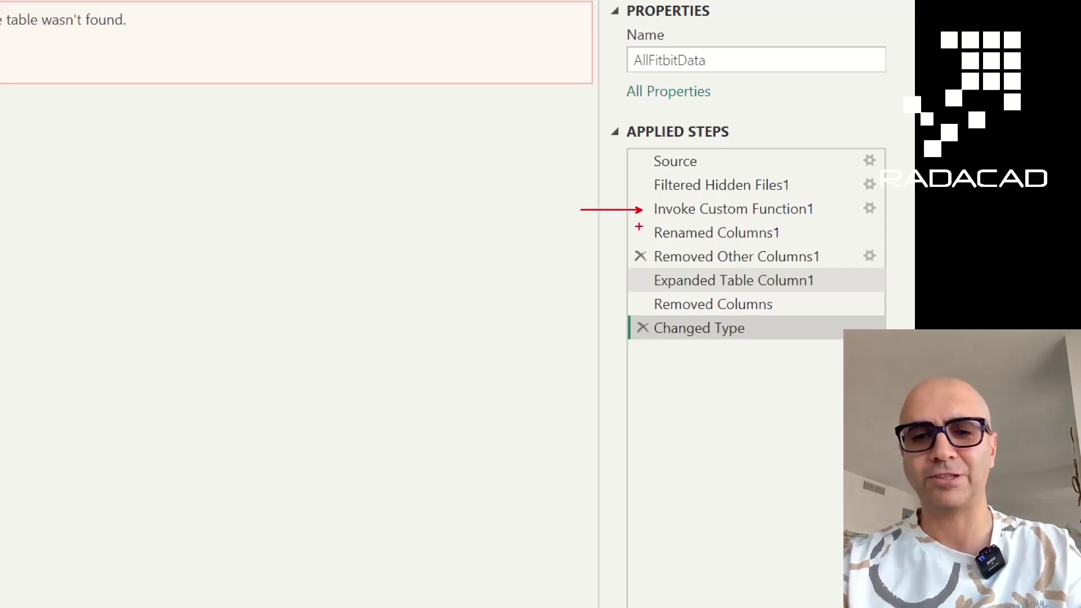
pyautogui.press('Escape')
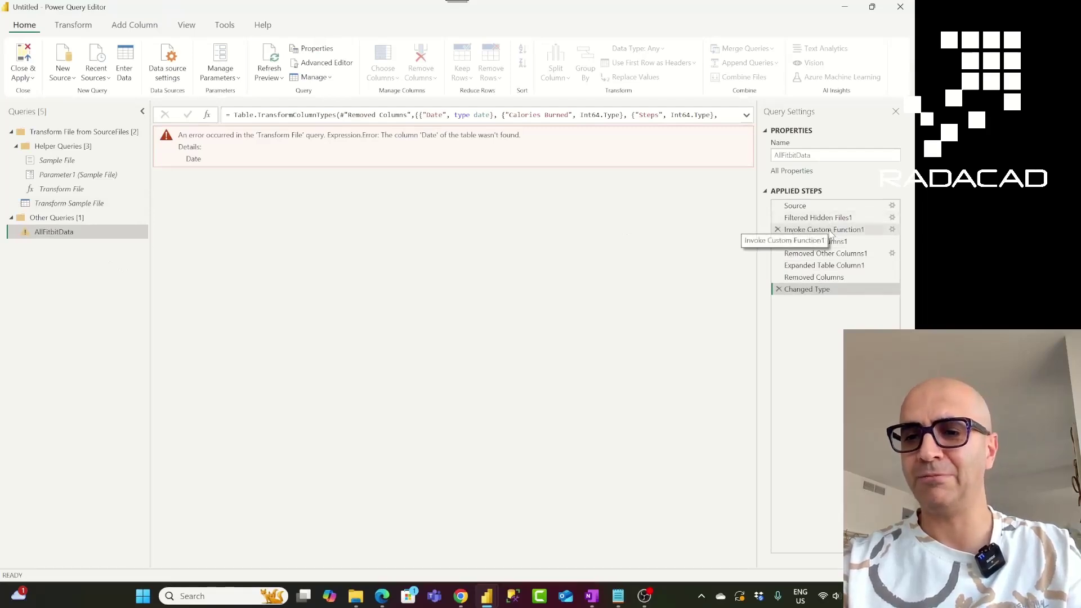
# Step back to Filtered Hidden Files1 to see all 12 files, including the .txt file
pyautogui.click(824, 230)
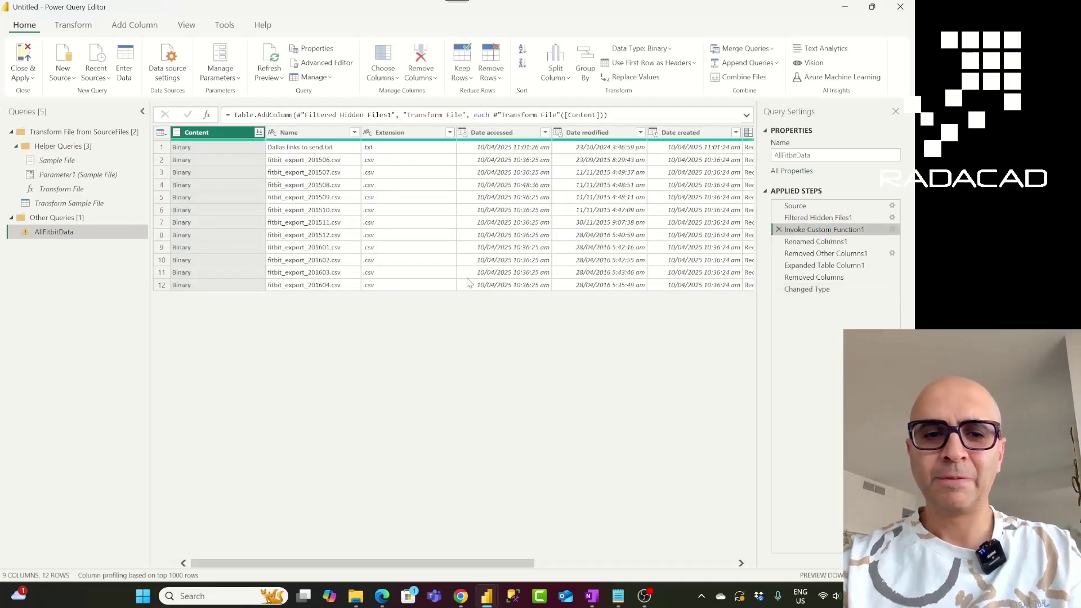
pyautogui.hotkey('ctrl', '1')
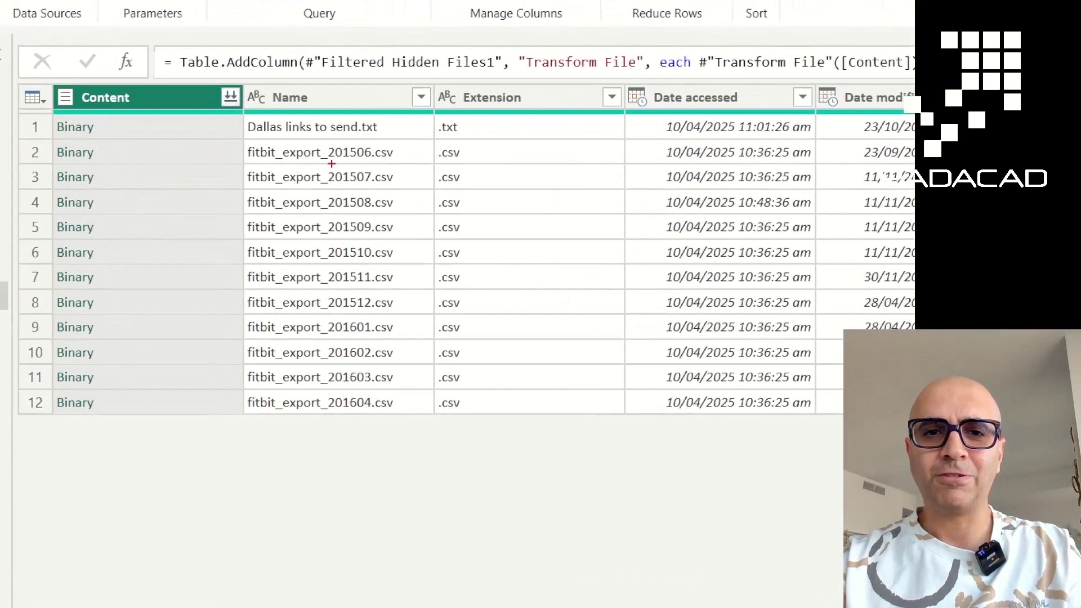
pyautogui.moveTo(424, 79); pyautogui.dragTo(605, 464)
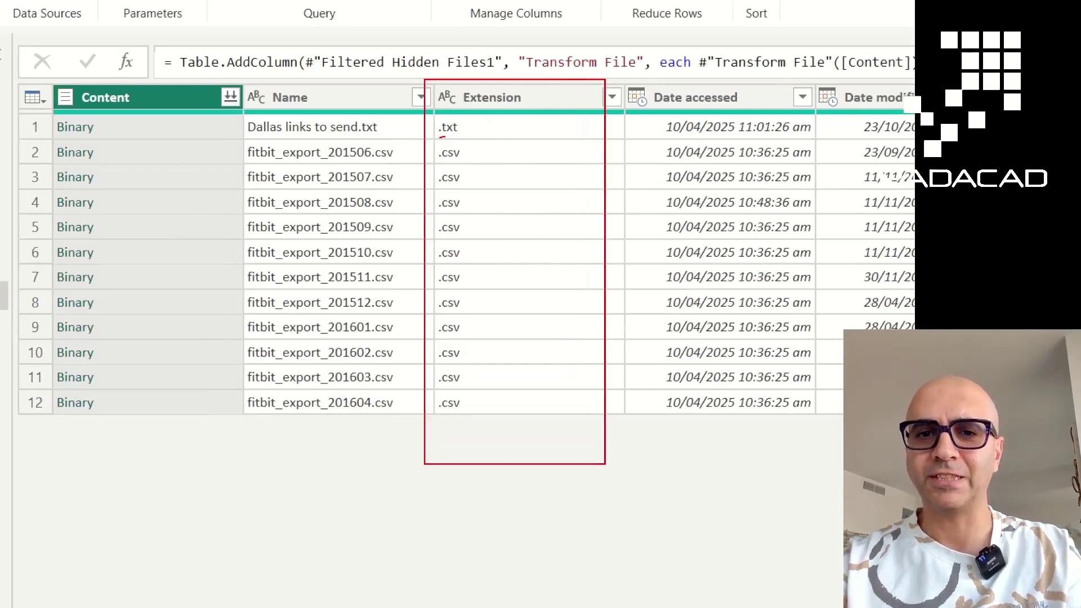
pyautogui.press('Escape')
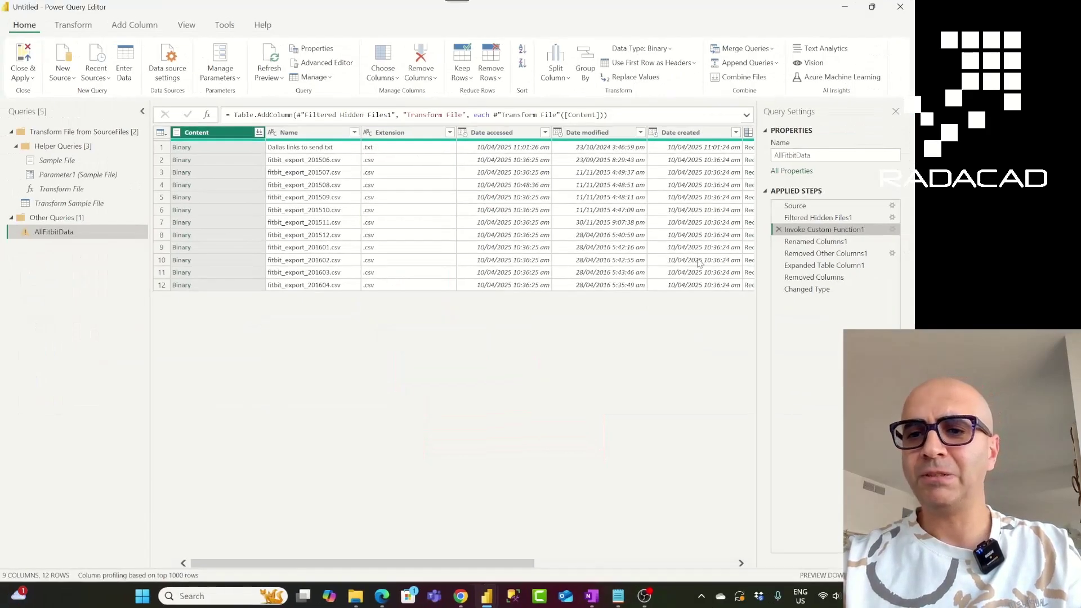
pyautogui.click(847, 220)
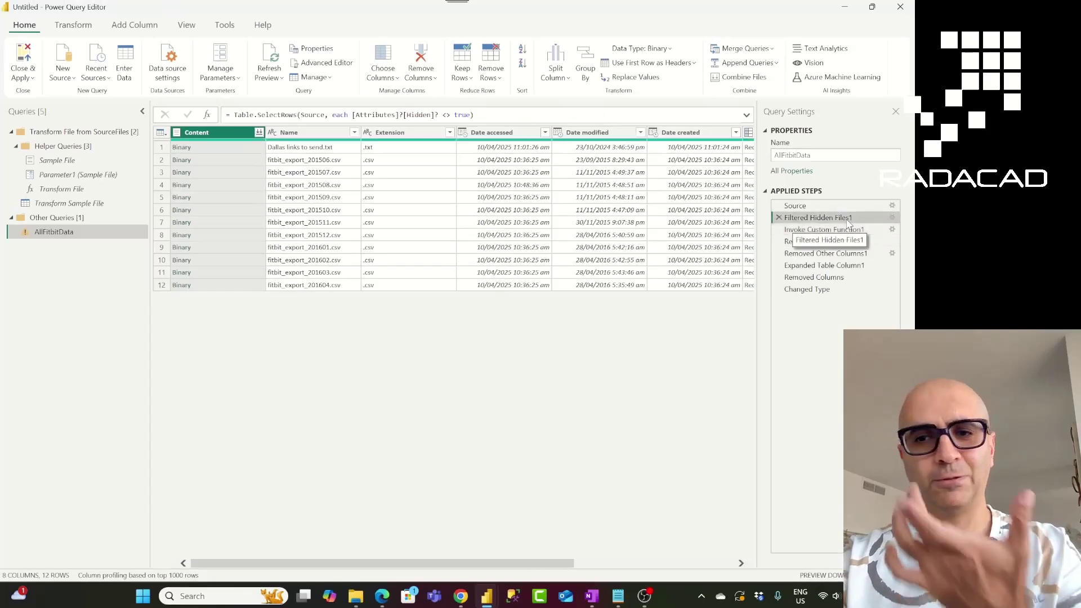
# Filter the Extension column to keep only .csv files, then check the Sample File query
pyautogui.click(450, 133)
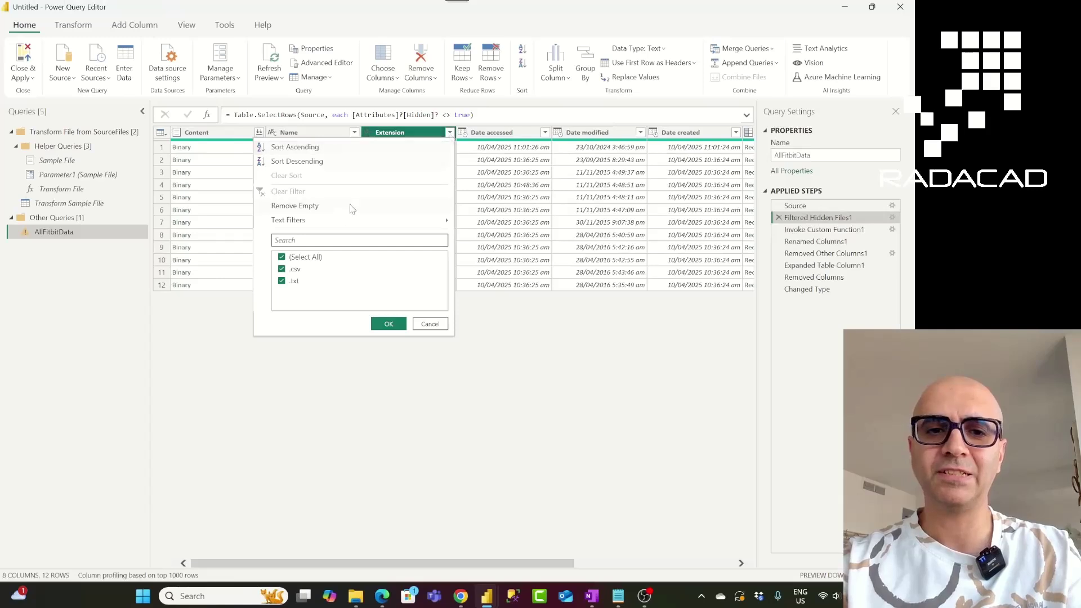
pyautogui.click(283, 258)
pyautogui.click(282, 269)
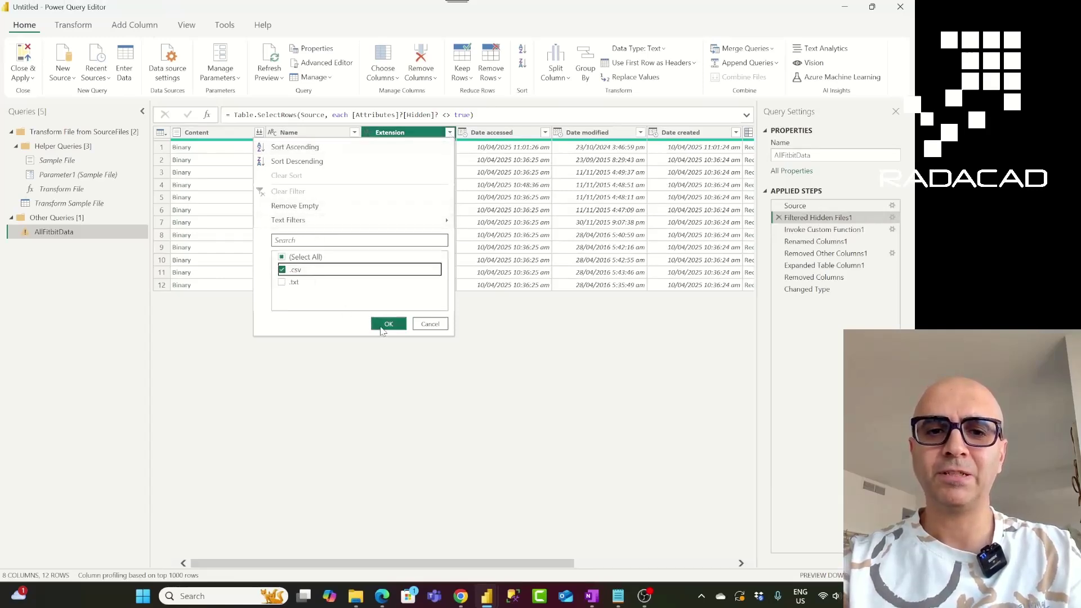
pyautogui.click(387, 325)
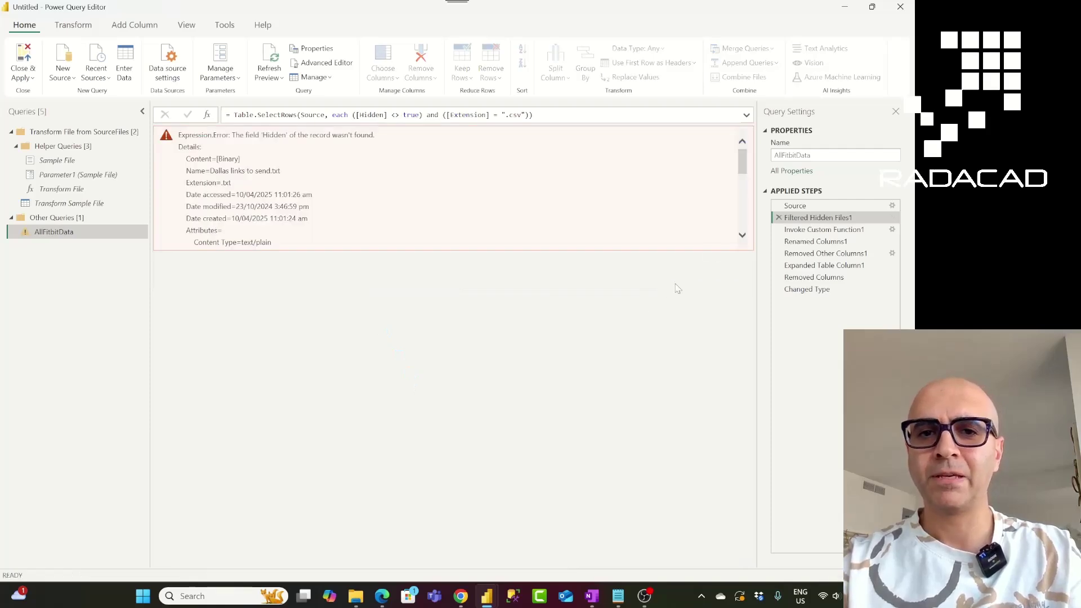
pyautogui.click(813, 228)
pyautogui.click(816, 218)
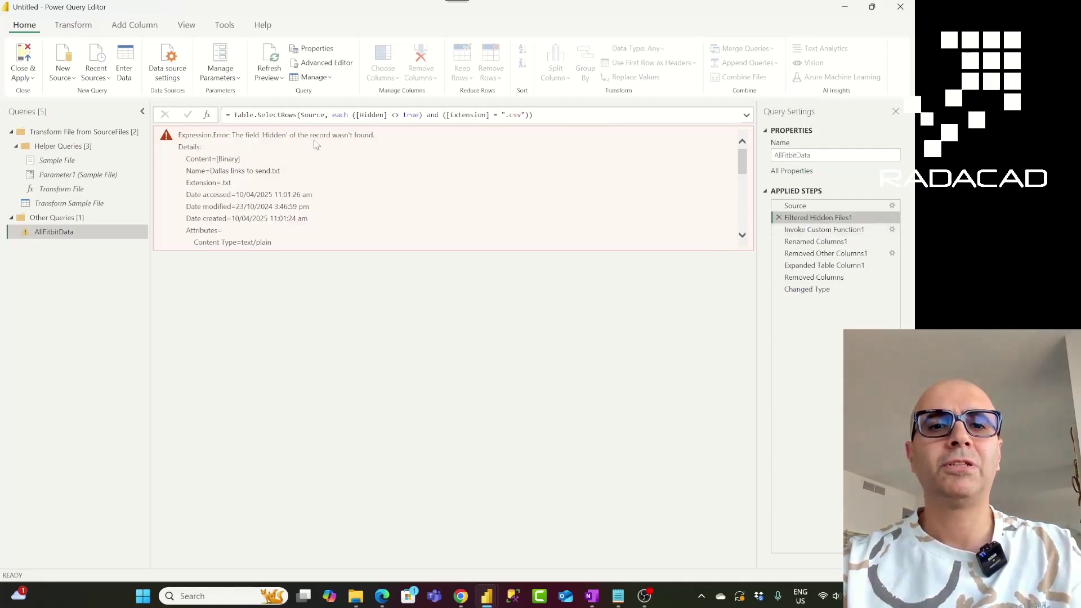
pyautogui.click(814, 206)
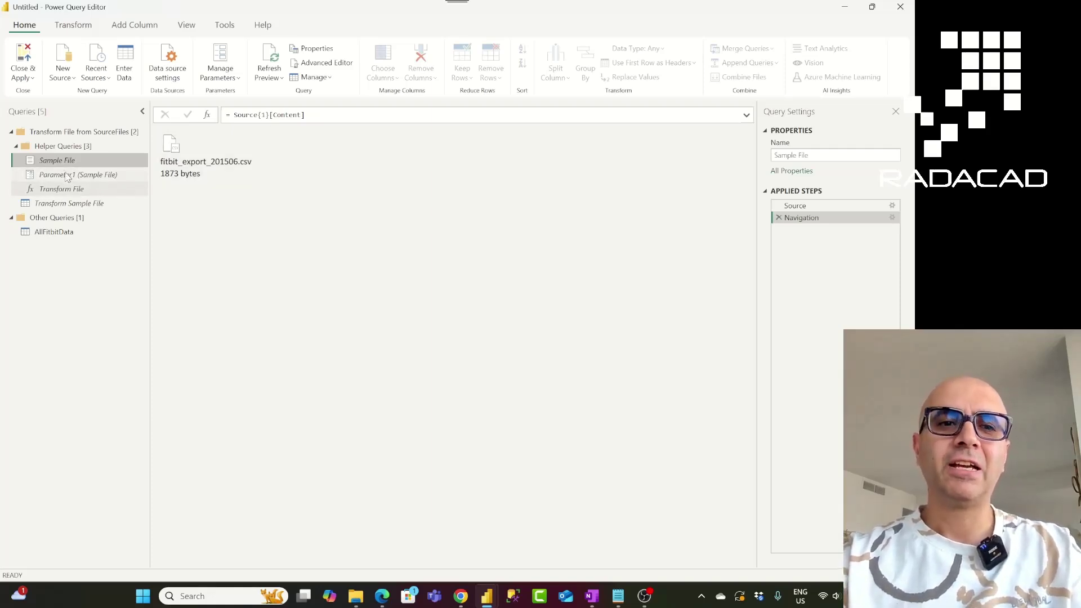
# Check the Sample File formula, then reopen AllFitbitData showing 333 error-free rows
pyautogui.doubleClick(262, 115)
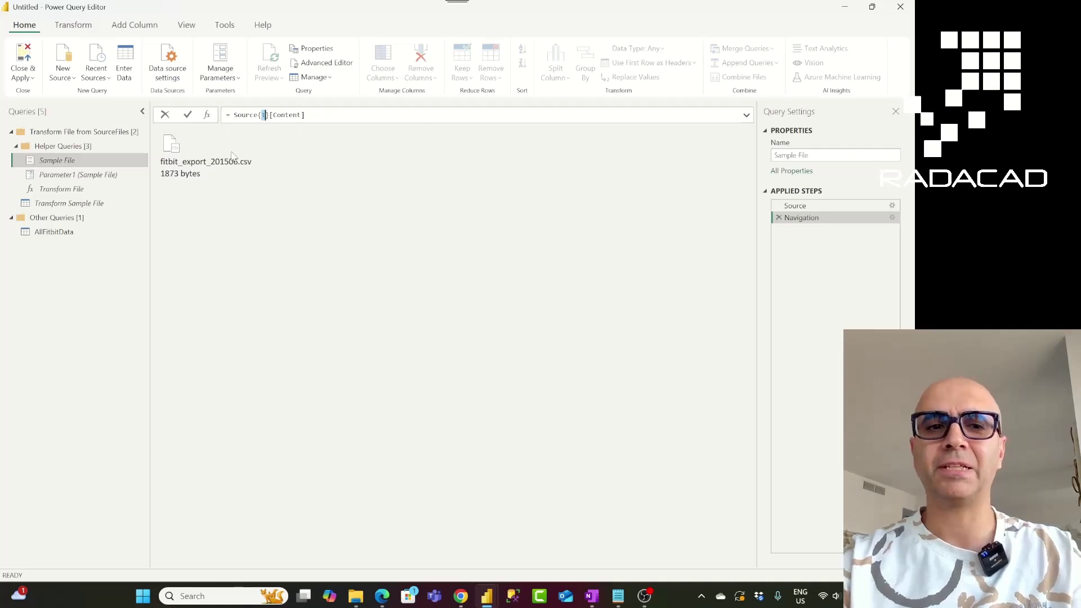
pyautogui.click(83, 205)
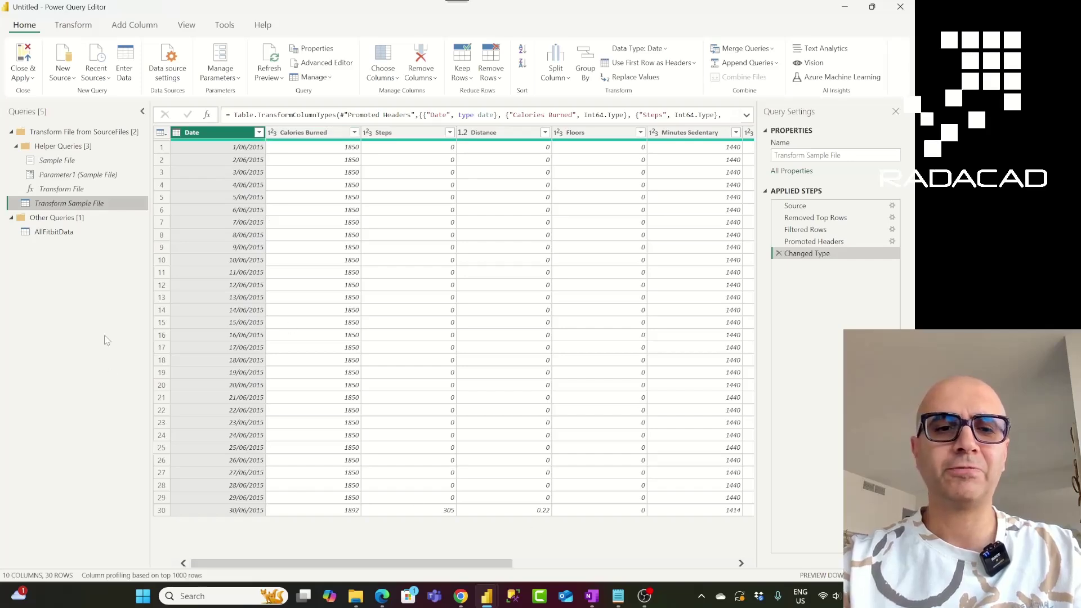
pyautogui.click(65, 235)
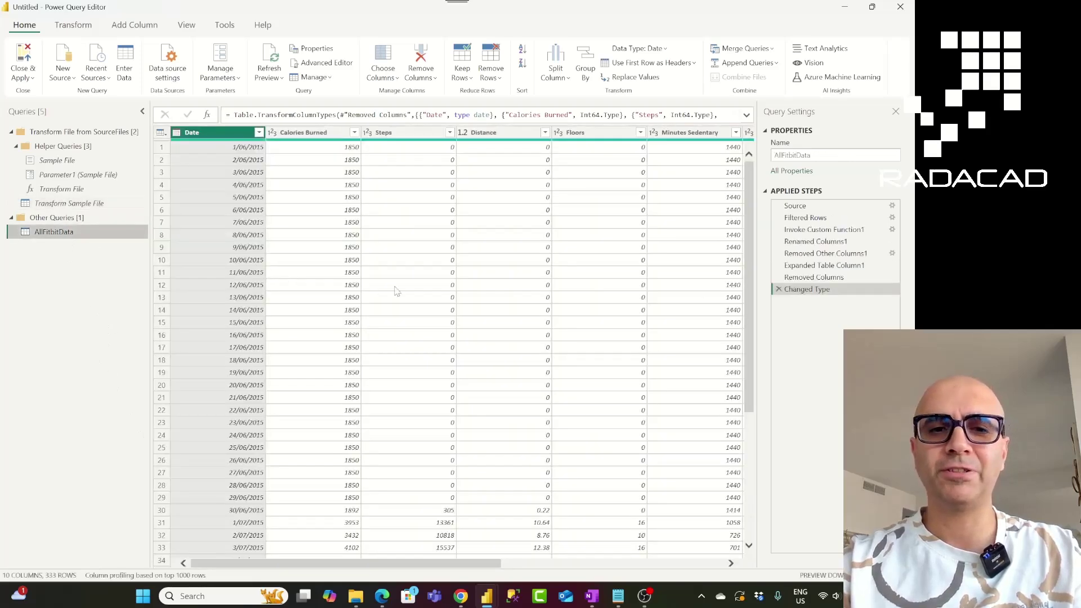
# Select the Filtered Rows step, then abandon a Date modified relative-date filter without inserting a step
pyautogui.click(814, 219)
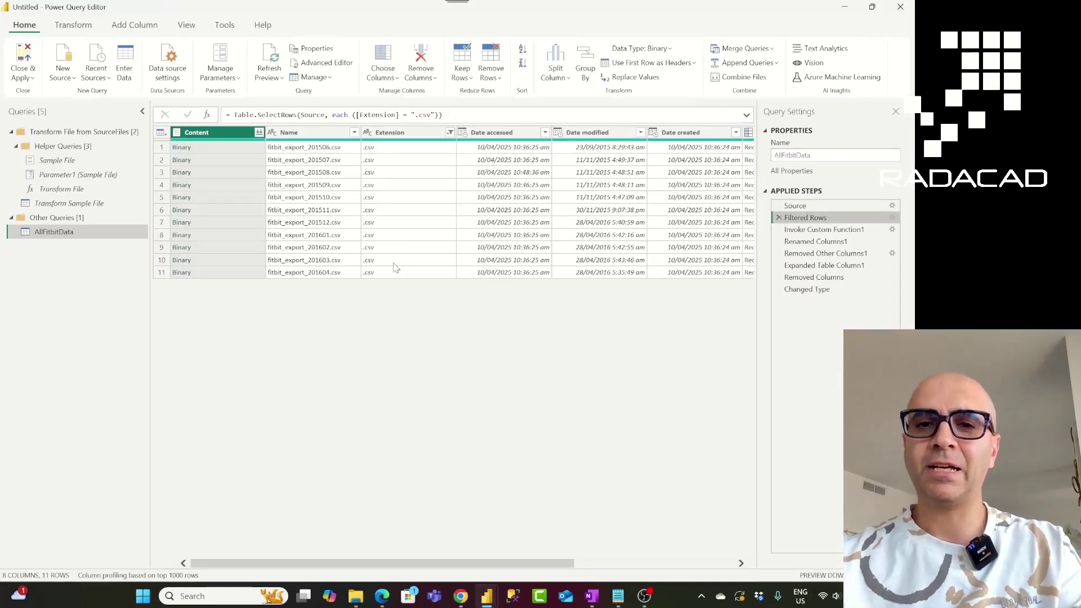
pyautogui.click(641, 133)
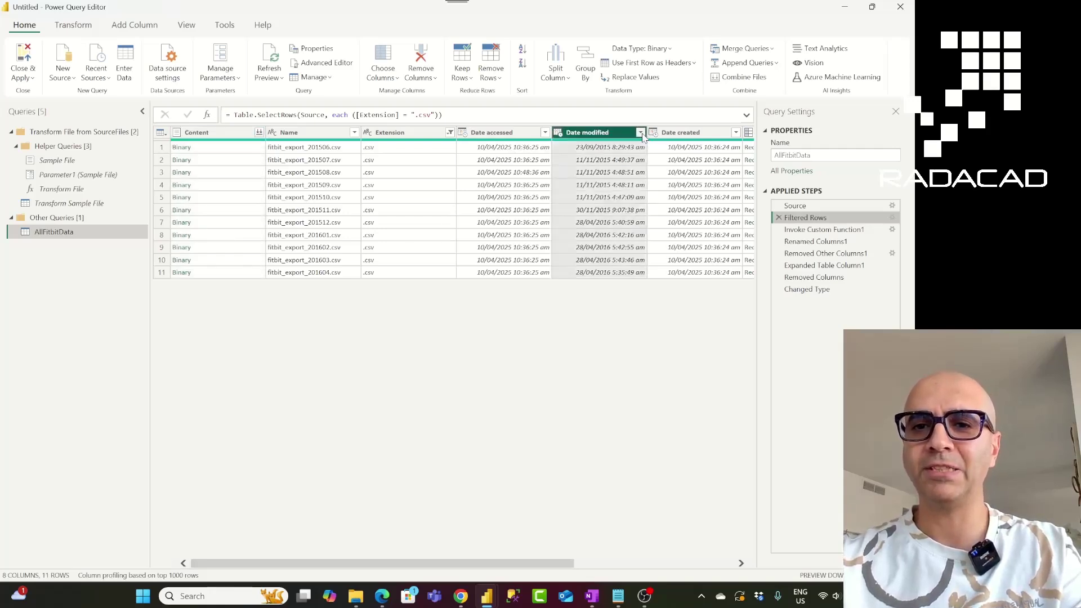
pyautogui.moveTo(606, 225)
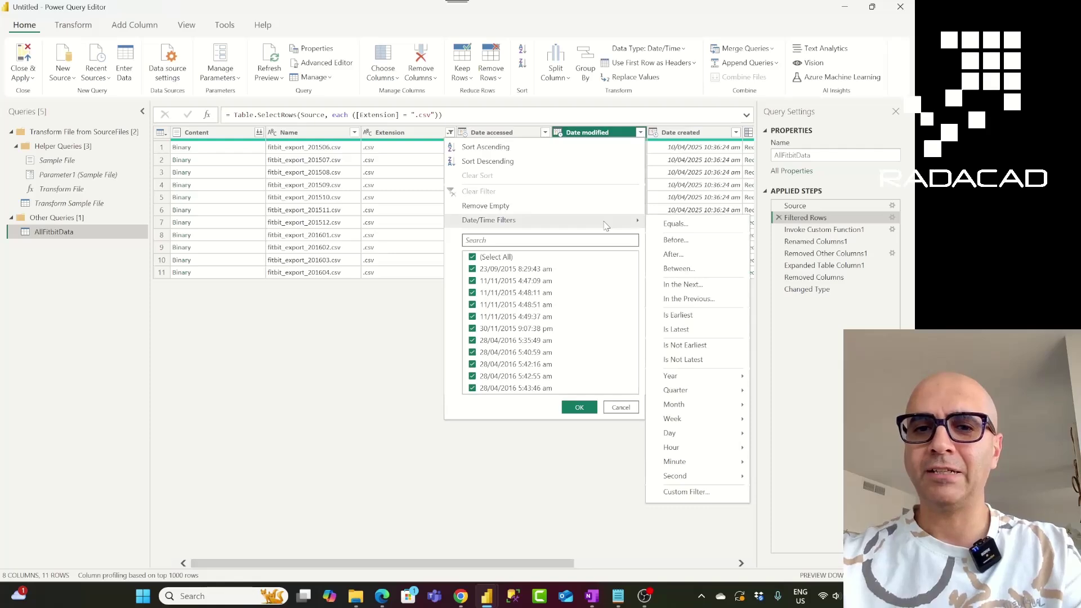
pyautogui.click(702, 302)
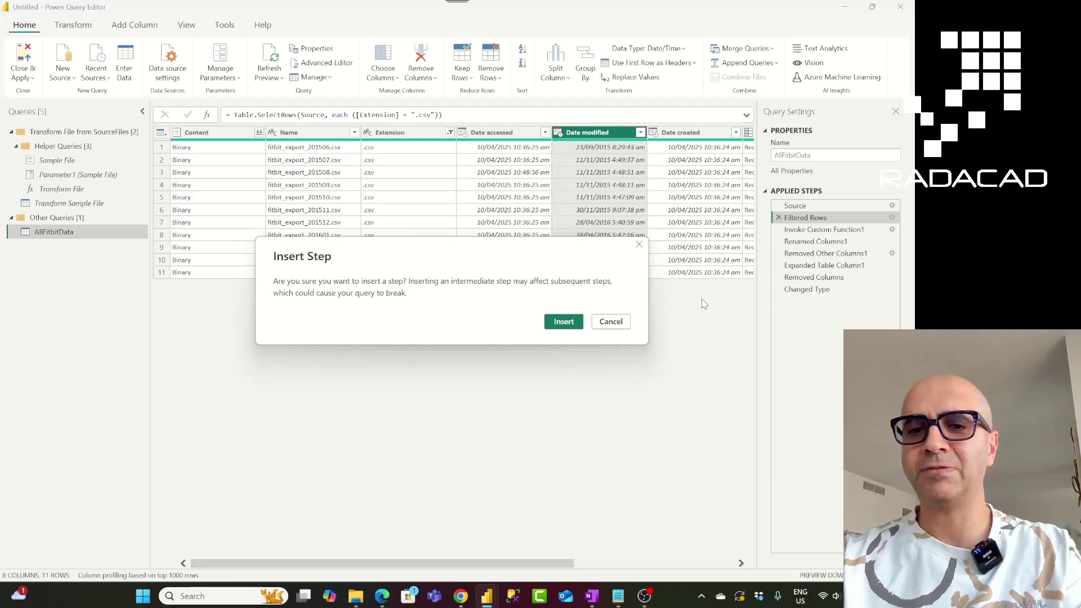
pyautogui.click(611, 322)
# Check the Name column filter and close it unchanged, keeping only the 11 .csv files
pyautogui.moveTo(561, 566); pyautogui.dragTo(453, 554)
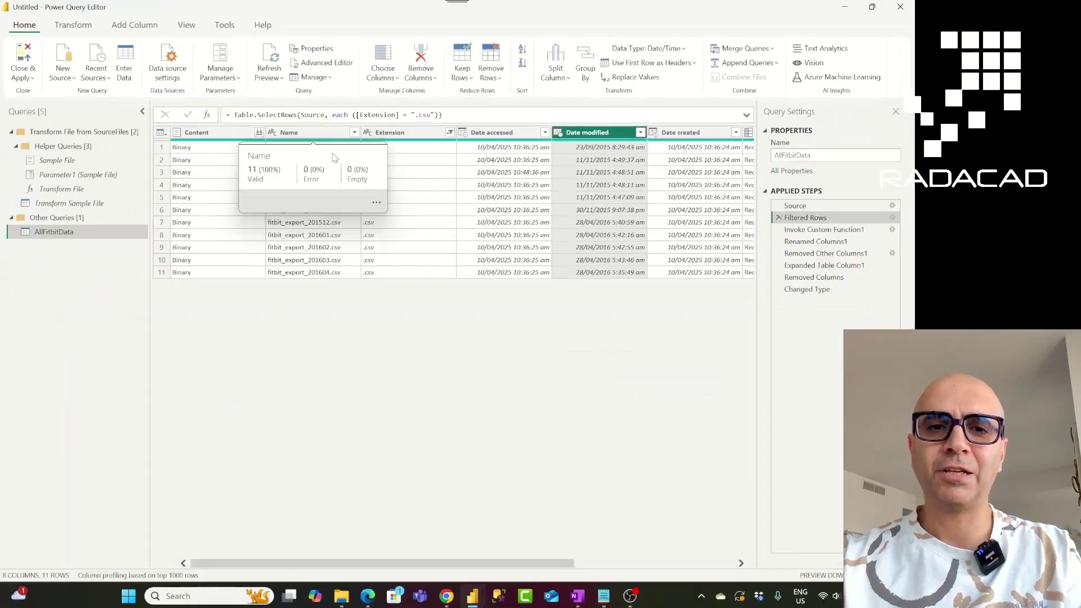
pyautogui.click(355, 132)
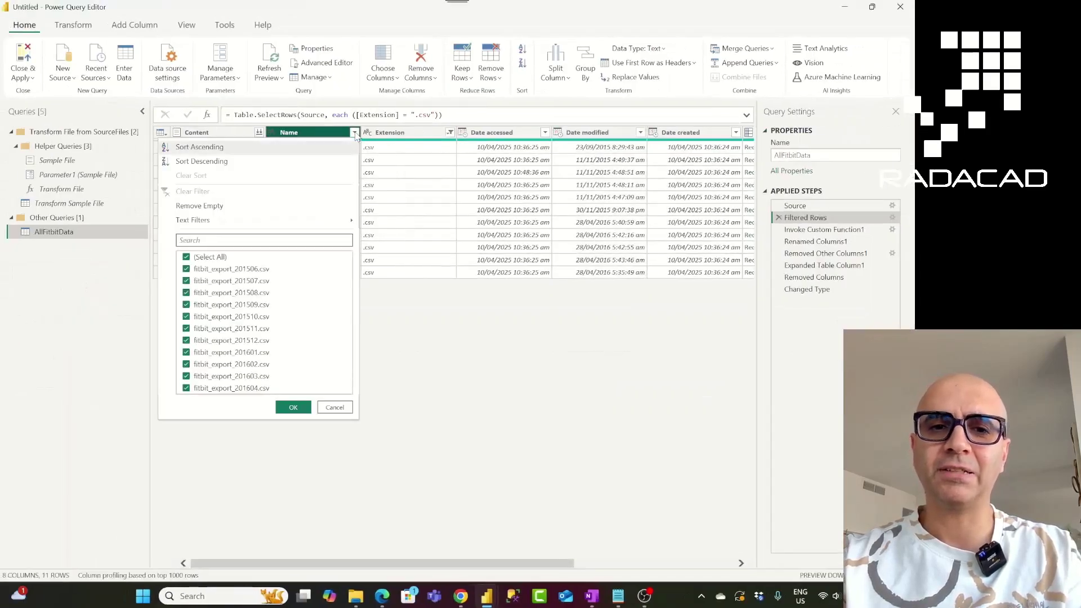
pyautogui.click(393, 350)
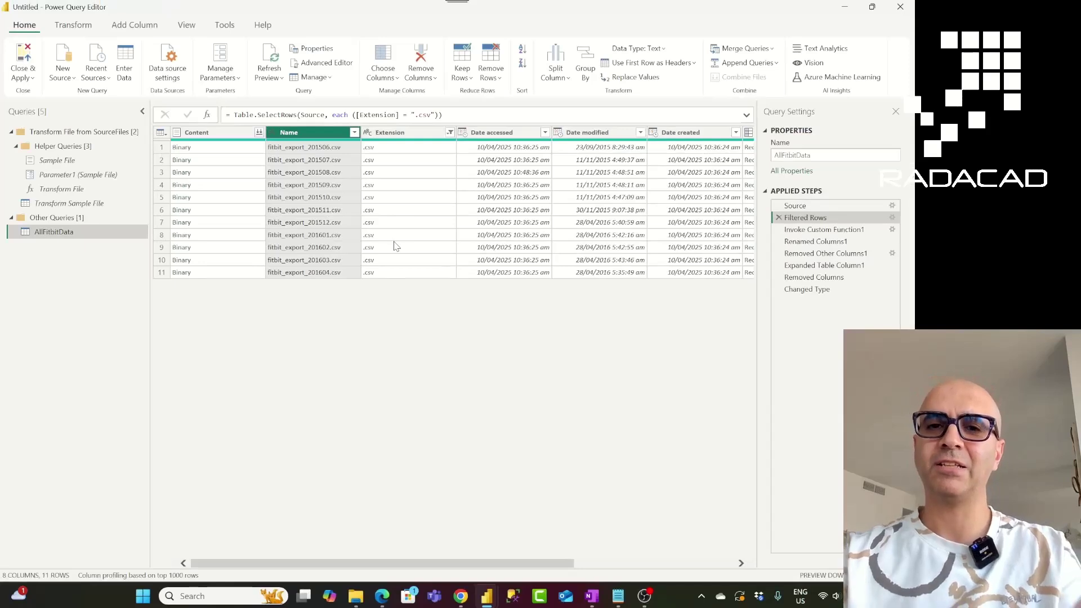